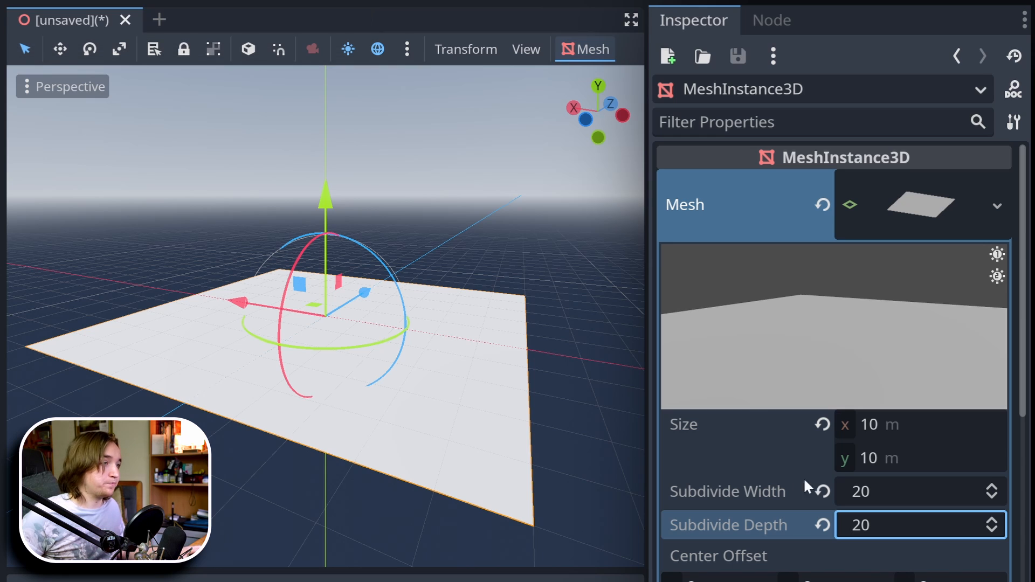
# - Assign a new ShaderMaterial to the plane mesh's Material property
pyautogui.scroll(-4, 769, 423)
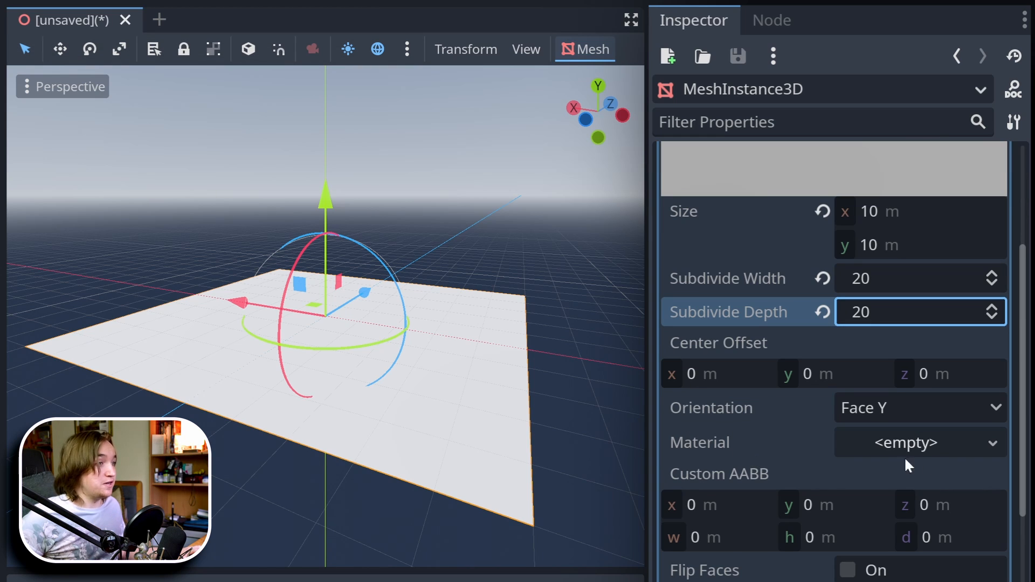
pyautogui.click(917, 442)
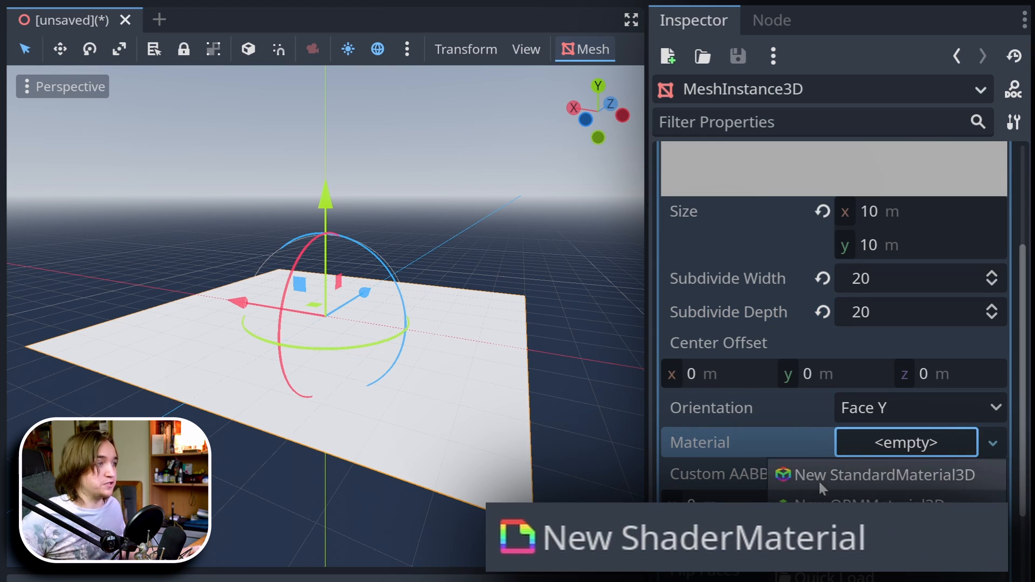
pyautogui.click(819, 533)
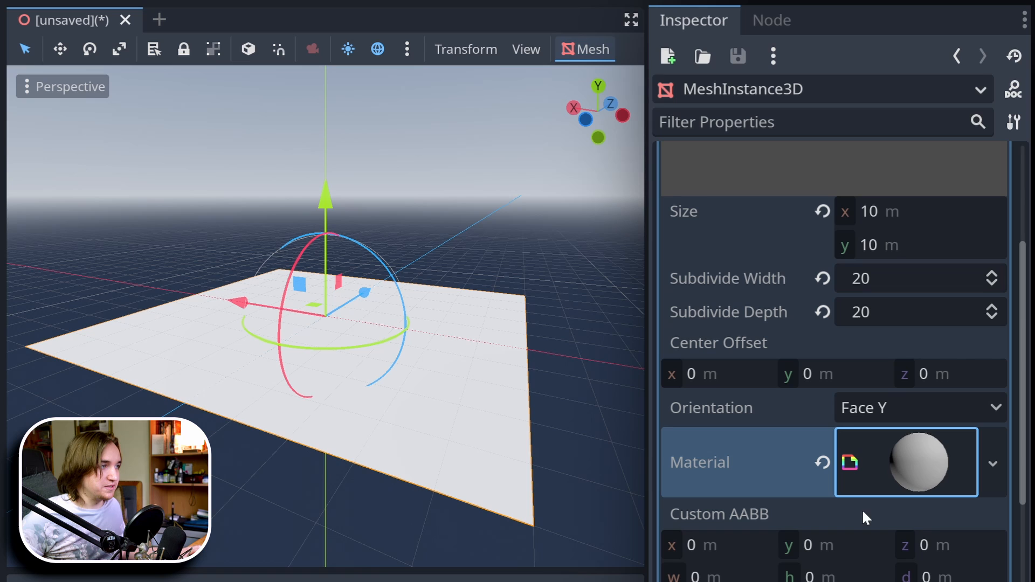
# - Create a new Spatial VisualShader for the plane's shader material, with the path res://water.tres
pyautogui.click(897, 448)
pyautogui.scroll(-3, 816, 375)
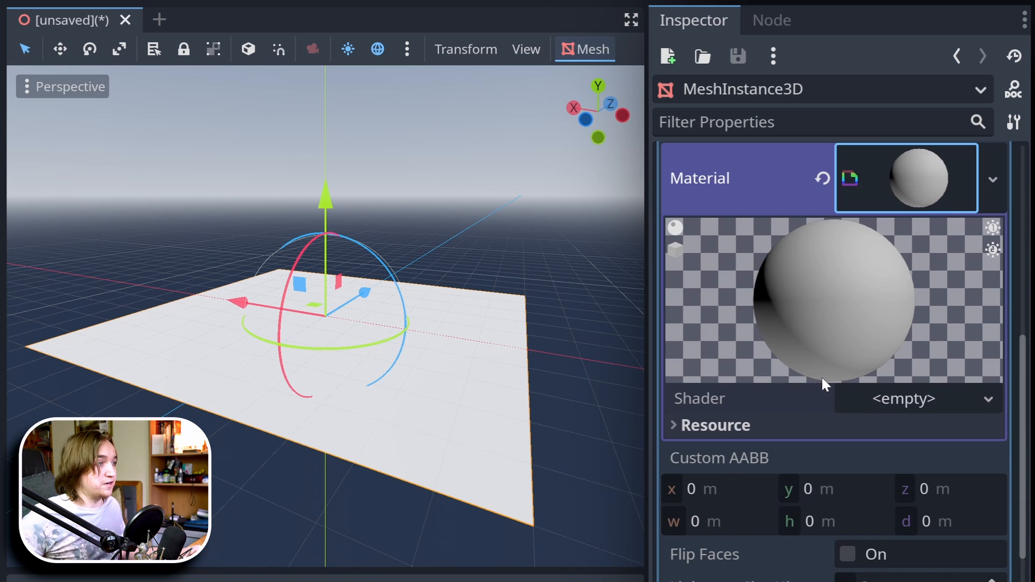
pyautogui.click(861, 405)
pyautogui.click(790, 453)
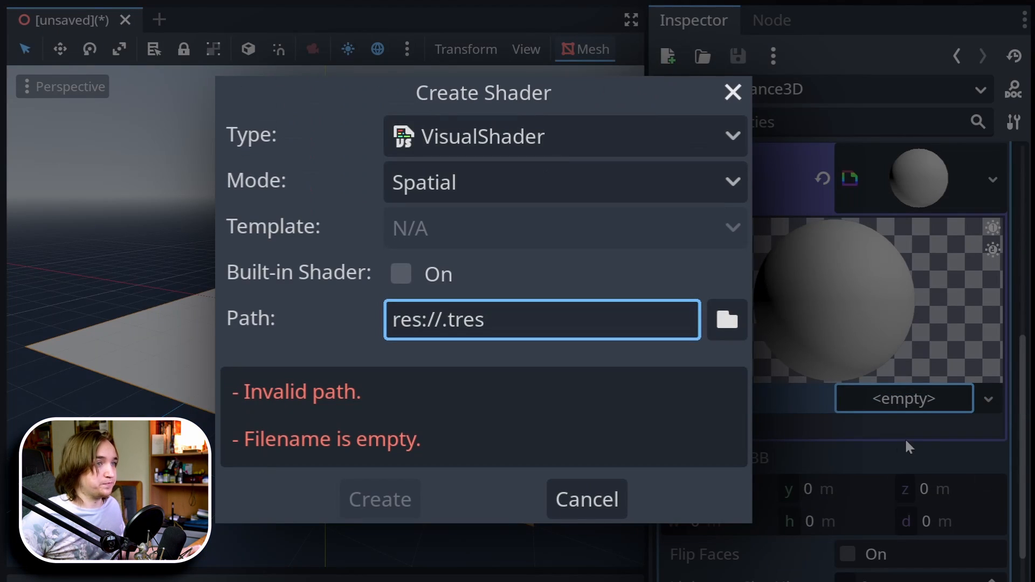
pyautogui.click(547, 138)
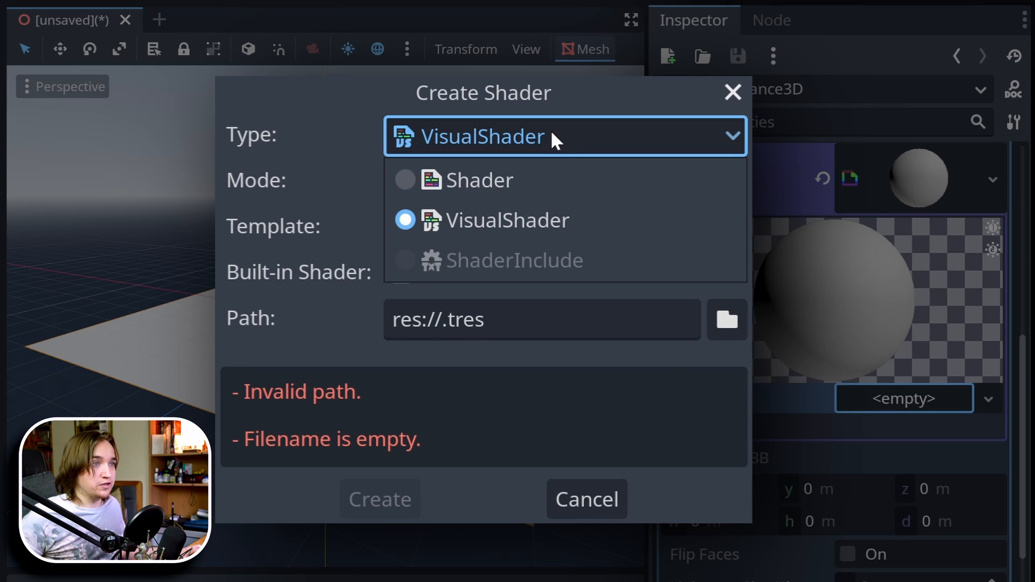
pyautogui.click(525, 225)
pyautogui.click(446, 324)
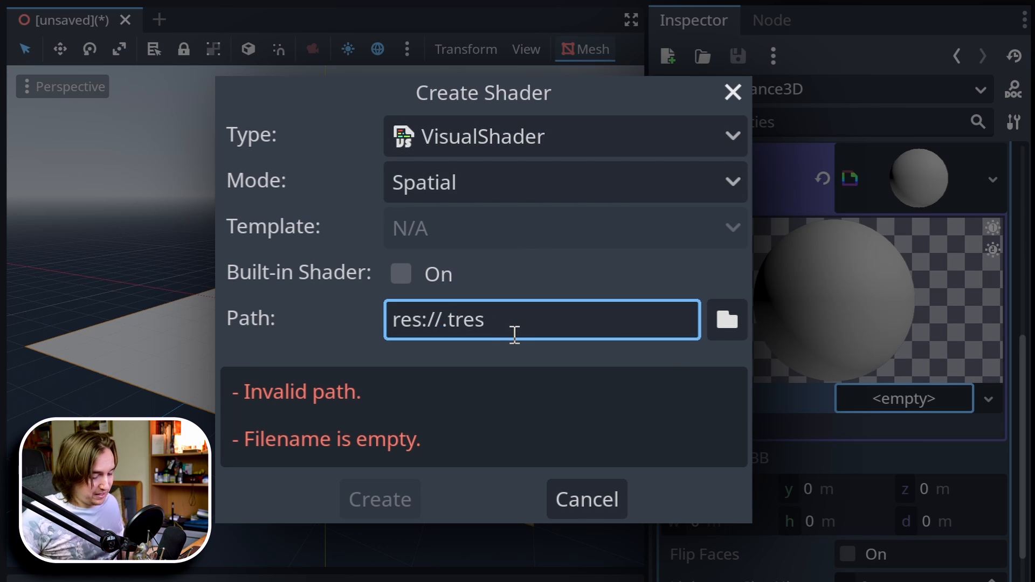
pyautogui.write('water')
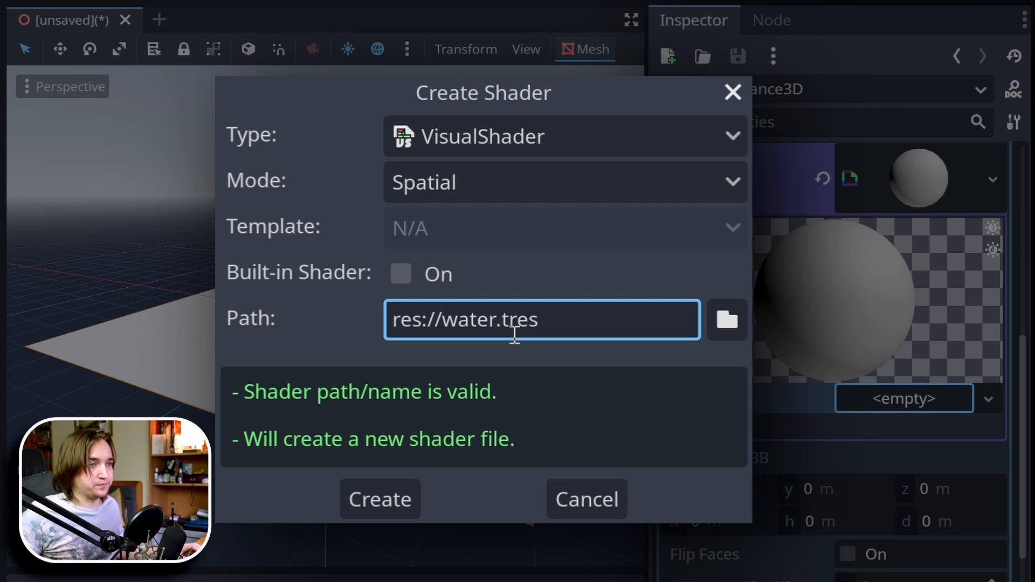
pyautogui.click(380, 497)
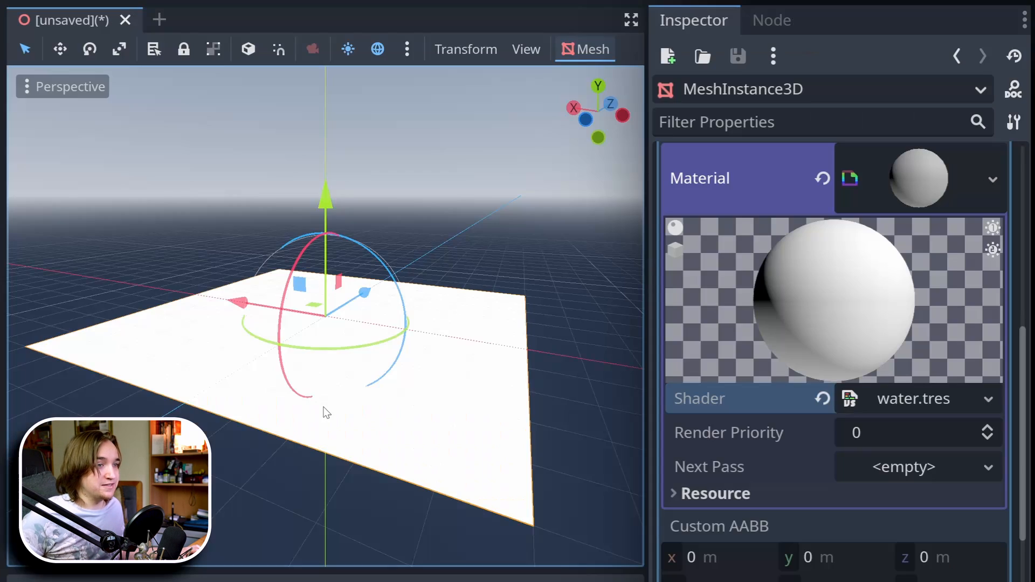
# - Open the water.tres shader for editing and maximise the node graph with the whole Output node in view
pyautogui.click(890, 397)
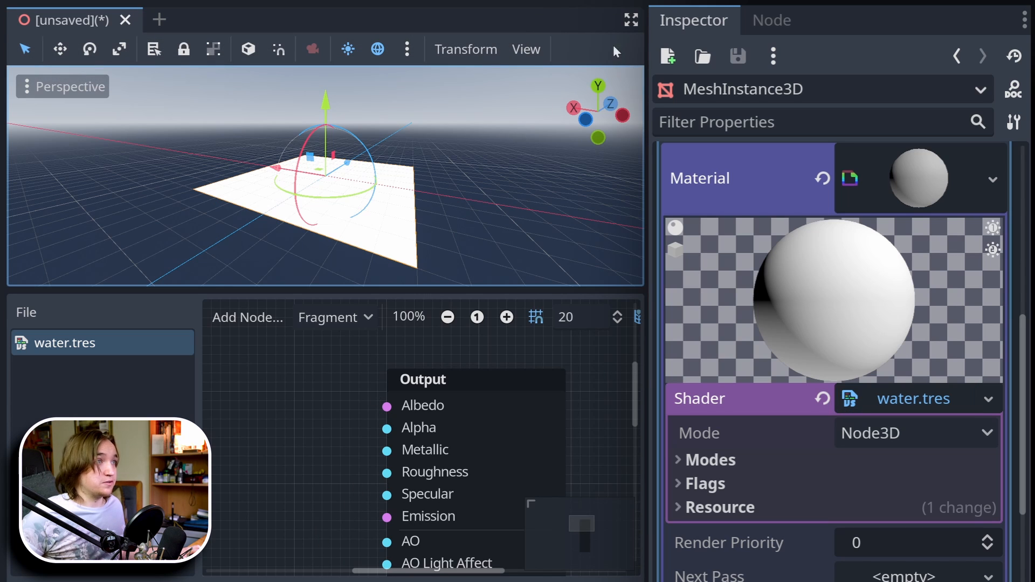
pyautogui.click(630, 22)
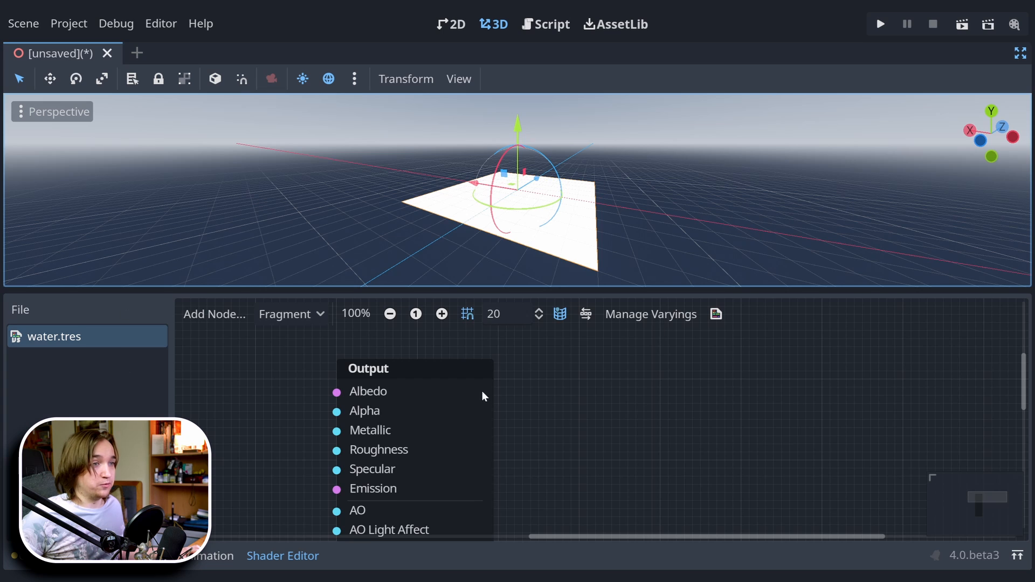
pyautogui.click(1018, 557)
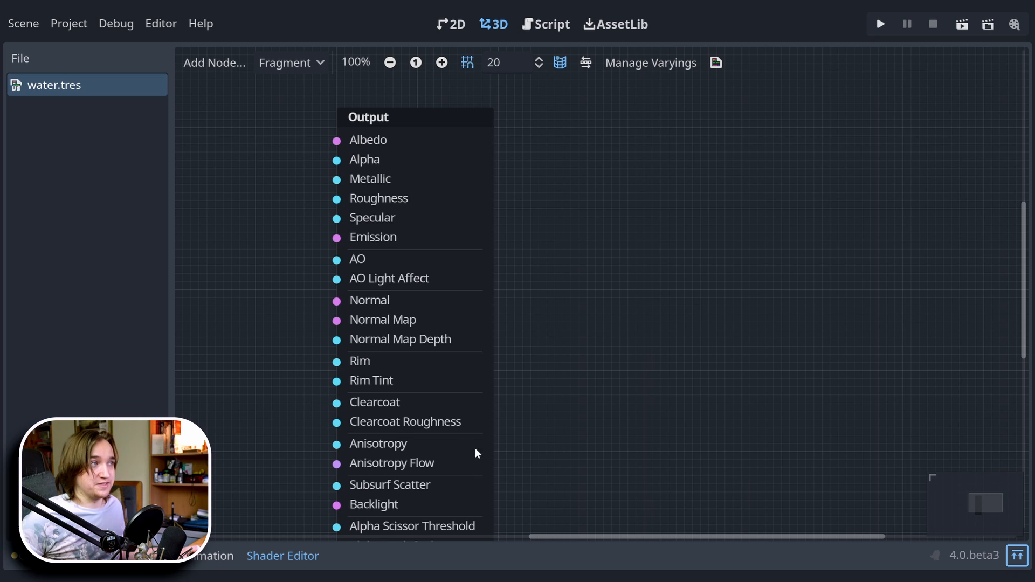
pyautogui.moveTo(480, 435); pyautogui.dragTo(850, 374)
pyautogui.scroll(-3, 827, 368)
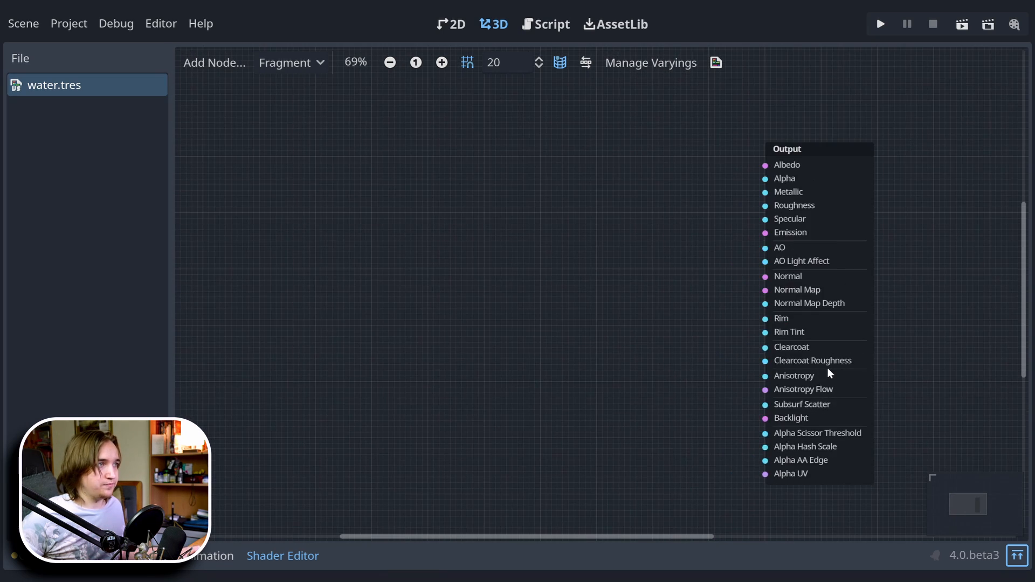
pyautogui.scroll(-1, 817, 375)
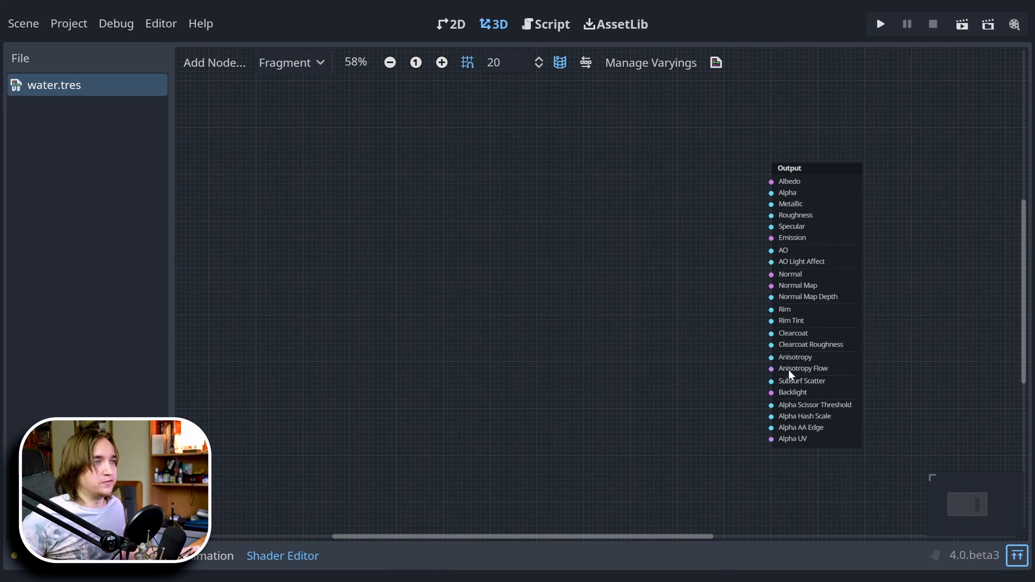
pyautogui.scroll(1, 746, 361)
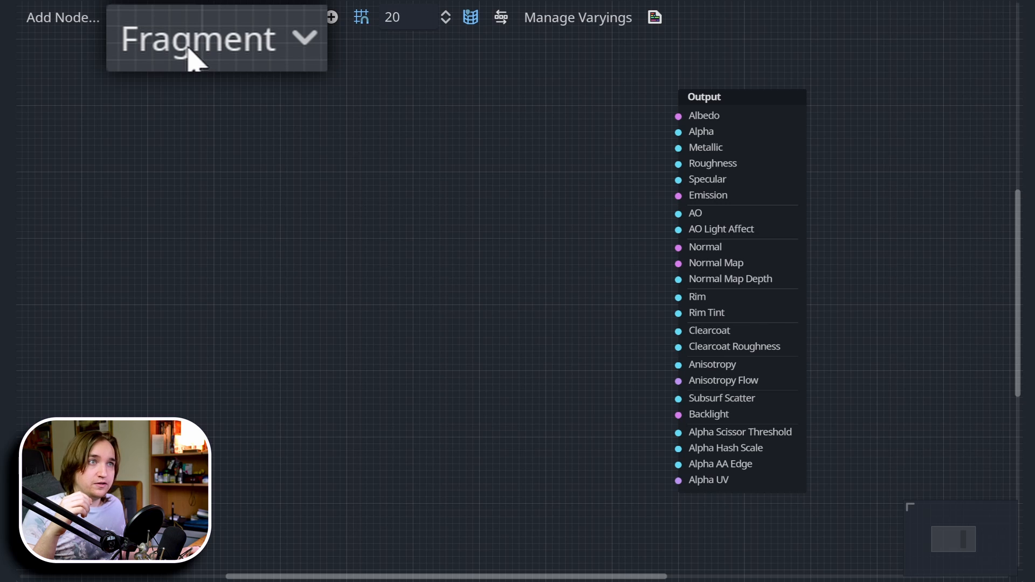
# - Check the available shader stages, keeping Fragment, and view the generated shader code
pyautogui.click(254, 43)
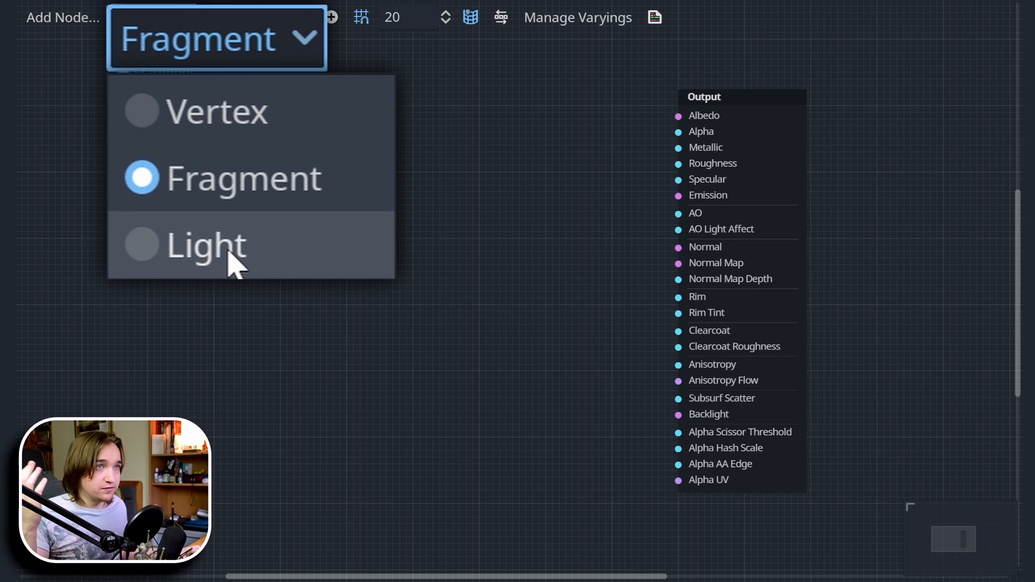
pyautogui.click(203, 184)
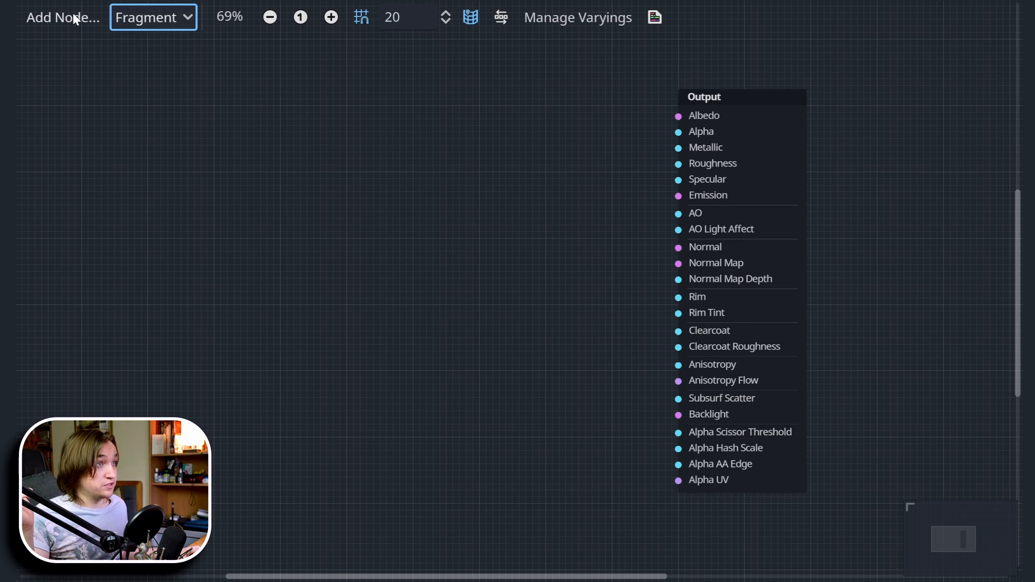
pyautogui.click(655, 17)
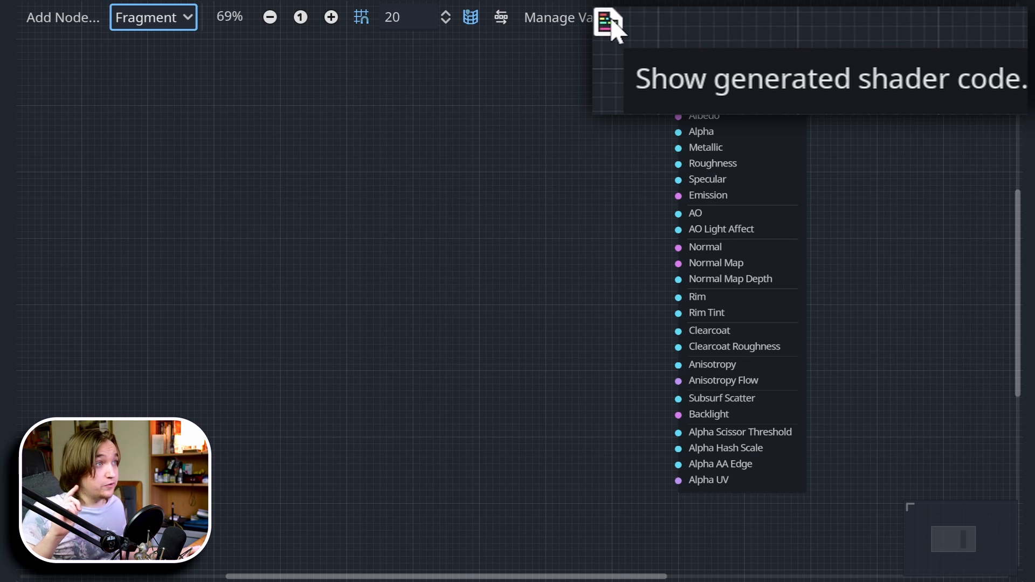
pyautogui.click(606, 23)
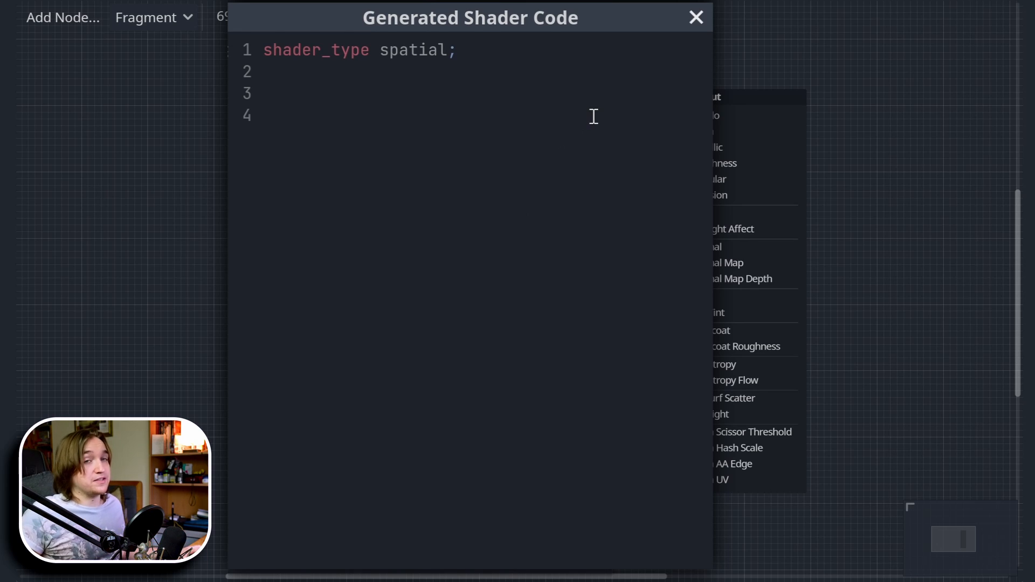
pyautogui.click(701, 19)
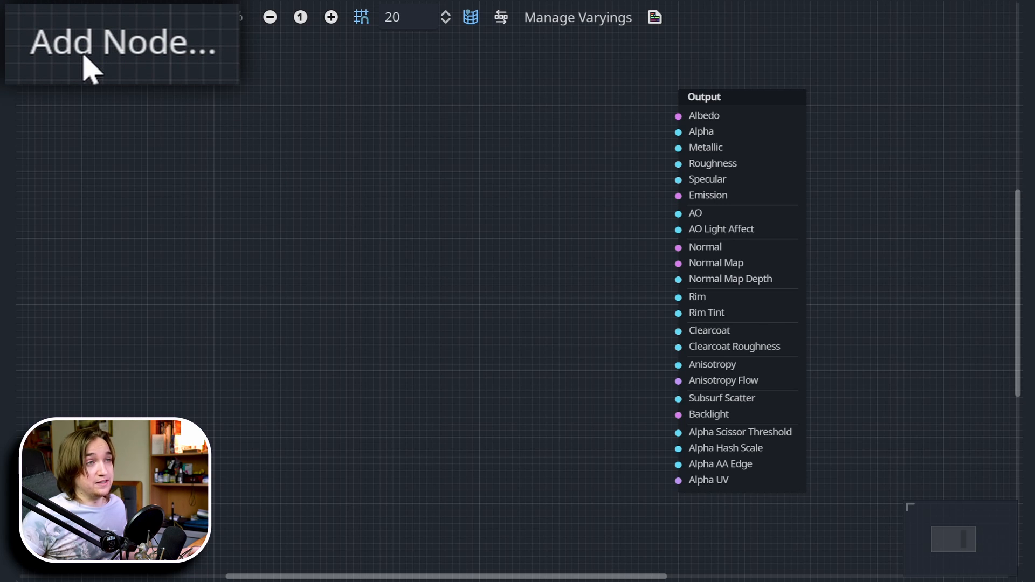
# - Add a ColorParameter node to the fragment shader graph
pyautogui.rightClick(291, 175)
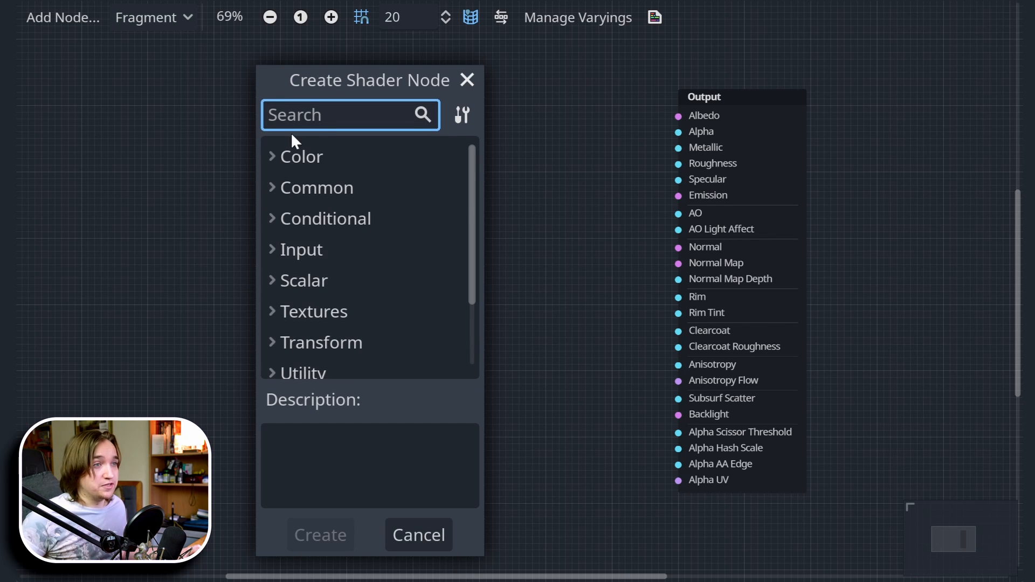
pyautogui.moveTo(469, 187); pyautogui.dragTo(465, 157)
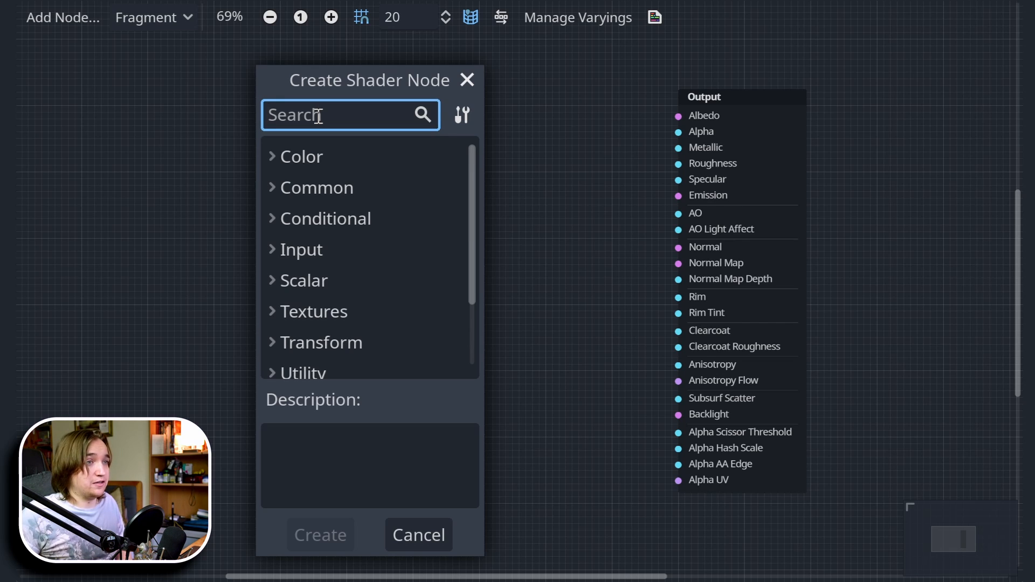
pyautogui.write('colorpar')
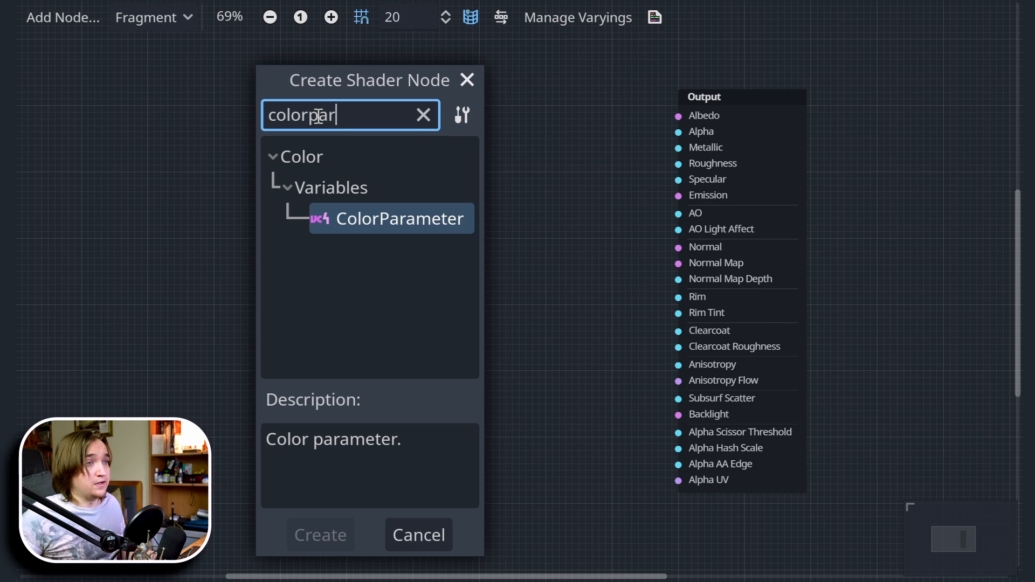
pyautogui.press('Return')
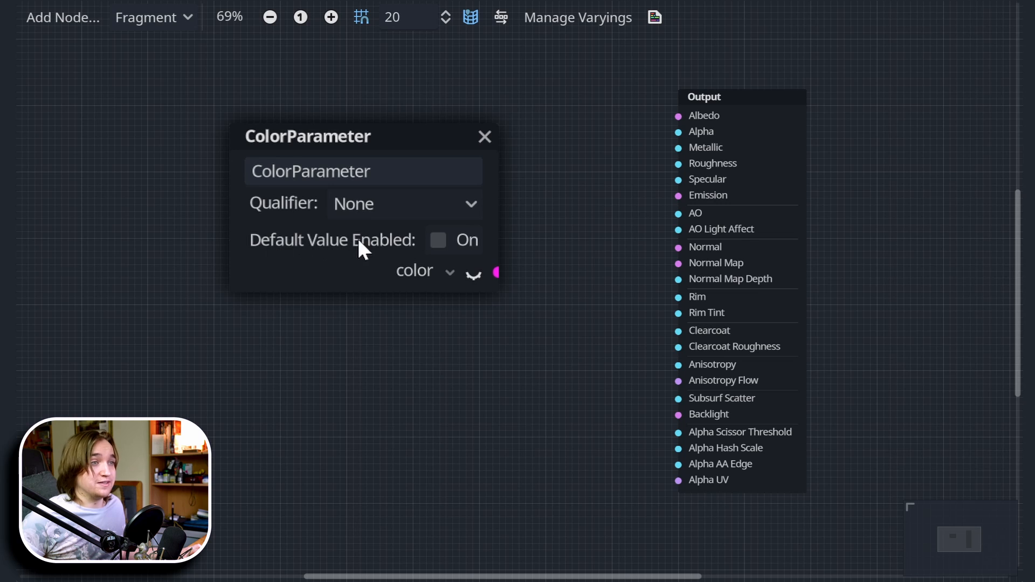
# - Enable the ColorParameter node's default value and set it to hex color 004488
pyautogui.click(438, 241)
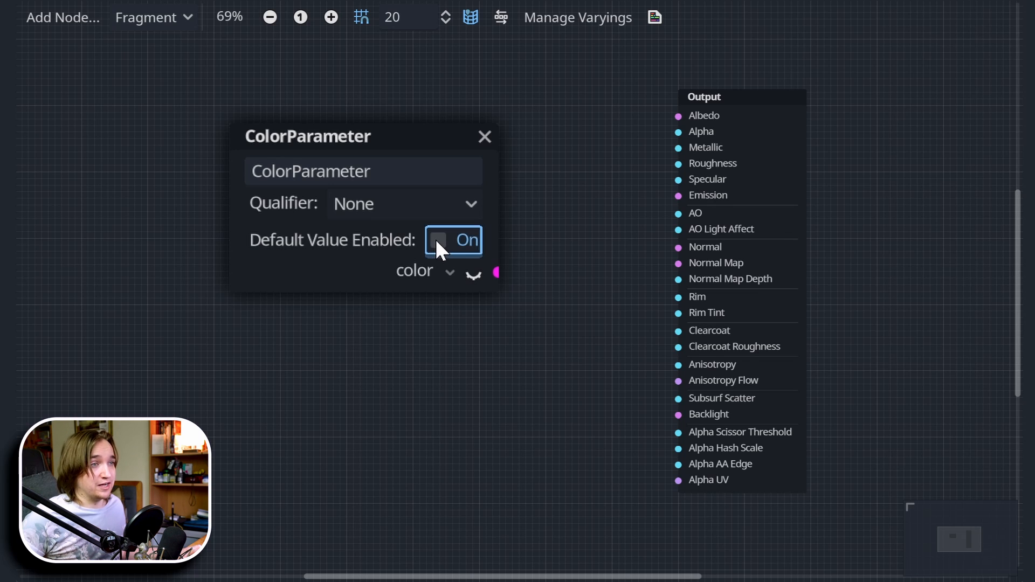
pyautogui.moveTo(397, 283)
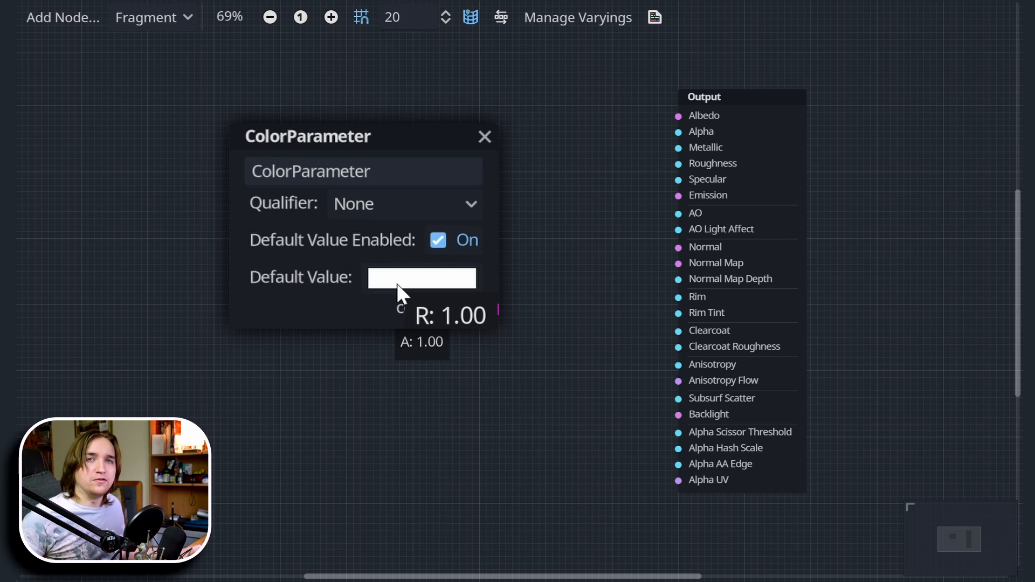
pyautogui.click(397, 283)
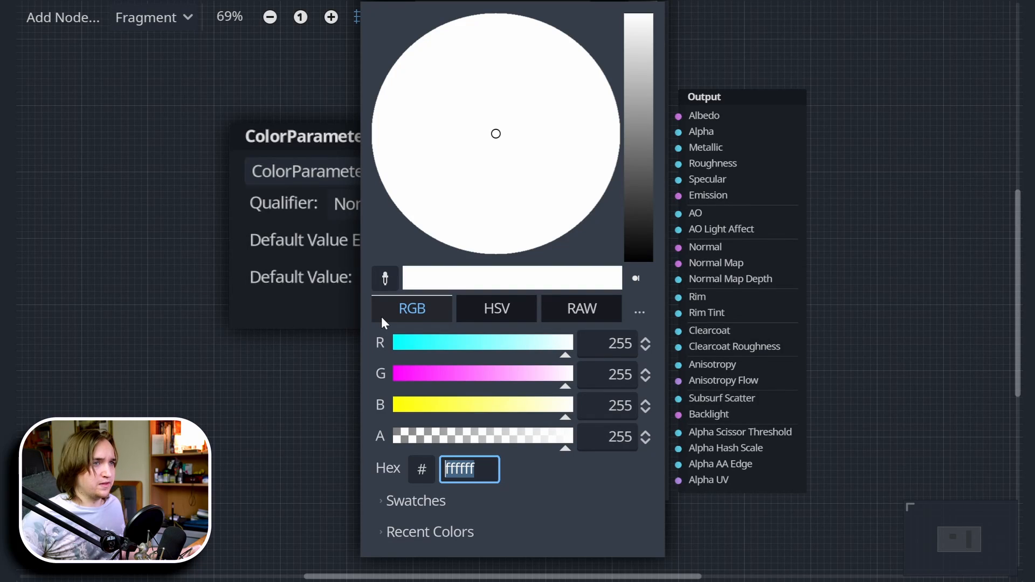
pyautogui.click(307, 284)
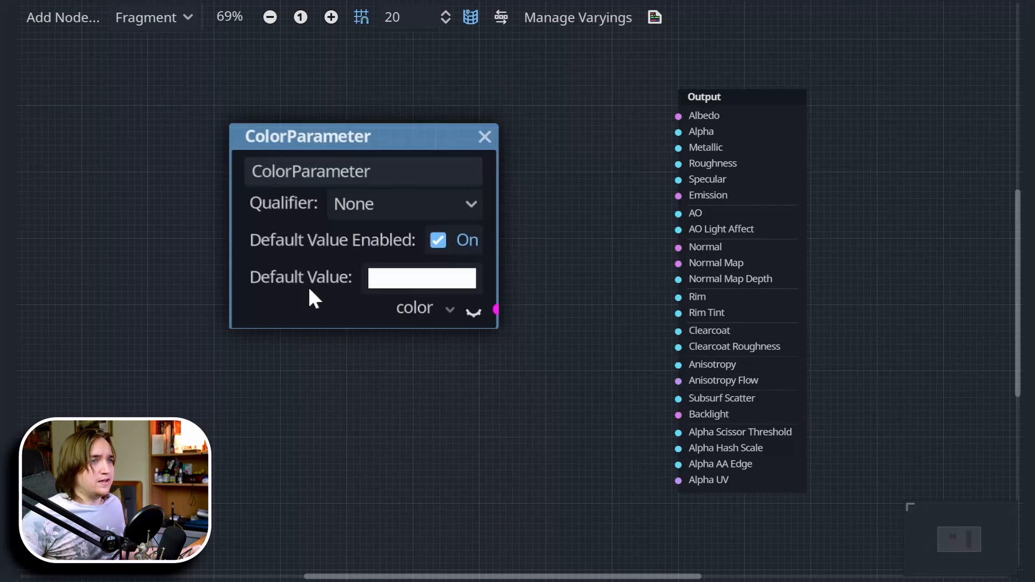
pyautogui.click(400, 283)
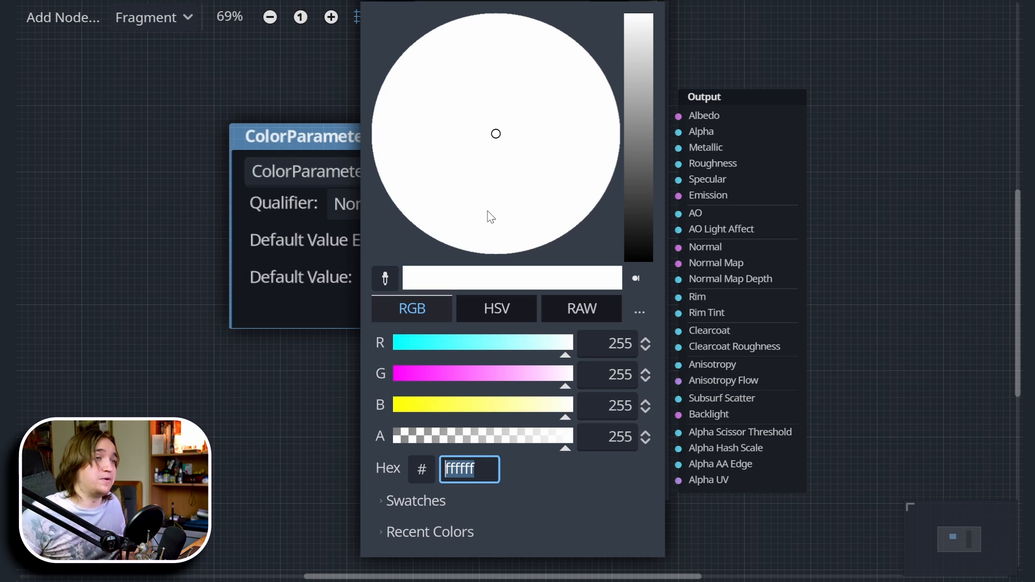
pyautogui.write('004488')
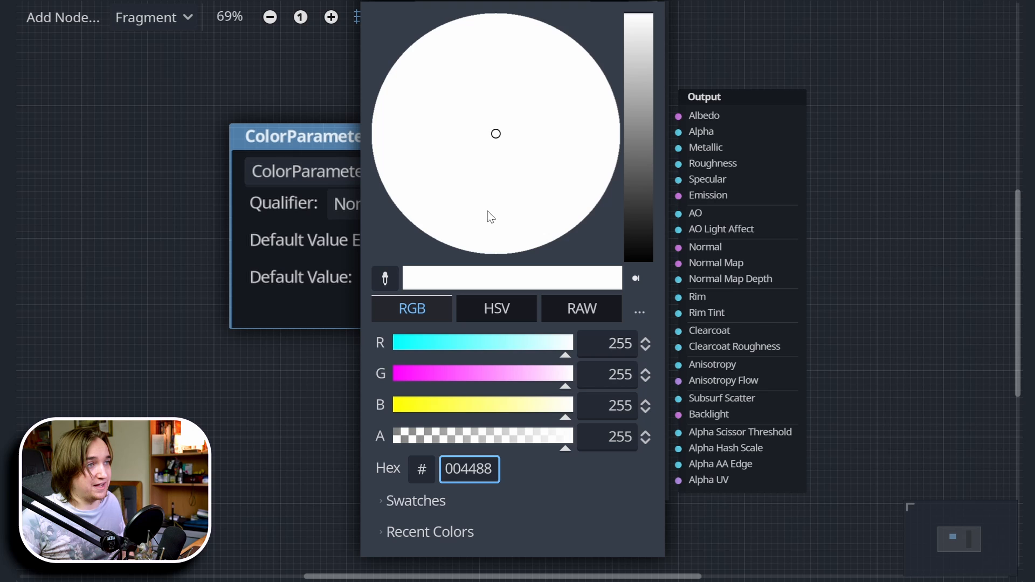
pyautogui.press('Return')
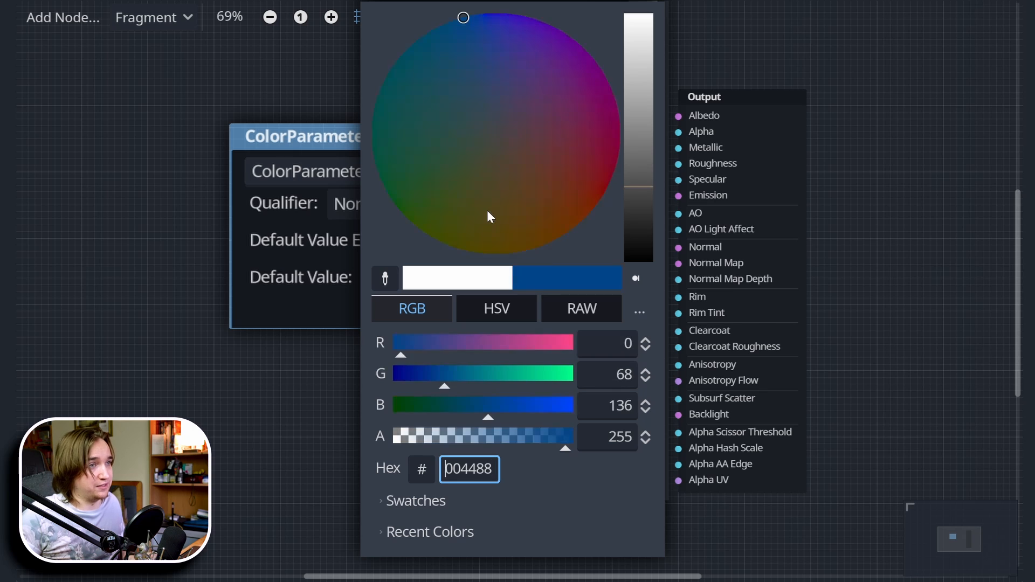
pyautogui.click(218, 334)
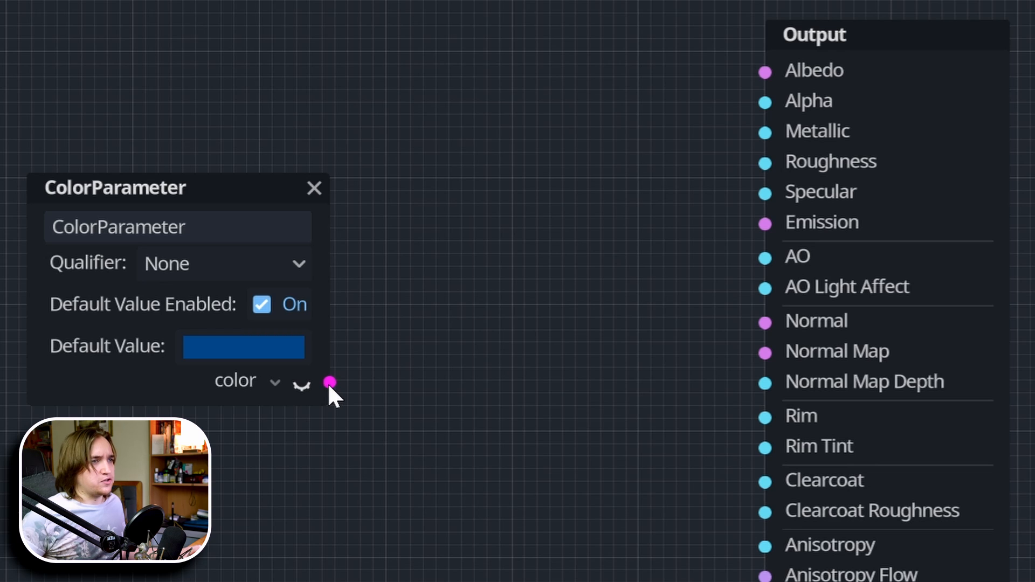
# - Connect the ColorParameter's color output to the Output node's Albedo and inspect the plane in the 3D view
pyautogui.moveTo(329, 383)
pyautogui.mouseDown()
pyautogui.moveTo(412, 388)
pyautogui.moveTo(344, 382)
pyautogui.moveTo(499, 155)
pyautogui.moveTo(433, 454)
pyautogui.moveTo(432, 566)
pyautogui.moveTo(580, 308)
pyautogui.moveTo(347, 389)
pyautogui.mouseUp()
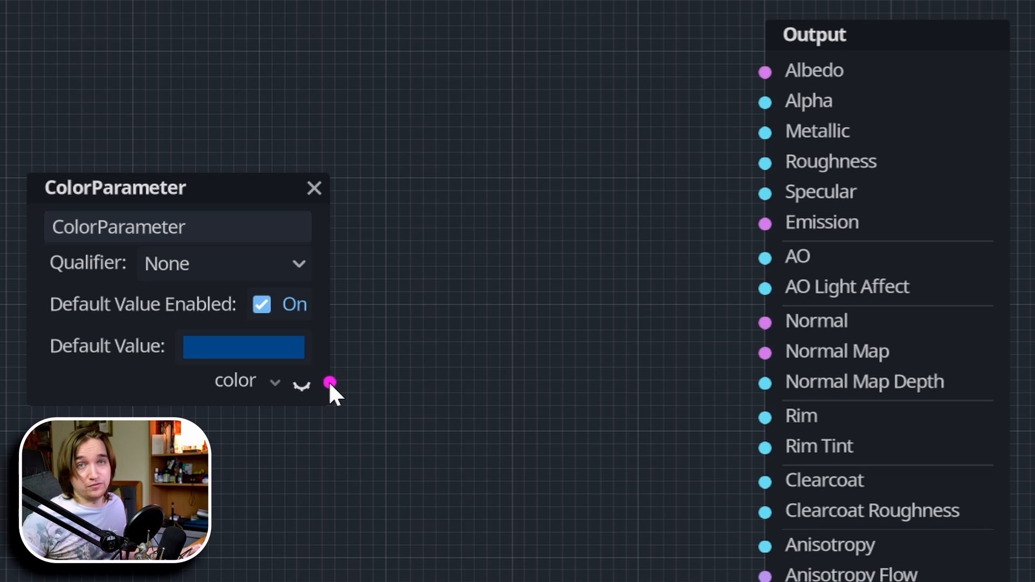
pyautogui.moveTo(330, 383); pyautogui.dragTo(762, 76)
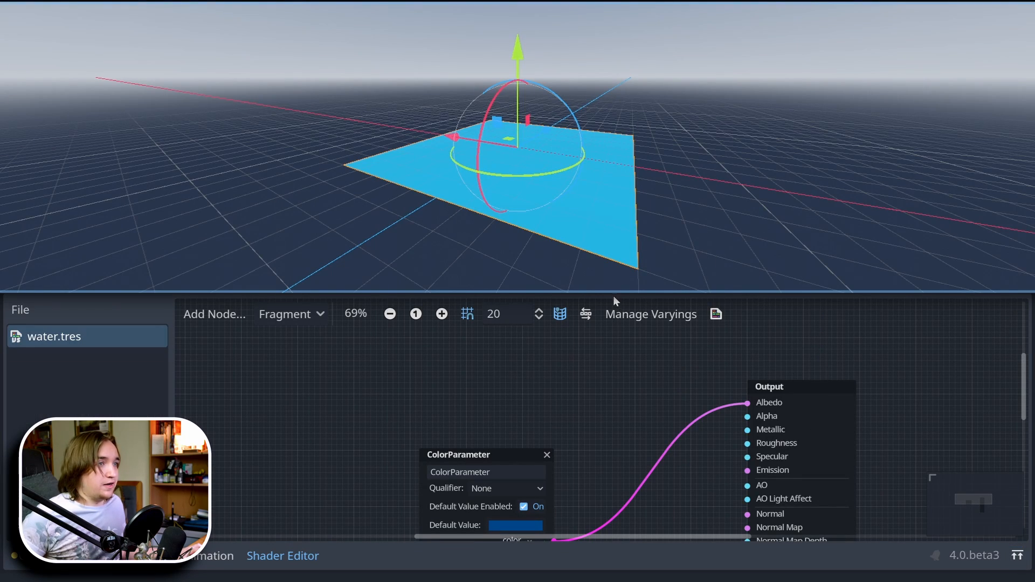
pyautogui.moveTo(349, 192); pyautogui.dragTo(764, 126, button='middle')
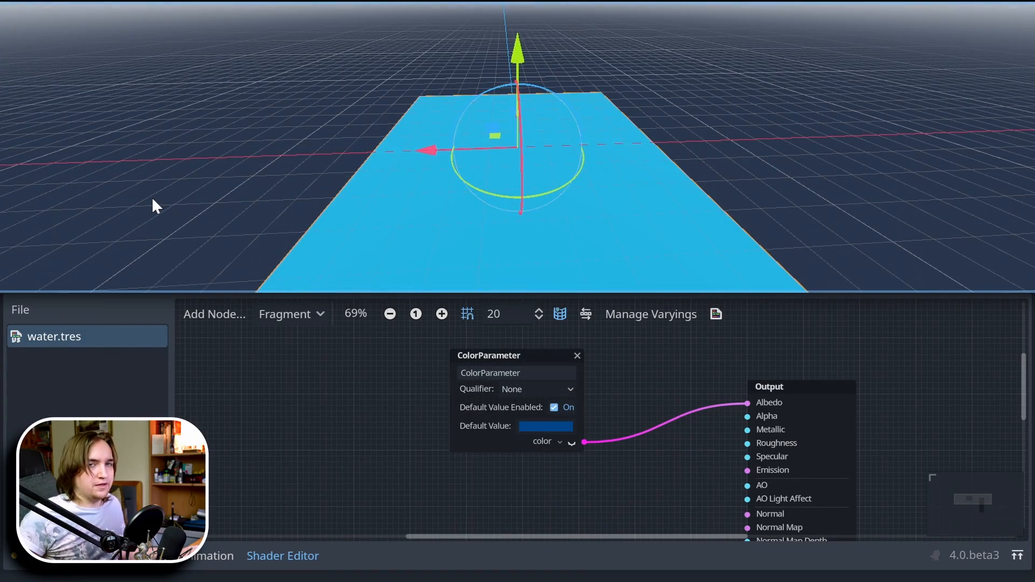
# - Examine the plane from another angle, and look around the expanded shader graph at different zoom levels
pyautogui.moveTo(152, 199); pyautogui.dragTo(327, 168, button='middle')
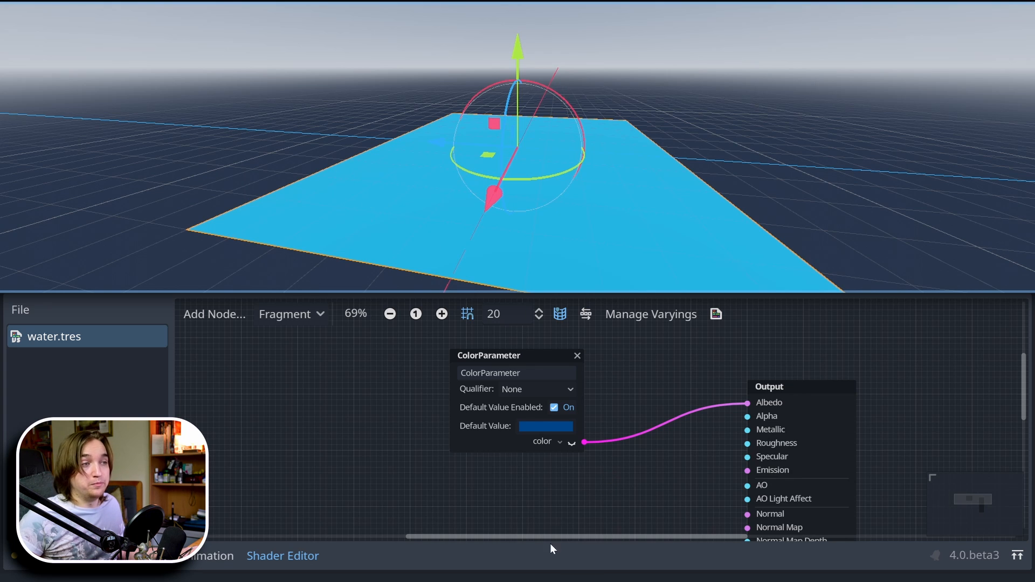
pyautogui.click(1017, 555)
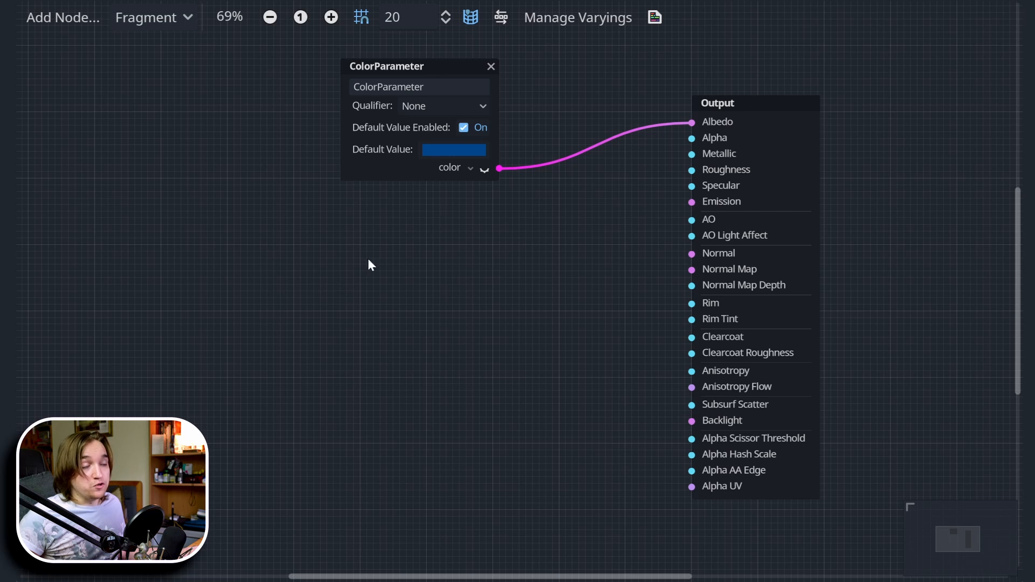
pyautogui.moveTo(434, 262); pyautogui.dragTo(520, 344, button='middle')
pyautogui.moveTo(462, 578); pyautogui.dragTo(483, 579)
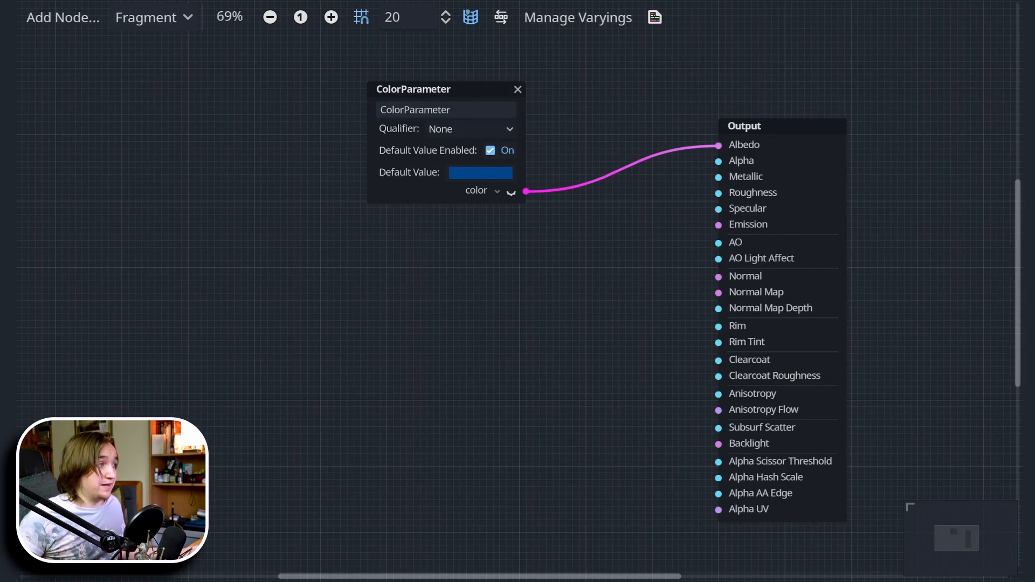
pyautogui.moveTo(1016, 306)
pyautogui.mouseDown()
pyautogui.moveTo(1016, 226)
pyautogui.moveTo(1015, 307)
pyautogui.mouseUp()
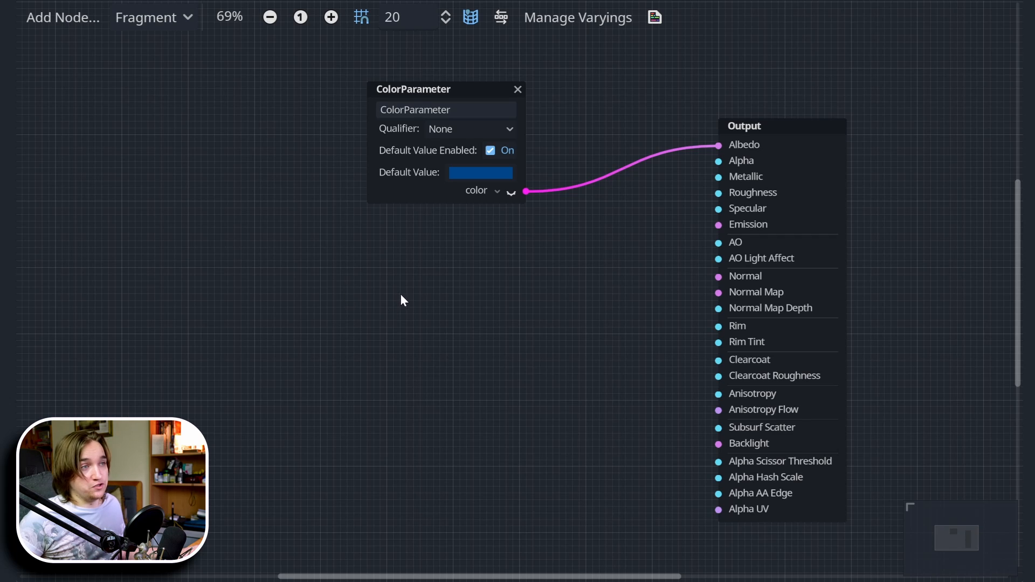
pyautogui.scroll(5, 399, 323)
pyautogui.scroll(-4, 402, 325)
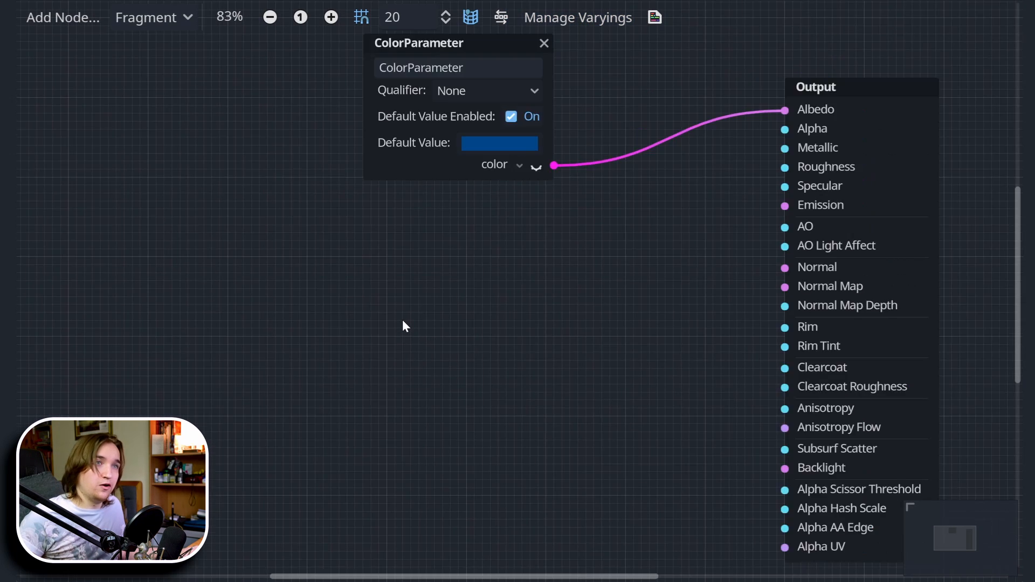
pyautogui.scroll(-2, 405, 326)
pyautogui.click(331, 17)
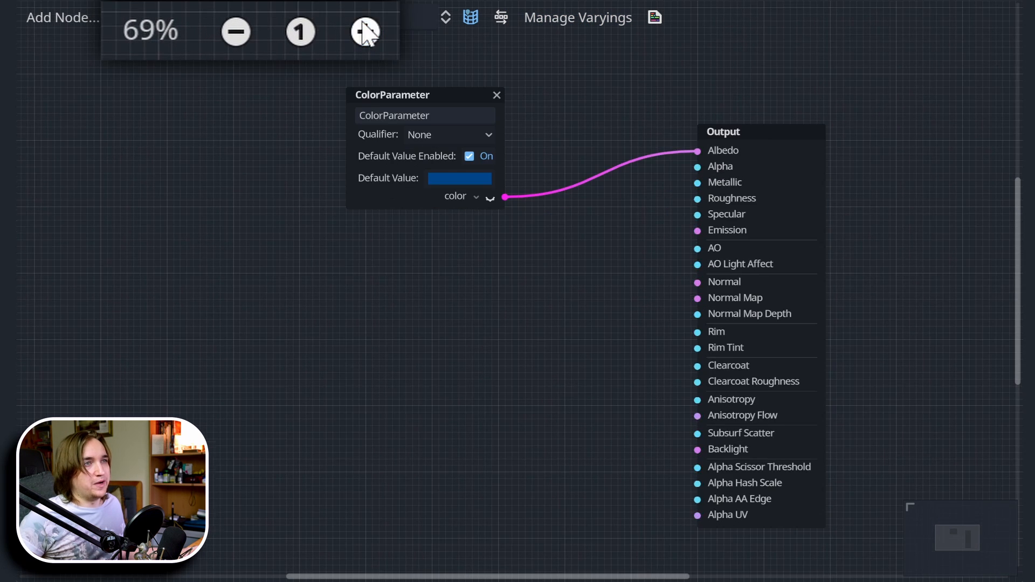
pyautogui.click(331, 17)
pyautogui.click(233, 34)
pyautogui.click(233, 35)
pyautogui.click(233, 34)
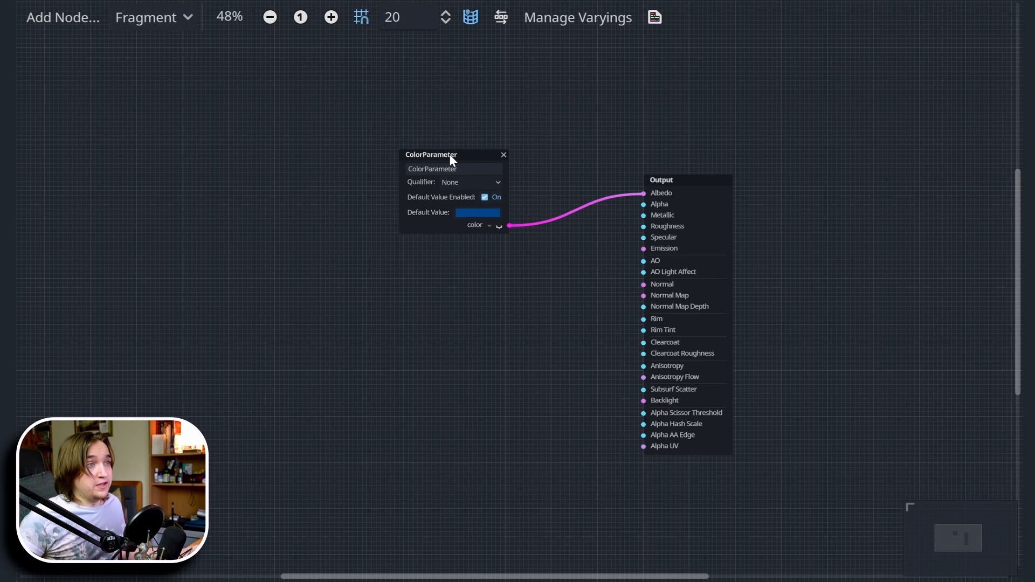
# - Line up the ColorParameter node's color output with Output's Albedo input, and shift both nodes together to make room in the graph
pyautogui.moveTo(452, 156); pyautogui.dragTo(461, 124)
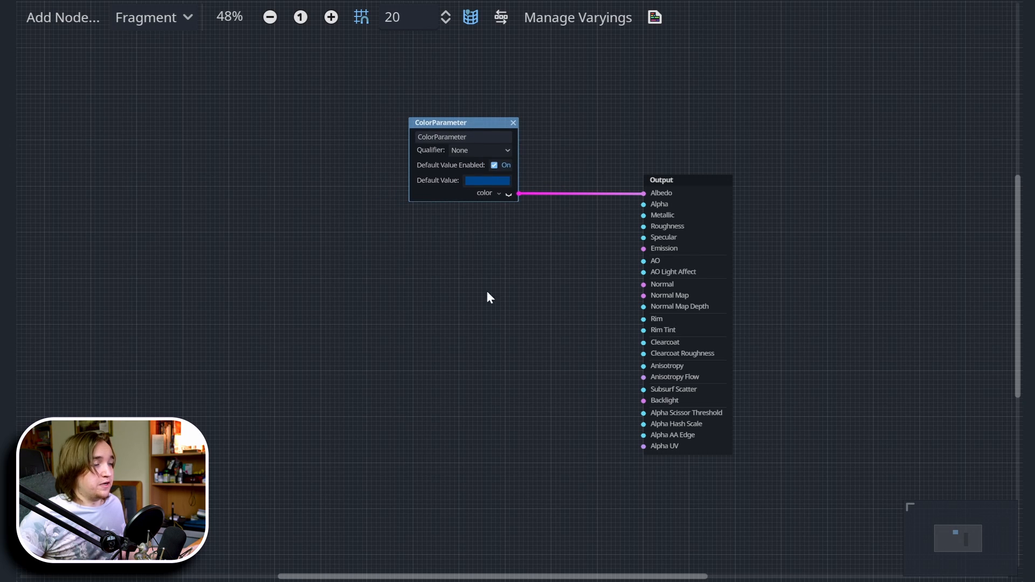
pyautogui.moveTo(376, 496); pyautogui.dragTo(774, 57)
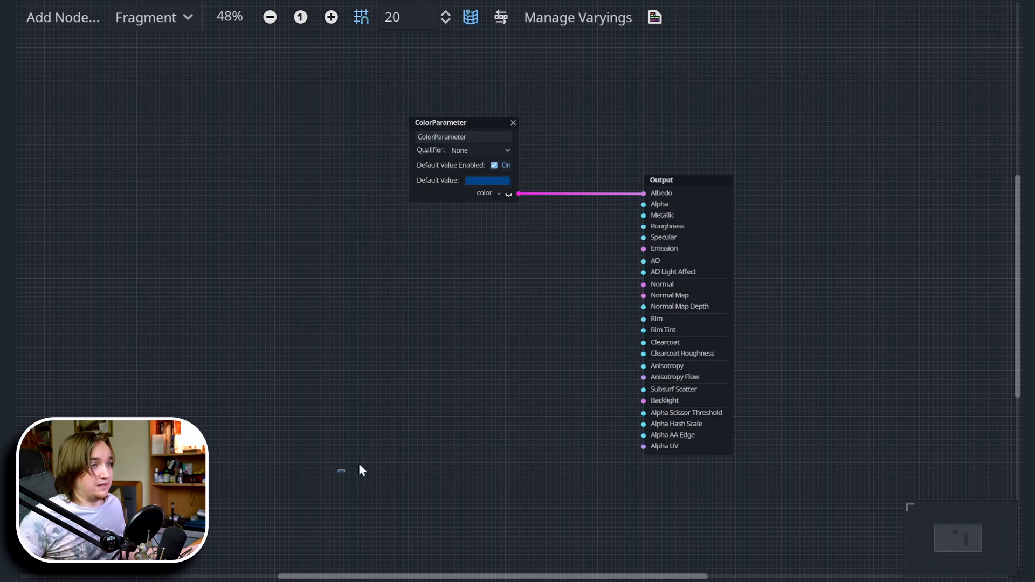
pyautogui.moveTo(360, 464); pyautogui.dragTo(890, 42)
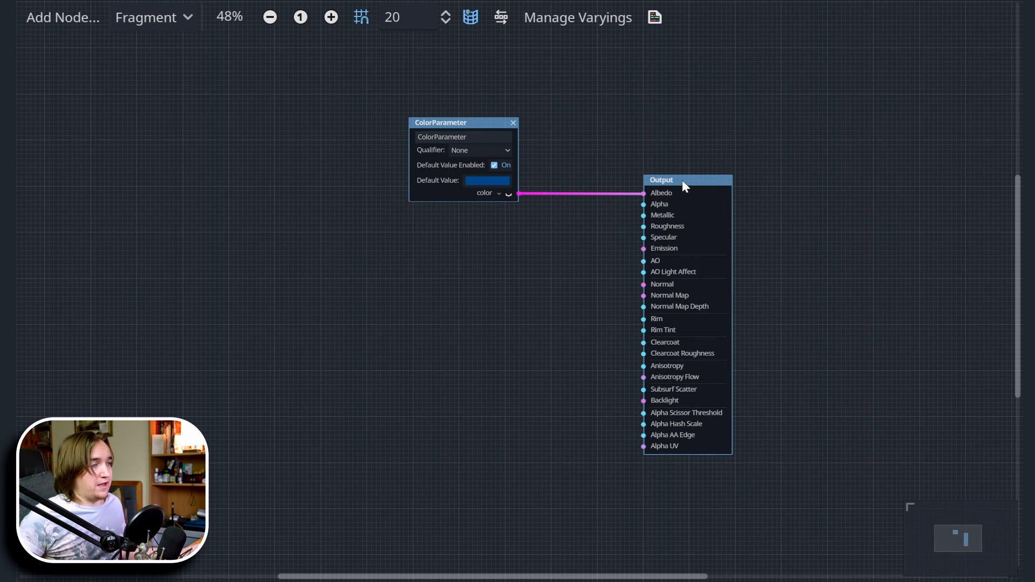
pyautogui.moveTo(683, 185); pyautogui.dragTo(728, 169)
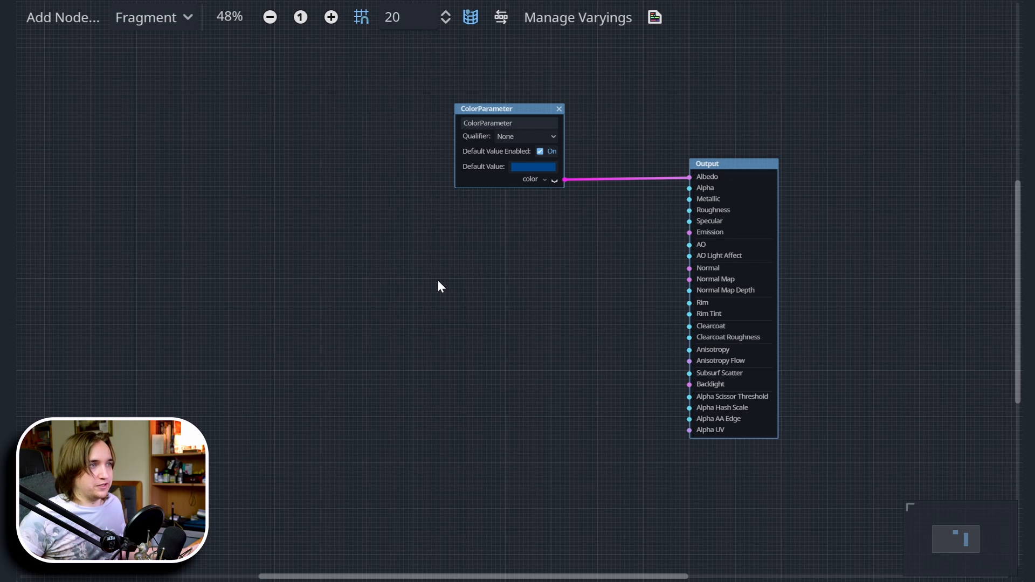
pyautogui.click(441, 281)
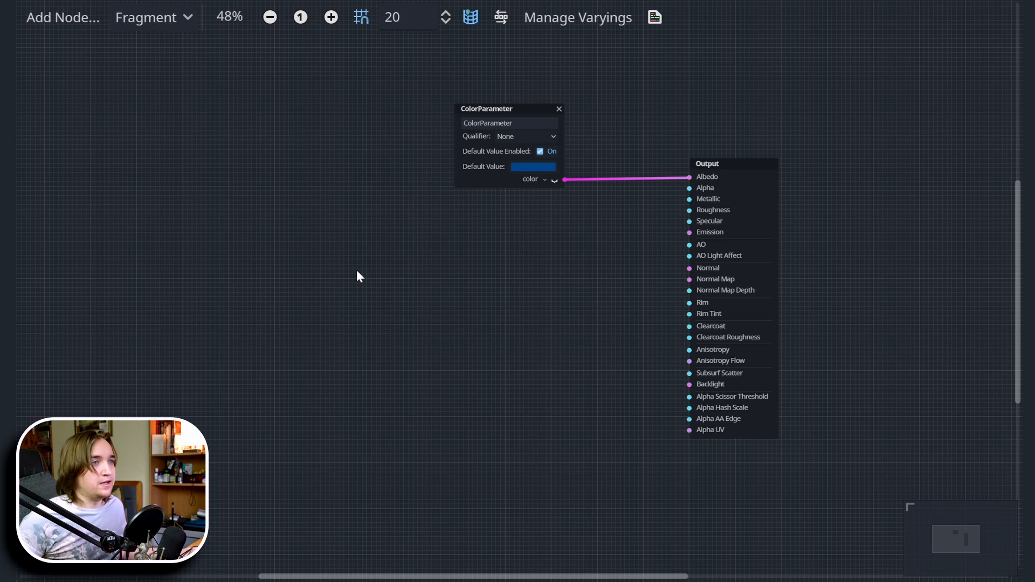
# - Add a Texture2D node to the fragment graph and place it below and to the left of ColorParameter
pyautogui.rightClick(331, 266)
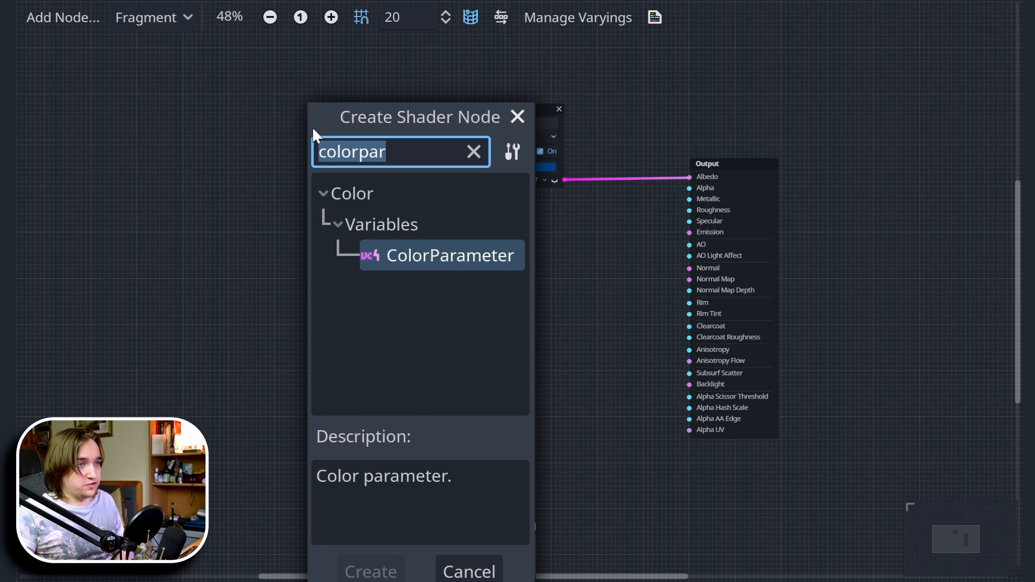
pyautogui.write('texture2d')
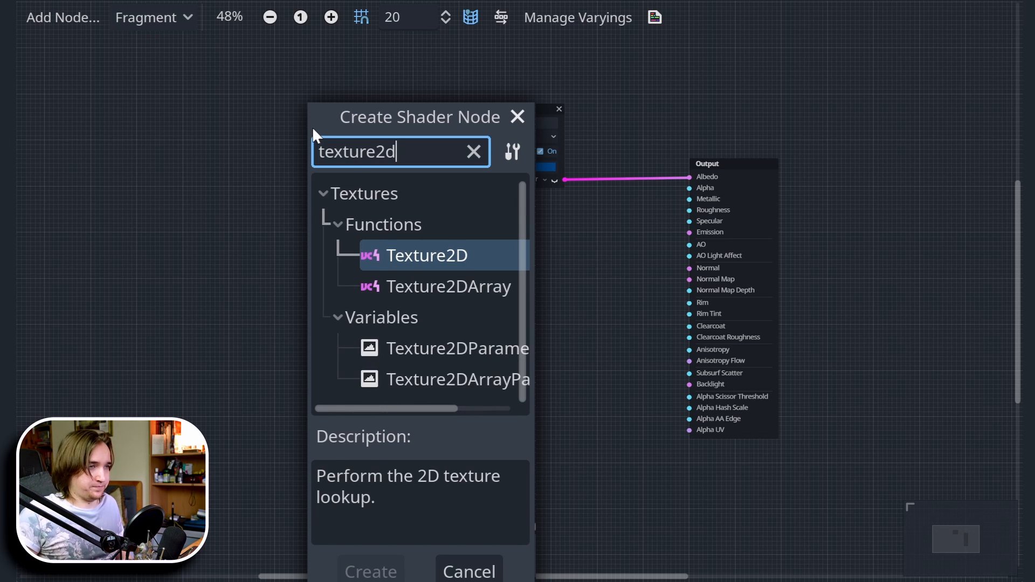
pyautogui.press('Return')
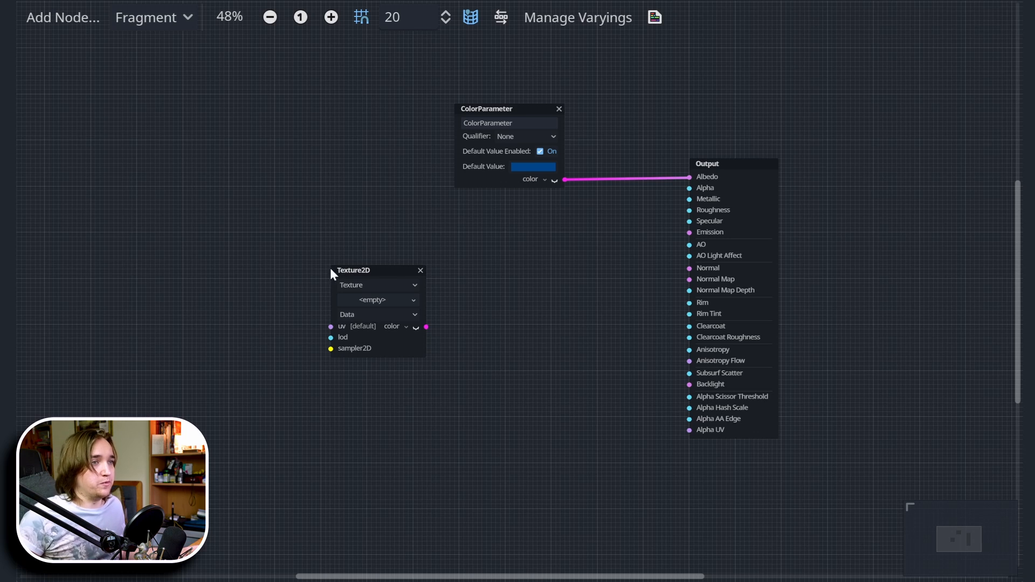
pyautogui.moveTo(377, 275); pyautogui.dragTo(405, 267)
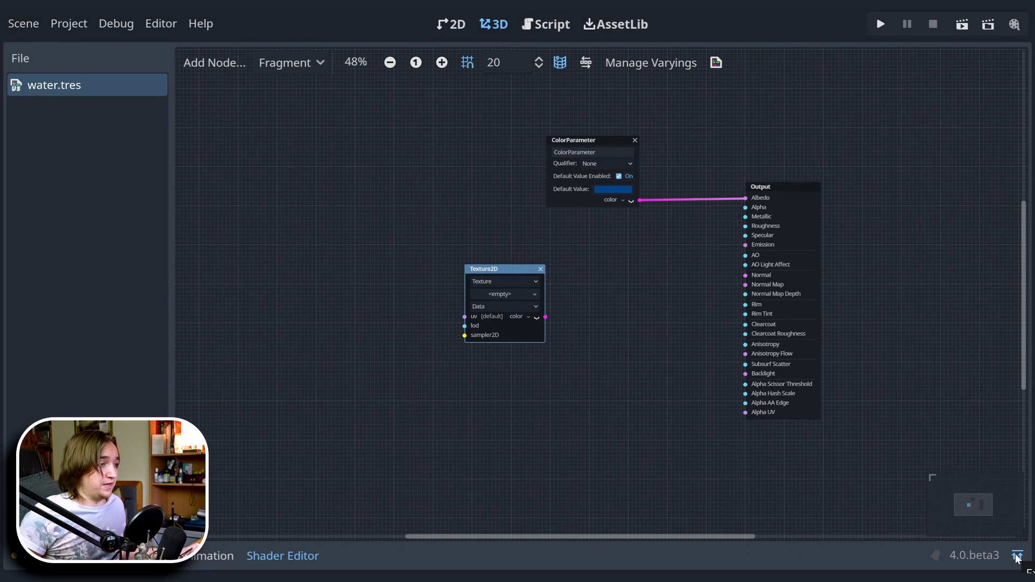
# - Bring back the side docks next to the full-height shader graph and place the Texture2D node directly beneath ColorParameter
pyautogui.click(1016, 555)
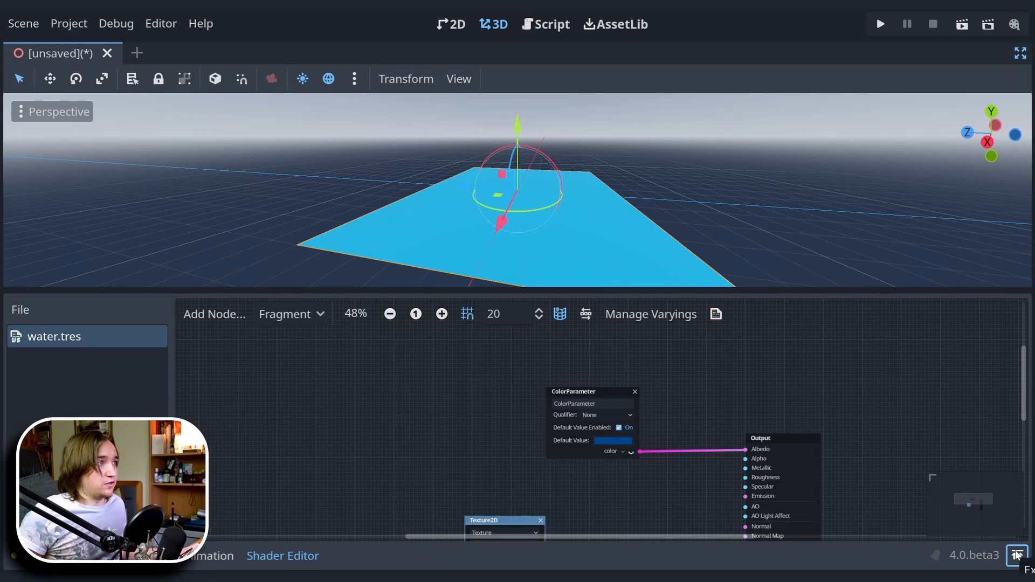
pyautogui.click(1021, 54)
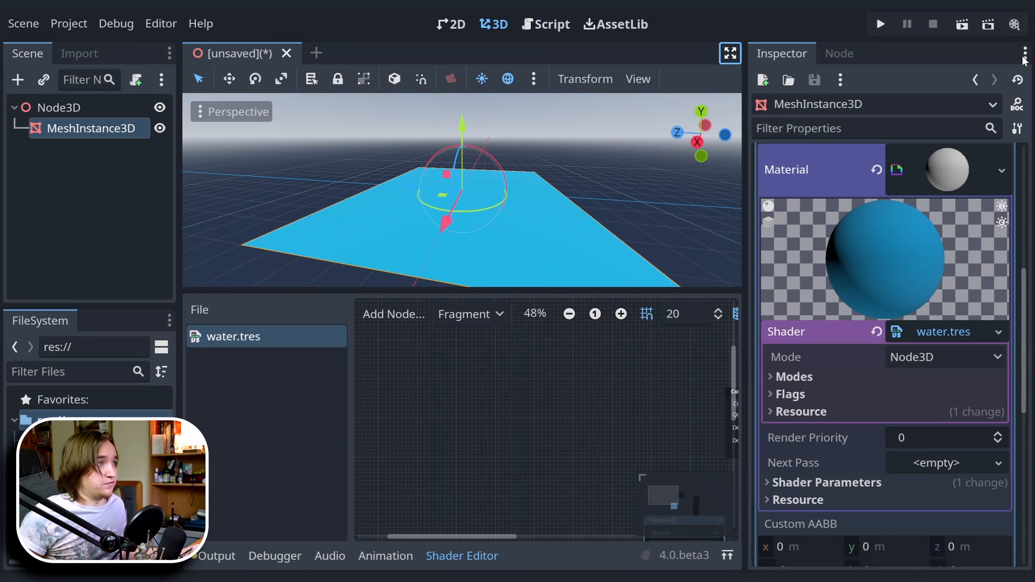
pyautogui.click(728, 556)
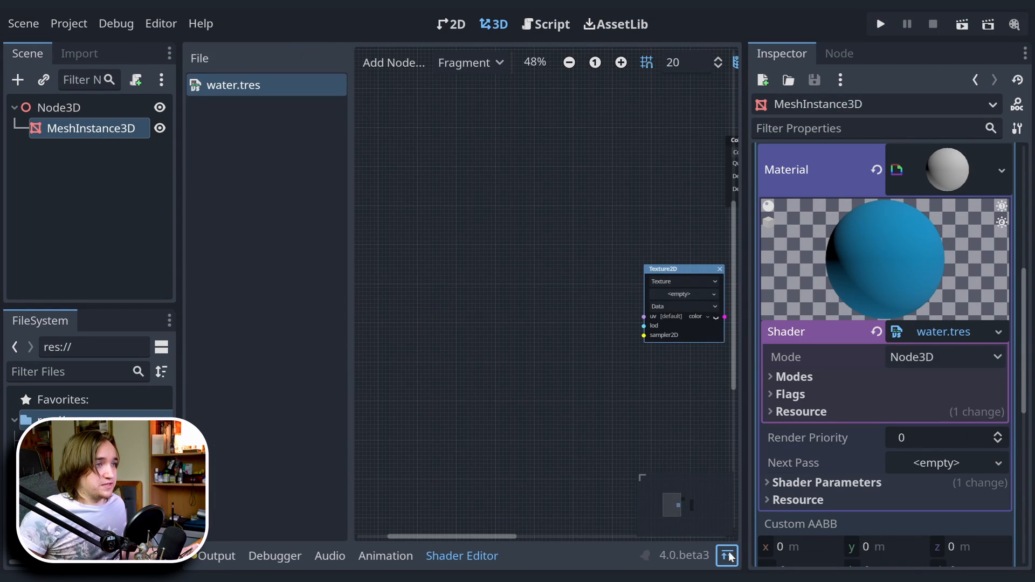
pyautogui.moveTo(661, 407); pyautogui.dragTo(406, 398, button='middle')
pyautogui.moveTo(406, 263); pyautogui.dragTo(515, 251)
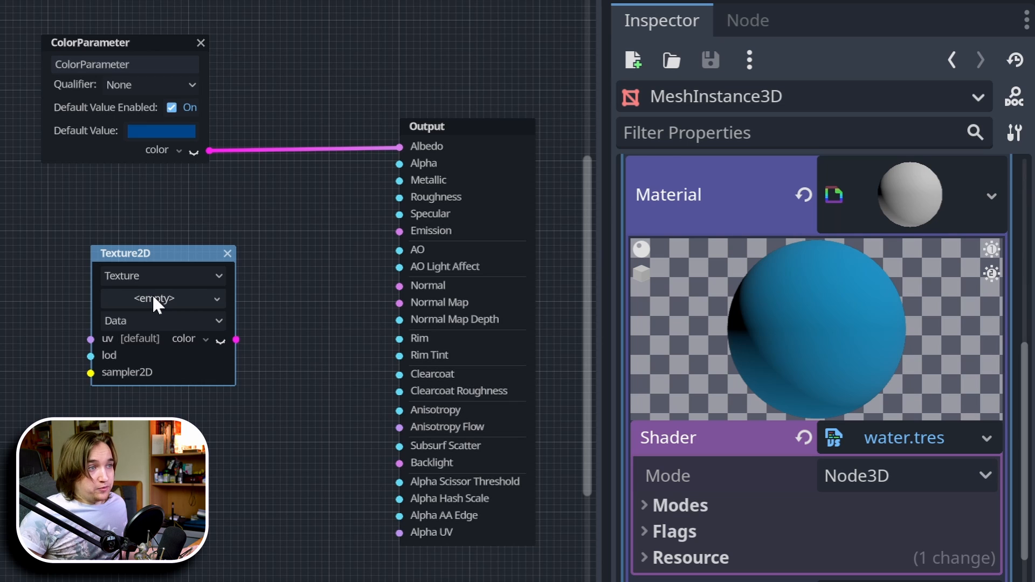
# - Assign a new NoiseTexture2D to the Texture2D node and make the noise texture seamless
pyautogui.click(152, 296)
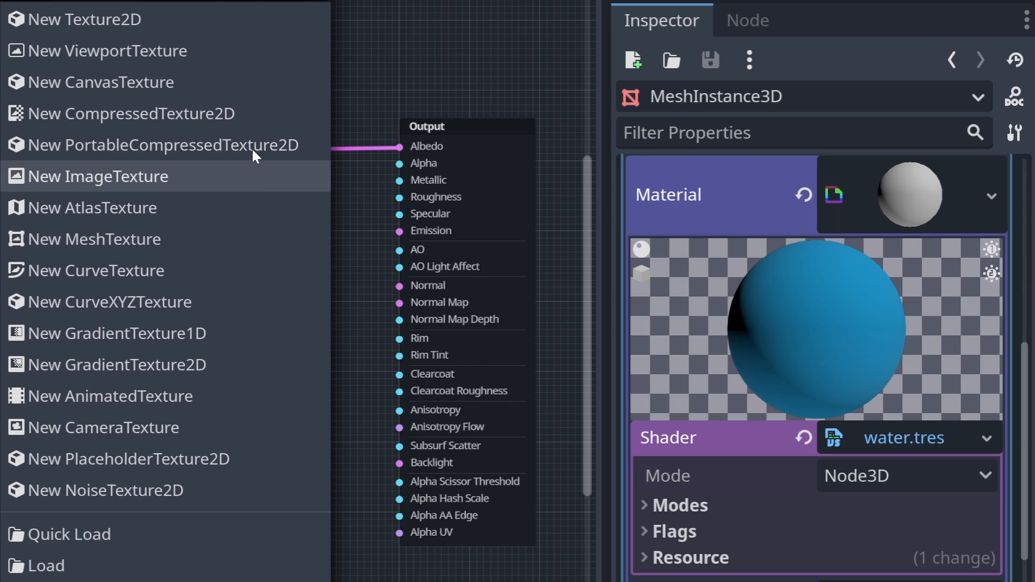
pyautogui.click(200, 489)
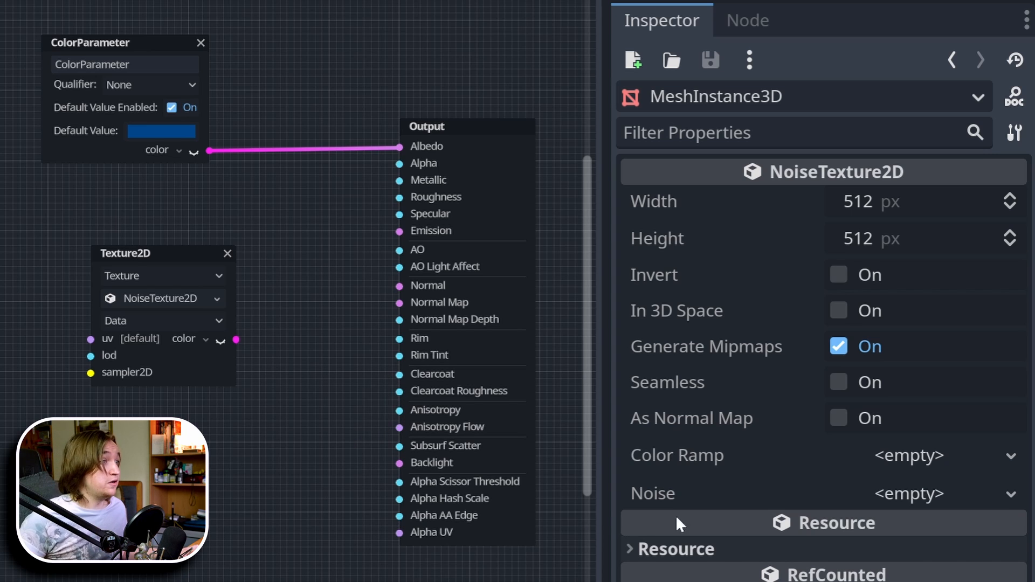
pyautogui.click(838, 383)
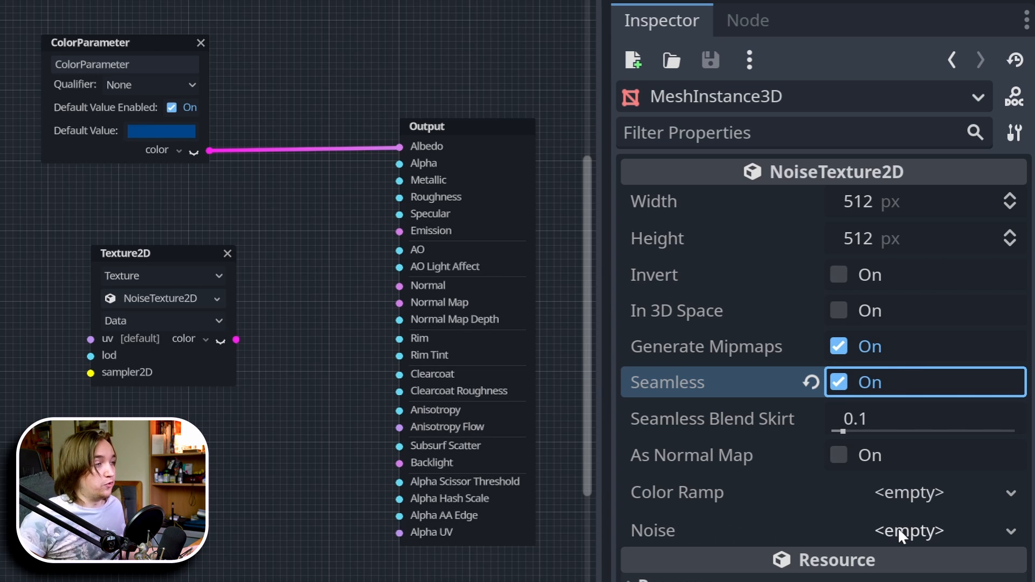
# - Give the NoiseTexture2D a new FastNoiseLite as its noise and open the noise settings
pyautogui.scroll(-5, 898, 527)
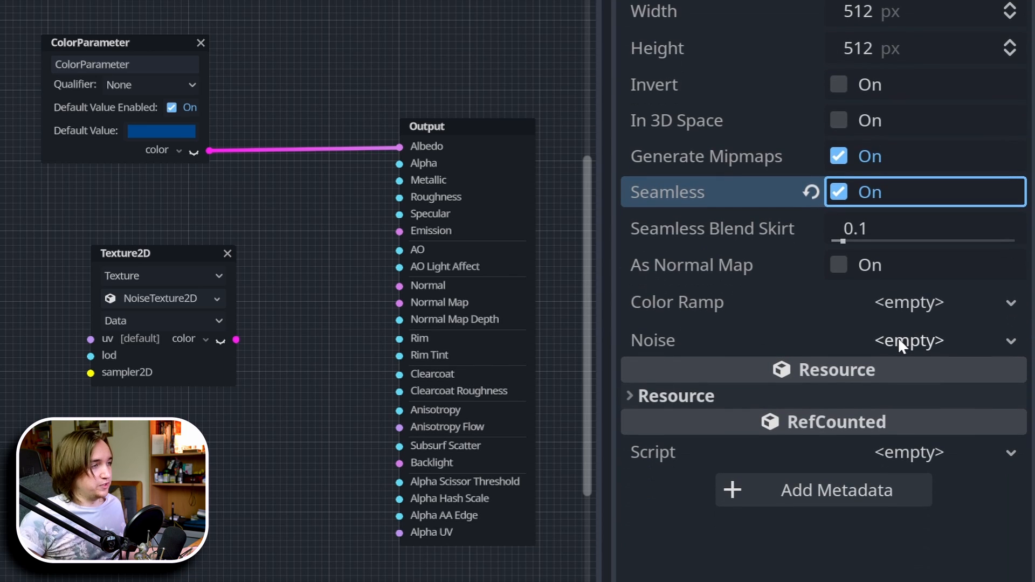
pyautogui.click(881, 339)
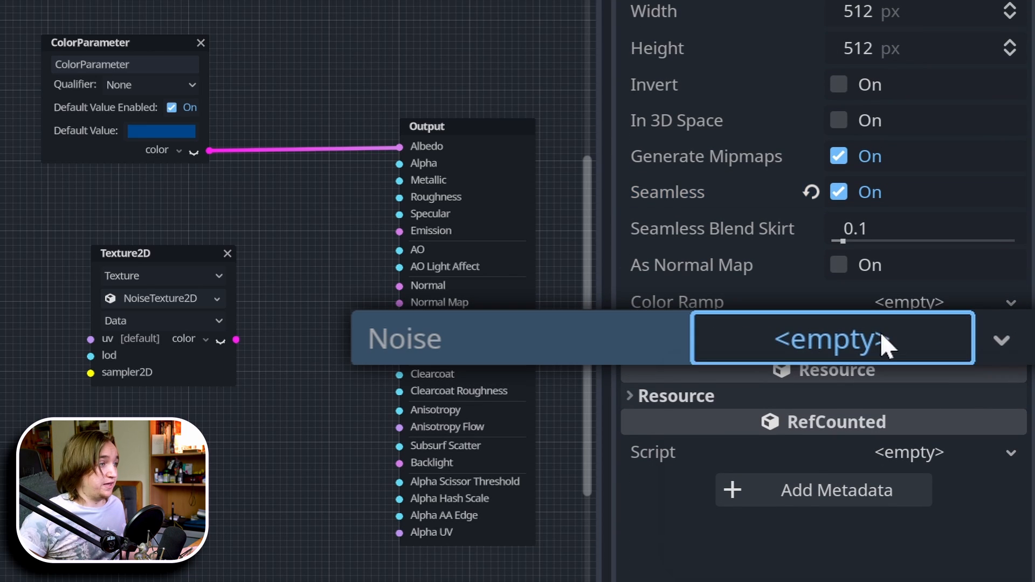
pyautogui.click(854, 402)
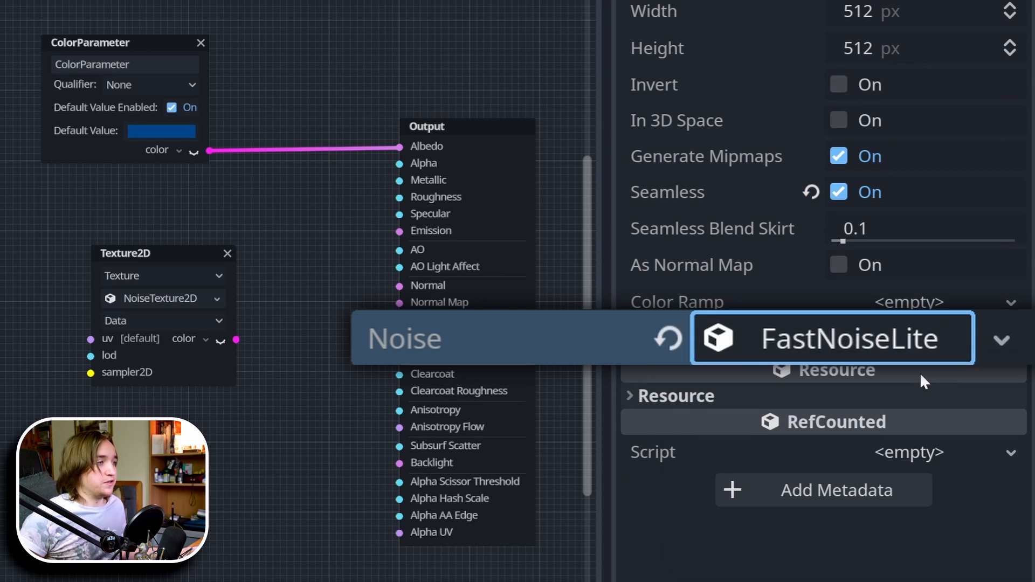
pyautogui.click(895, 343)
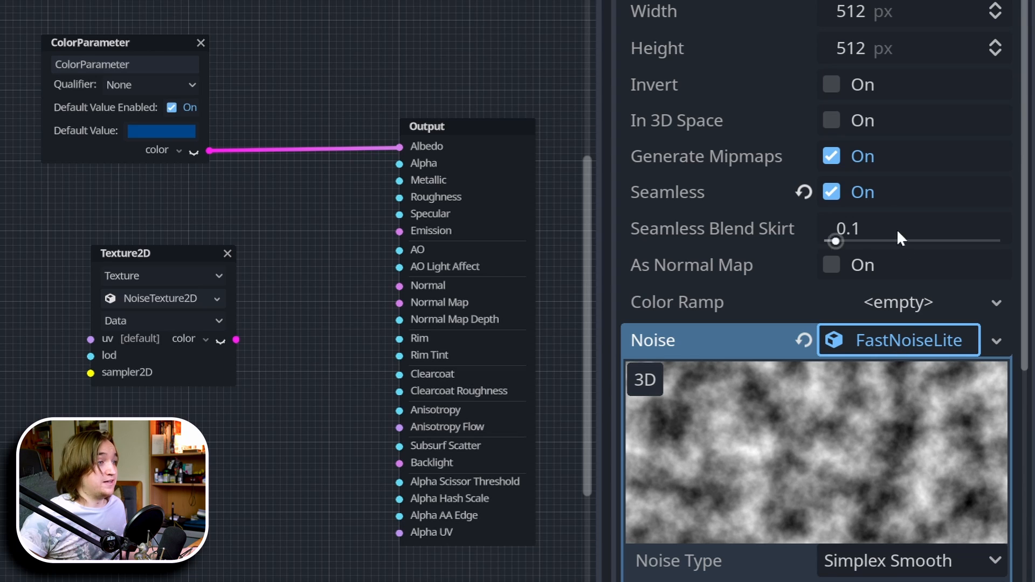
# - Set the FastNoiseLite noise type to Cellular and its fractal type to None
pyautogui.scroll(-5, 884, 205)
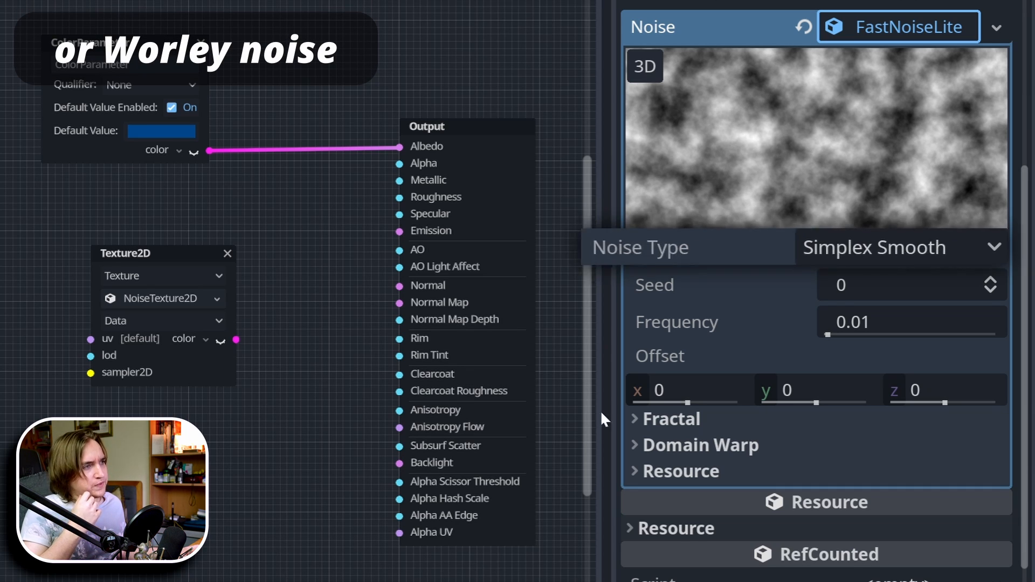
pyautogui.click(870, 248)
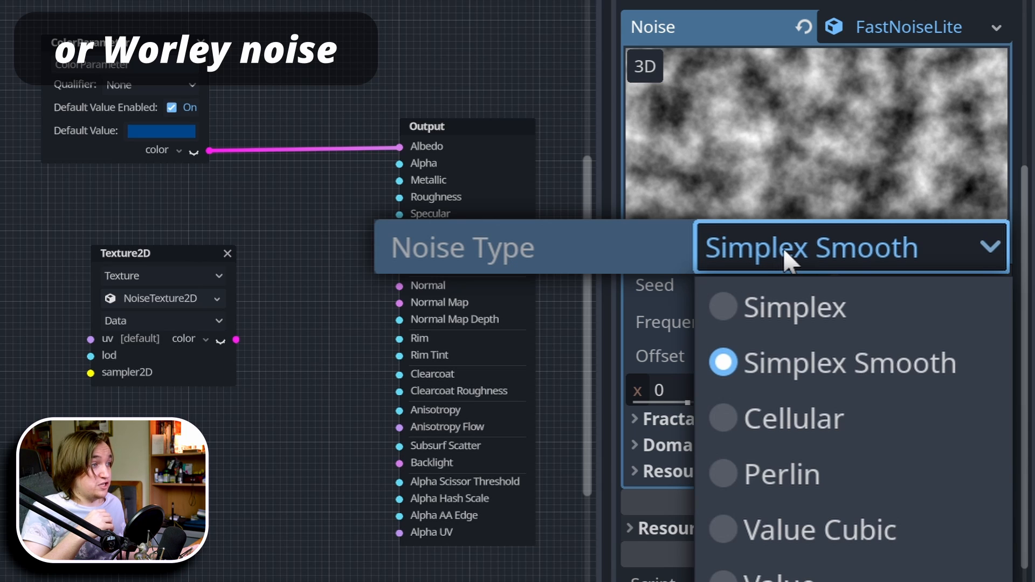
pyautogui.click(816, 419)
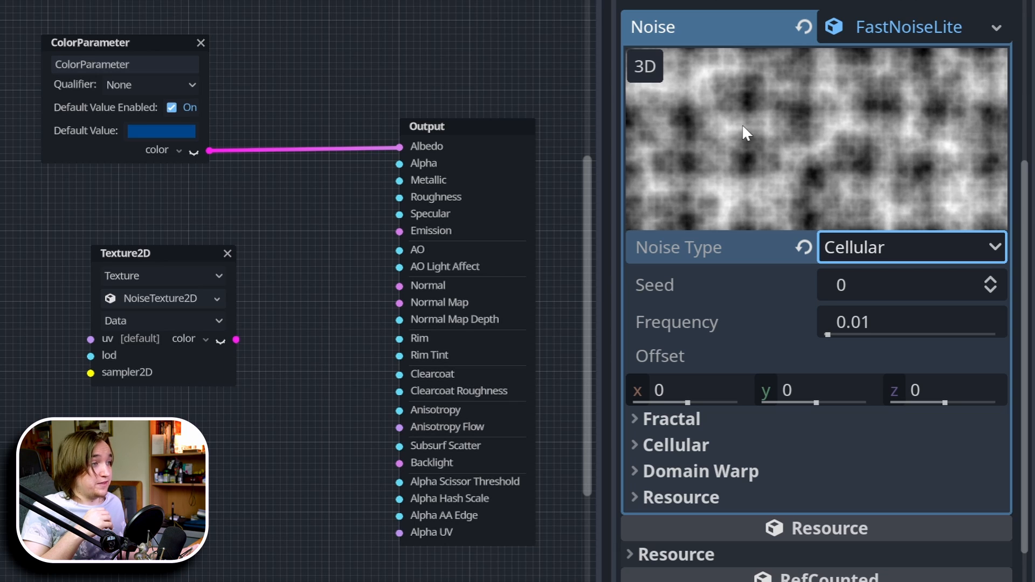
pyautogui.click(640, 422)
pyautogui.scroll(-3, 688, 406)
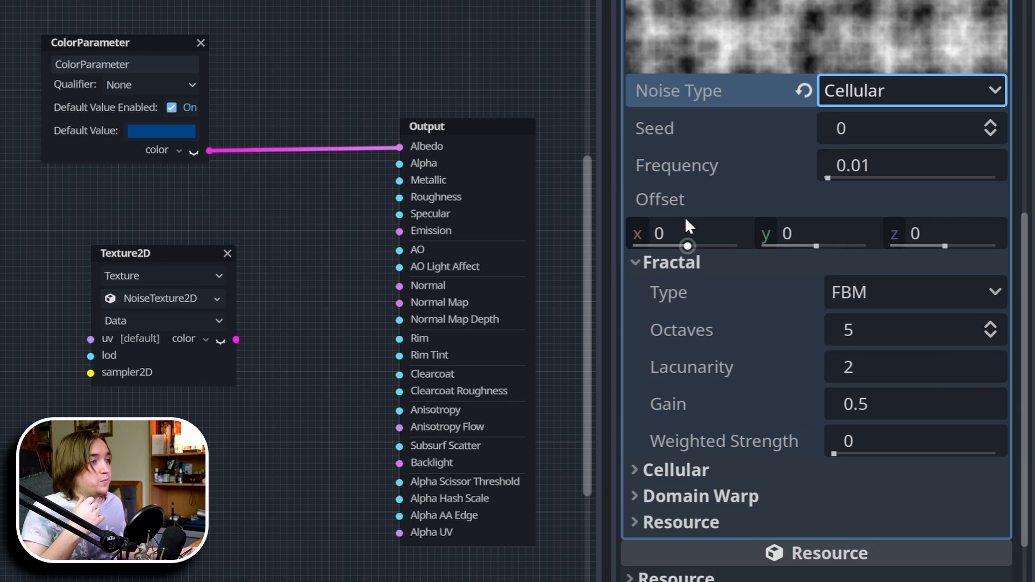
pyautogui.click(842, 305)
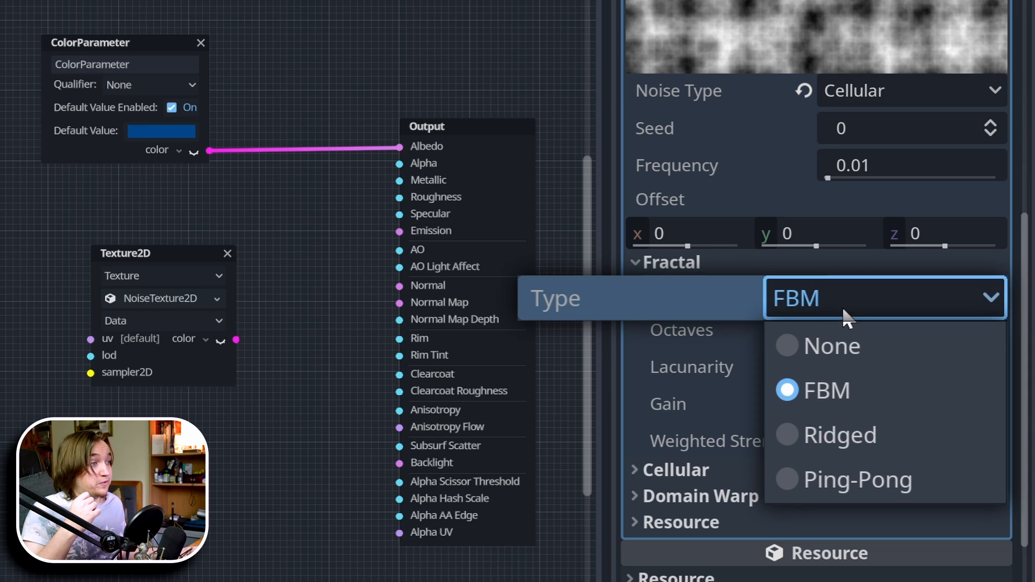
pyautogui.click(840, 347)
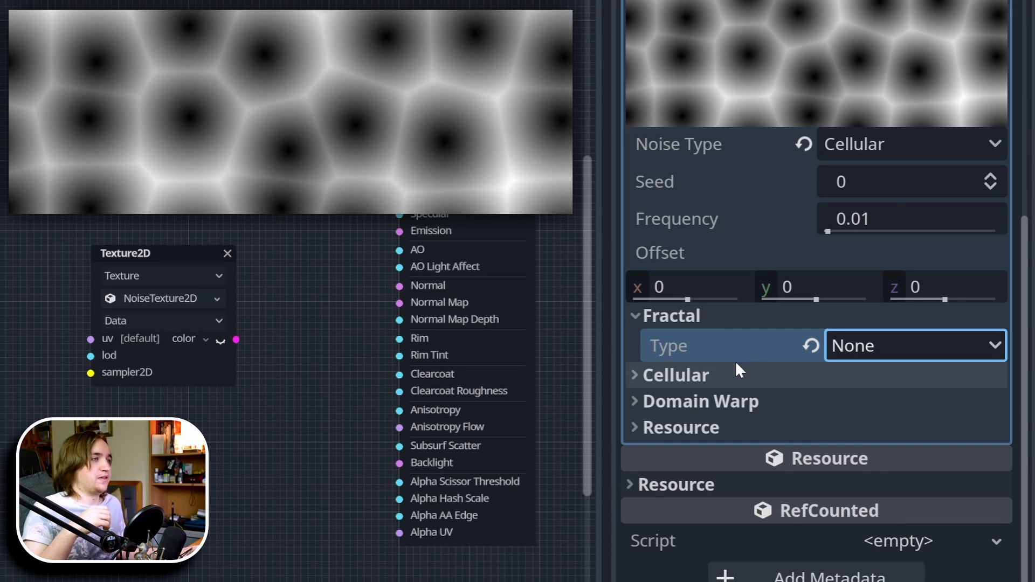
# - Set the cellular noise's distance function to Euclidean Squared
pyautogui.click(676, 377)
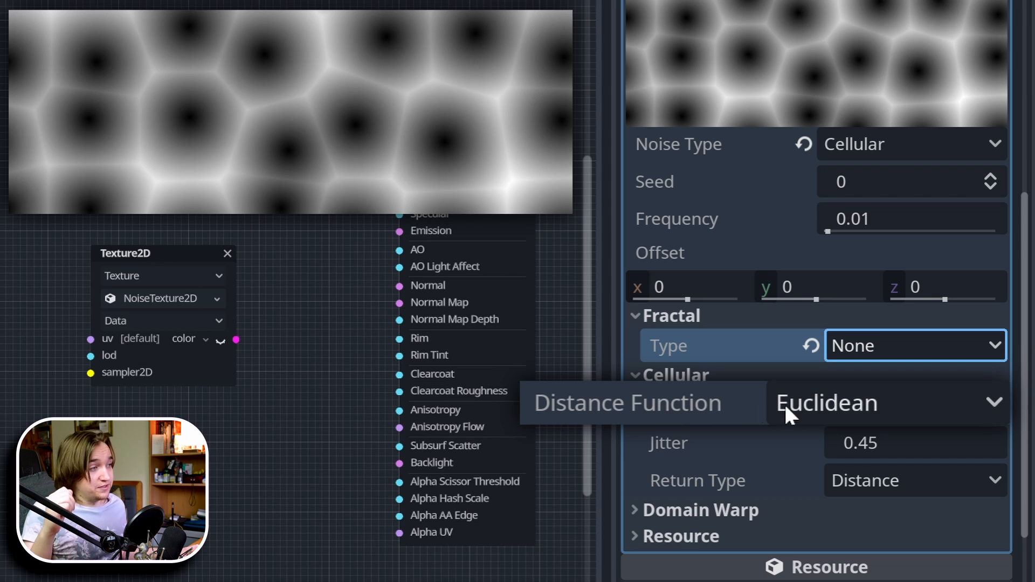
pyautogui.click(857, 405)
pyautogui.click(856, 494)
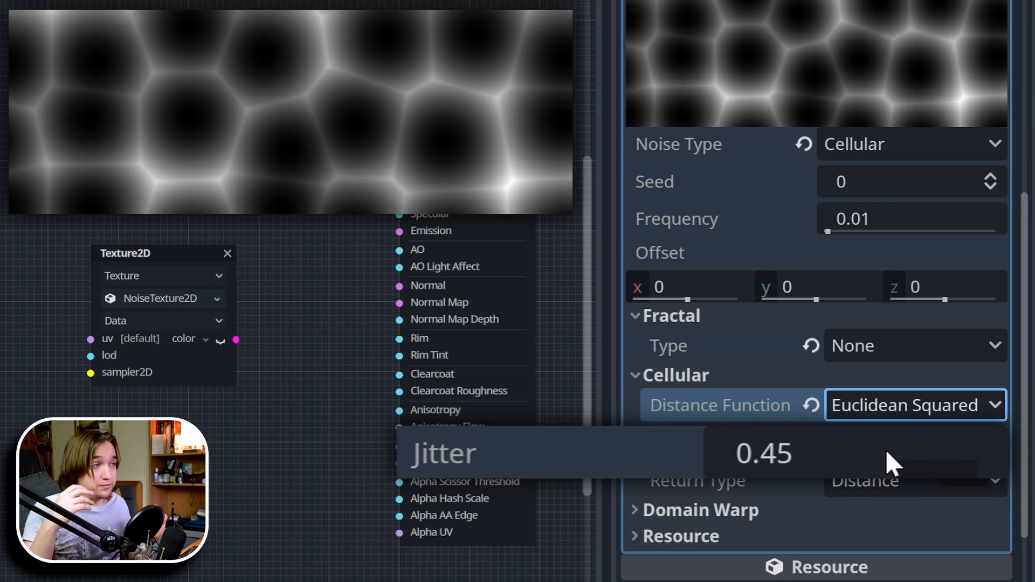
# - Set the cellular noise's jitter to 1
pyautogui.moveTo(897, 446); pyautogui.dragTo(1034, 445)
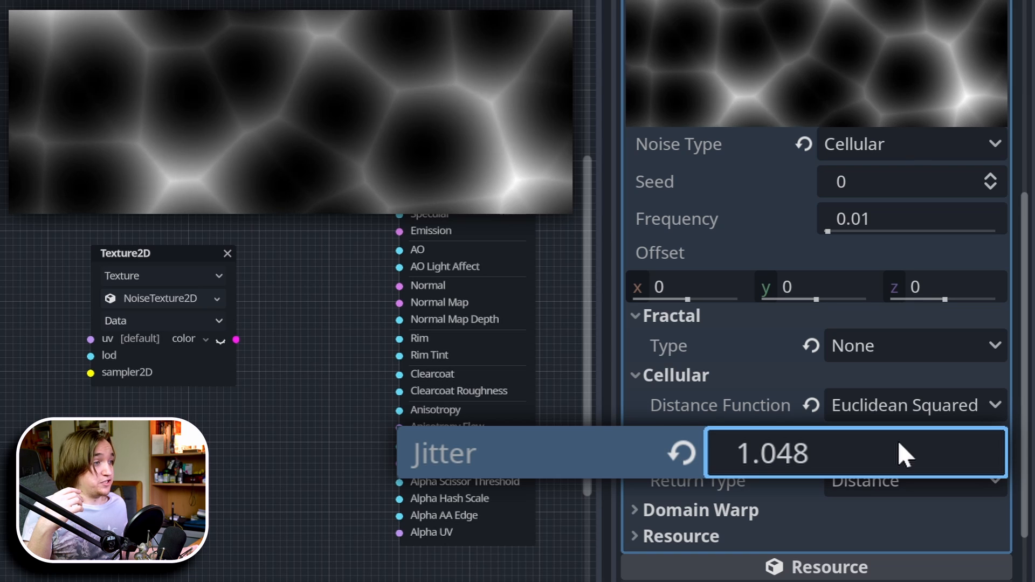
pyautogui.click(898, 444)
pyautogui.write('1')
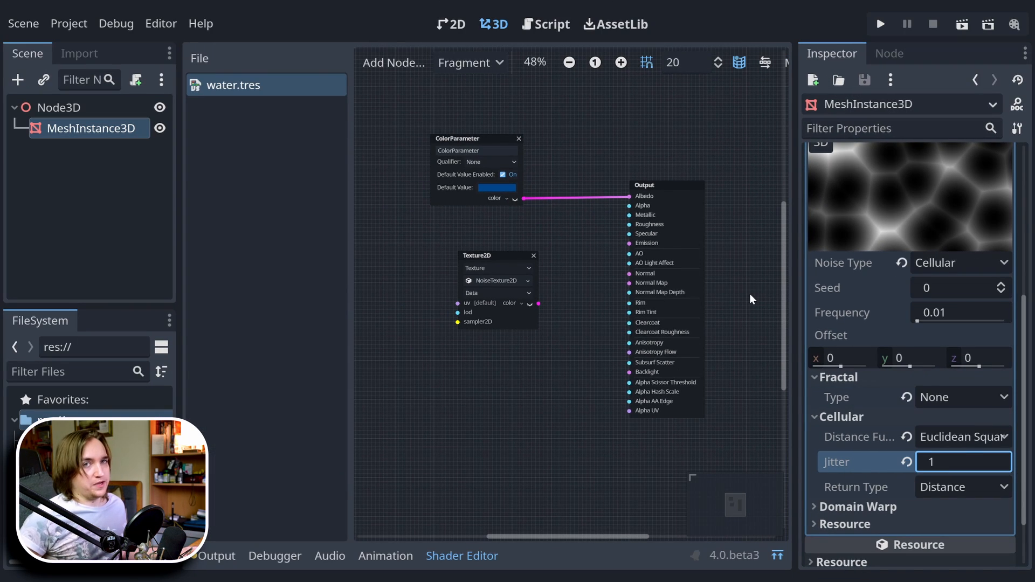
# - Turn on distraction-free mode and expand the shader editor to full height
pyautogui.click(778, 558)
pyautogui.click(779, 53)
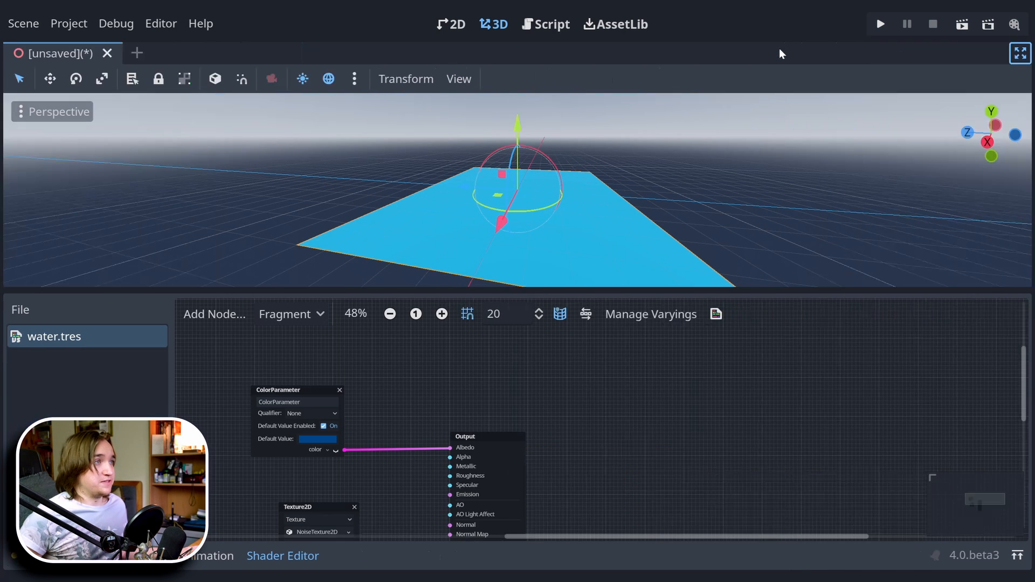
pyautogui.click(1017, 557)
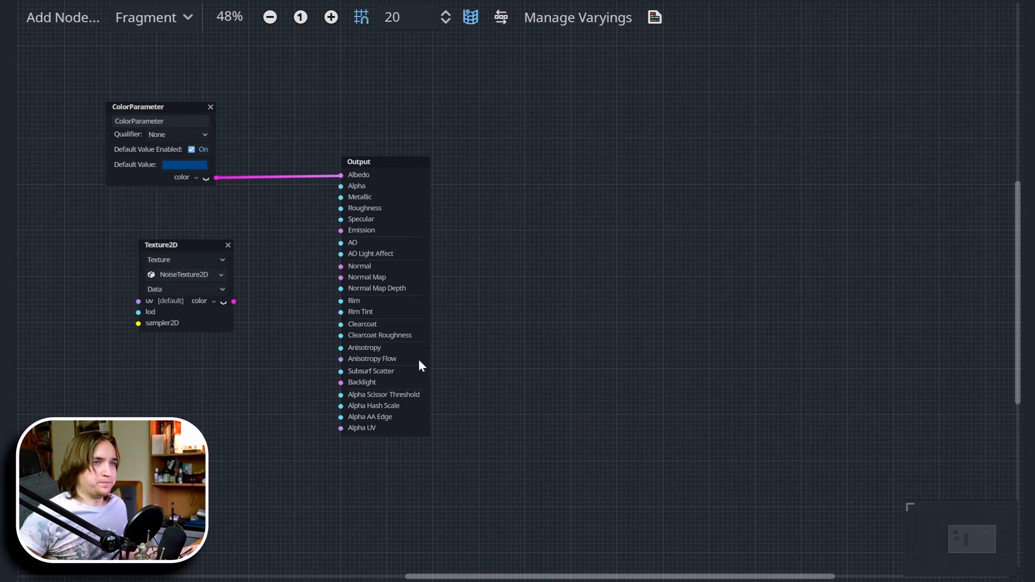
# - Move the Texture2D and ColorParameter nodes farther from the Output node, with their left edges aligned
pyautogui.moveTo(256, 453); pyautogui.dragTo(514, 489, button='middle')
pyautogui.moveTo(368, 440); pyautogui.dragTo(368, 439)
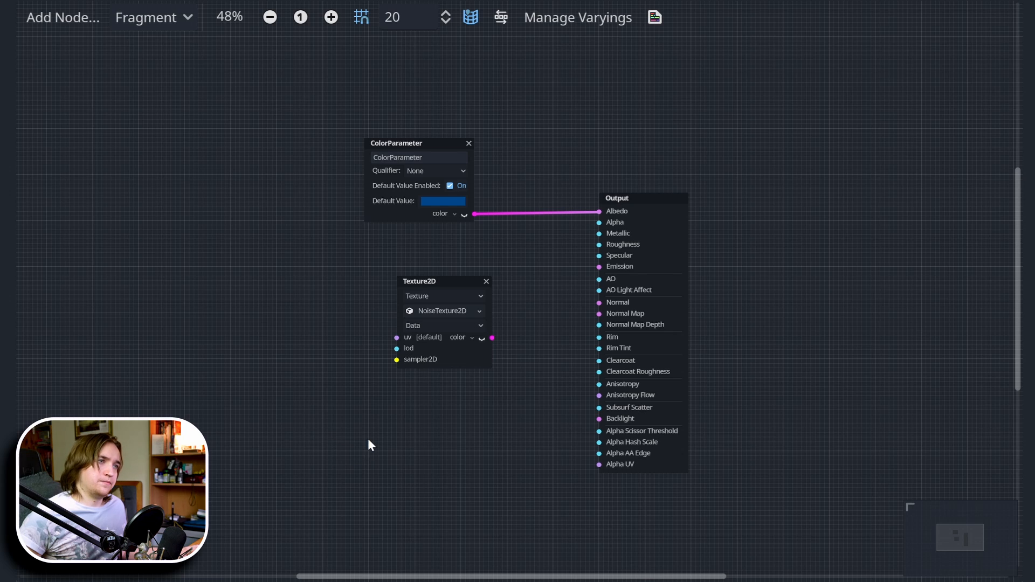
pyautogui.scroll(1, 351, 407)
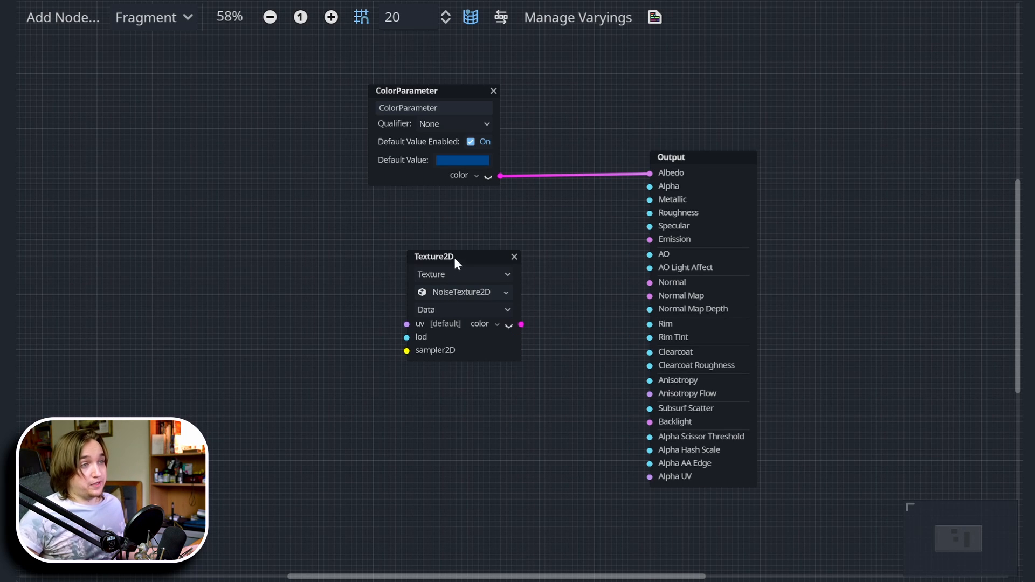
pyautogui.moveTo(454, 257); pyautogui.dragTo(321, 247)
pyautogui.moveTo(398, 91); pyautogui.dragTo(303, 85)
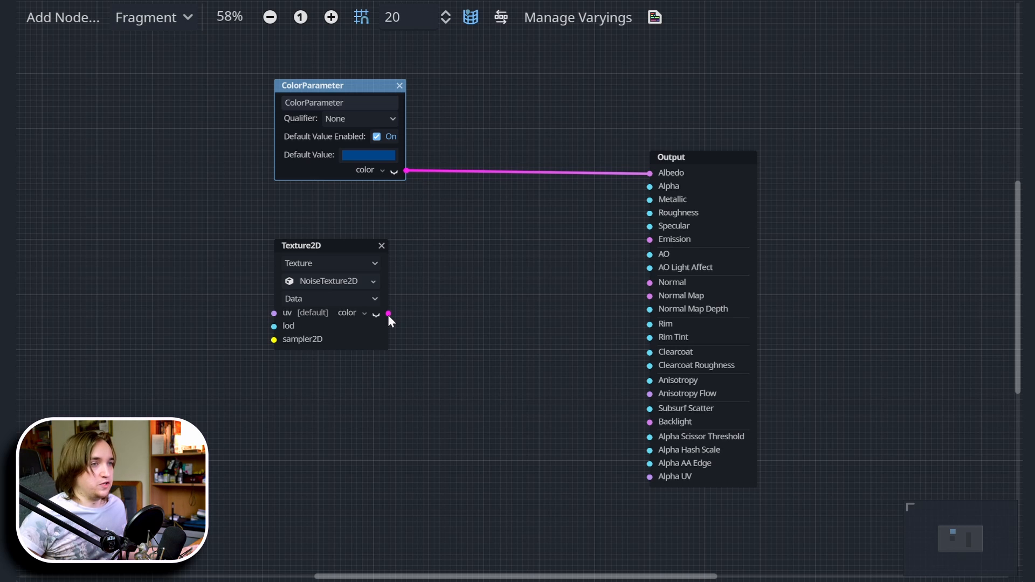
pyautogui.click(437, 294)
# - Branch a new Vector4 Add node off the ColorParameter's color output
pyautogui.scroll(2, 406, 173)
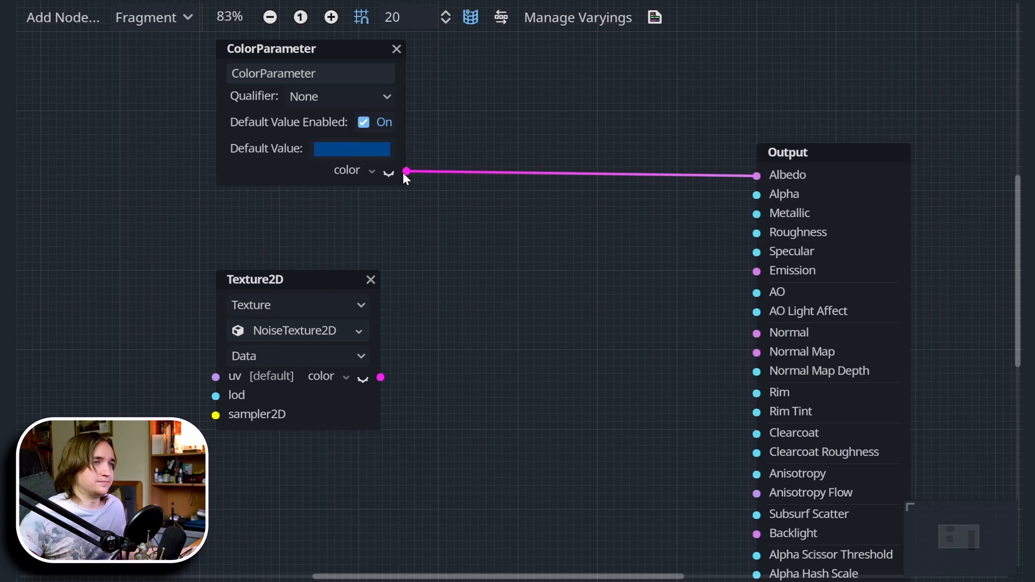
pyautogui.moveTo(406, 171); pyautogui.dragTo(566, 279)
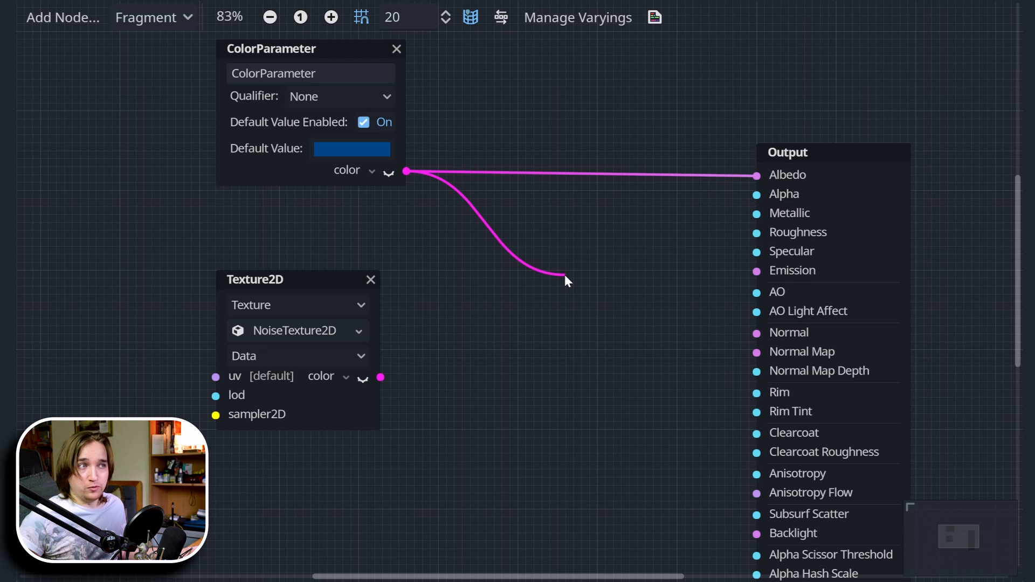
pyautogui.moveTo(565, 273); pyautogui.dragTo(565, 274)
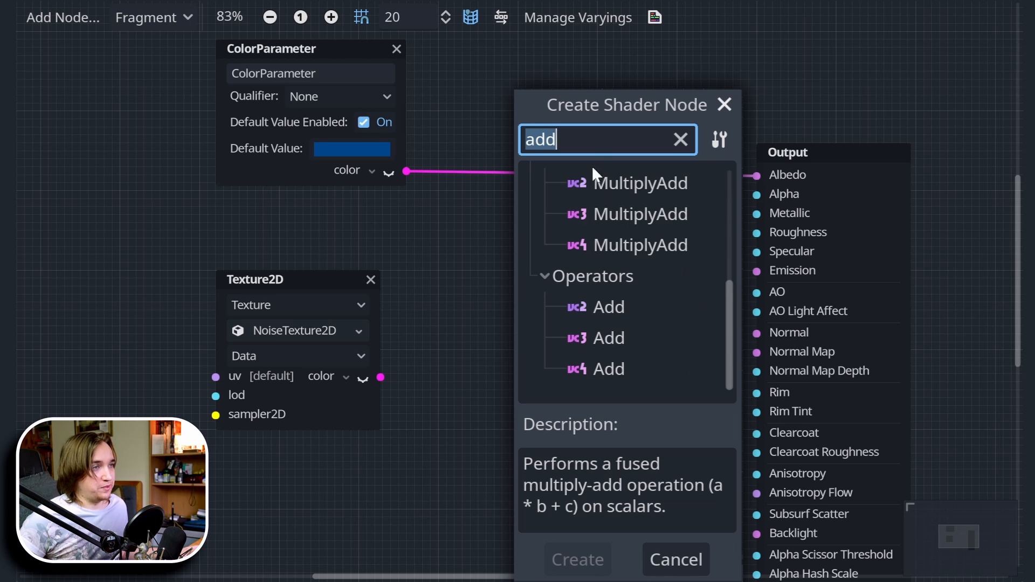
pyautogui.write('add')
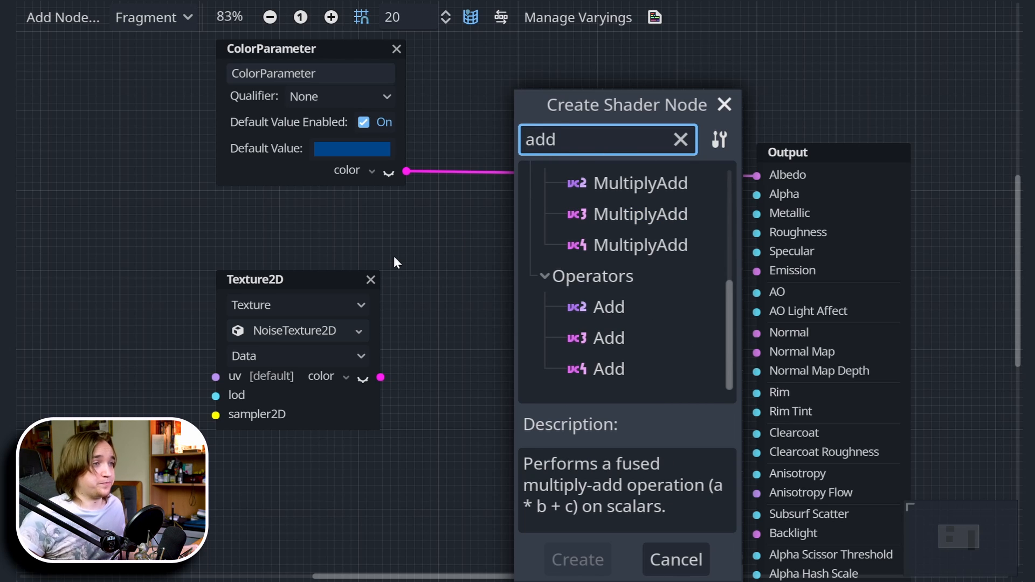
pyautogui.moveTo(722, 322); pyautogui.dragTo(718, 347)
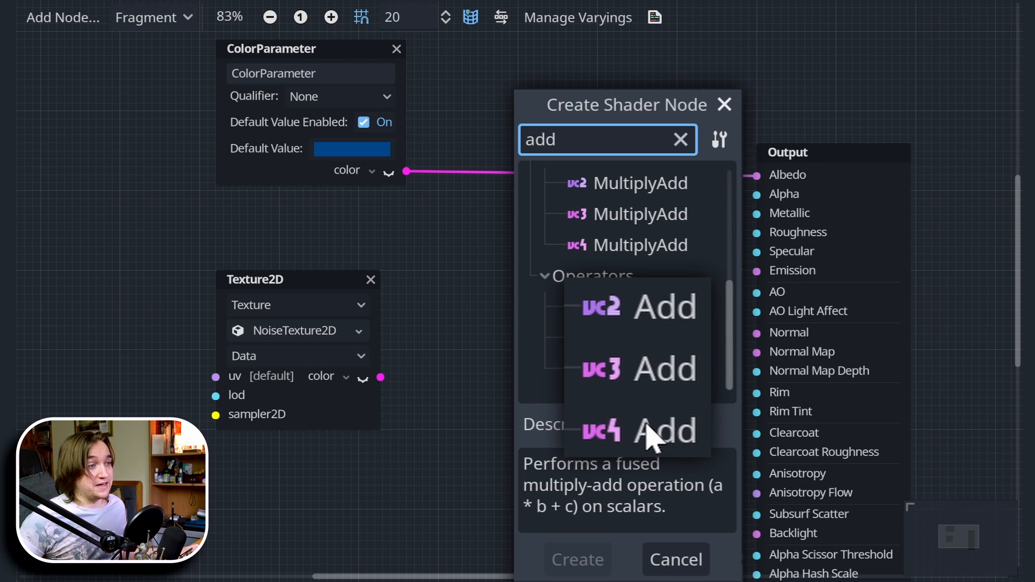
pyautogui.scroll(4, 626, 322)
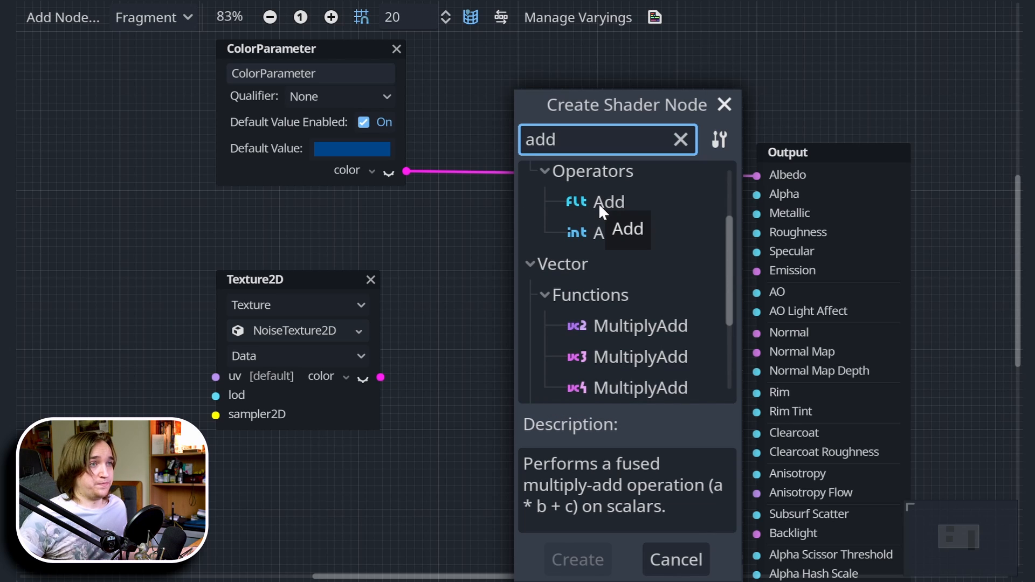
pyautogui.scroll(-5, 582, 256)
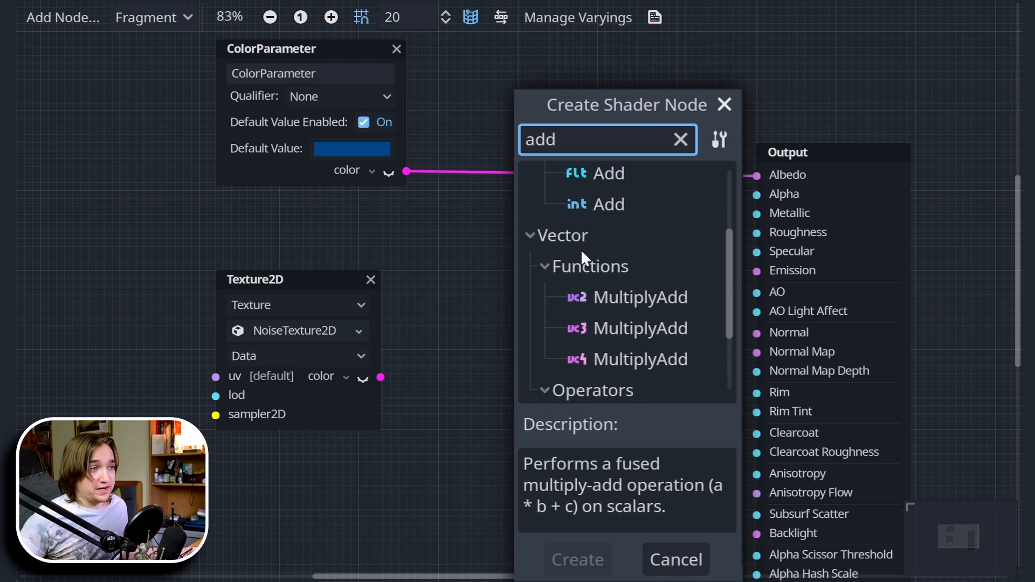
pyautogui.doubleClick(599, 368)
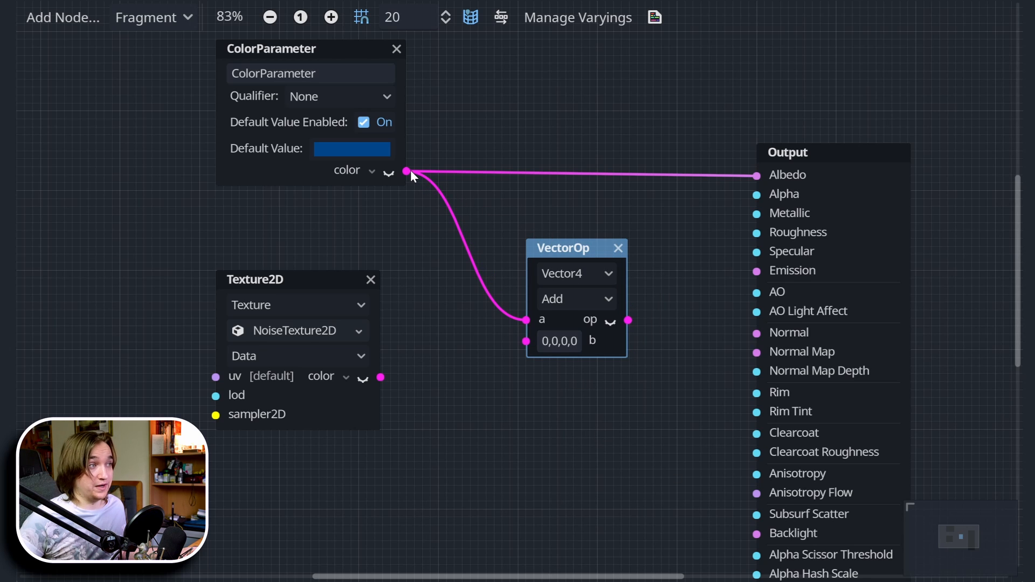
# - Shift the VectorOp node slightly up and connect the Texture2D's color output to its b input
pyautogui.scroll(2, 410, 169)
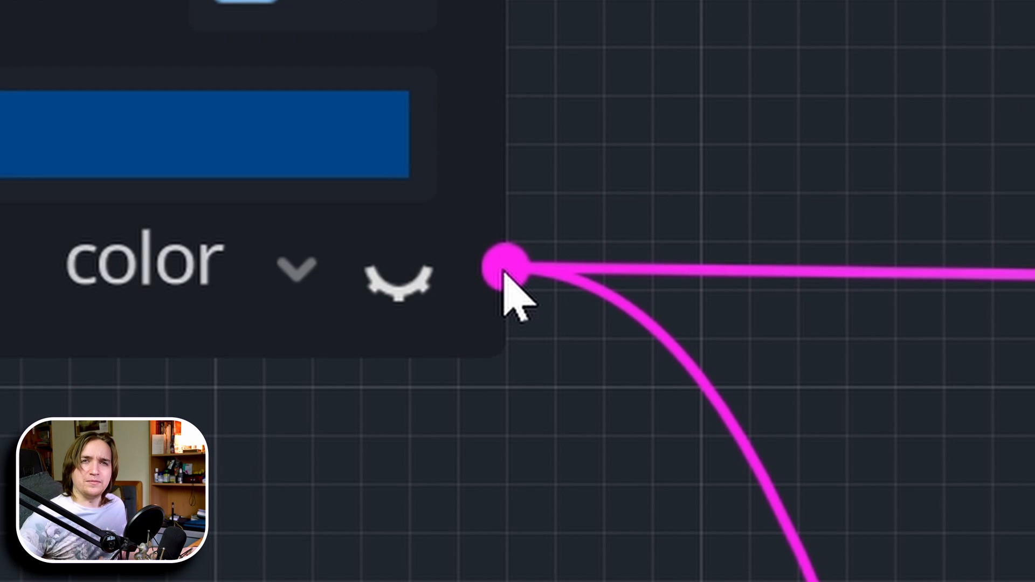
pyautogui.moveTo(719, 264); pyautogui.dragTo(444, 265, button='middle')
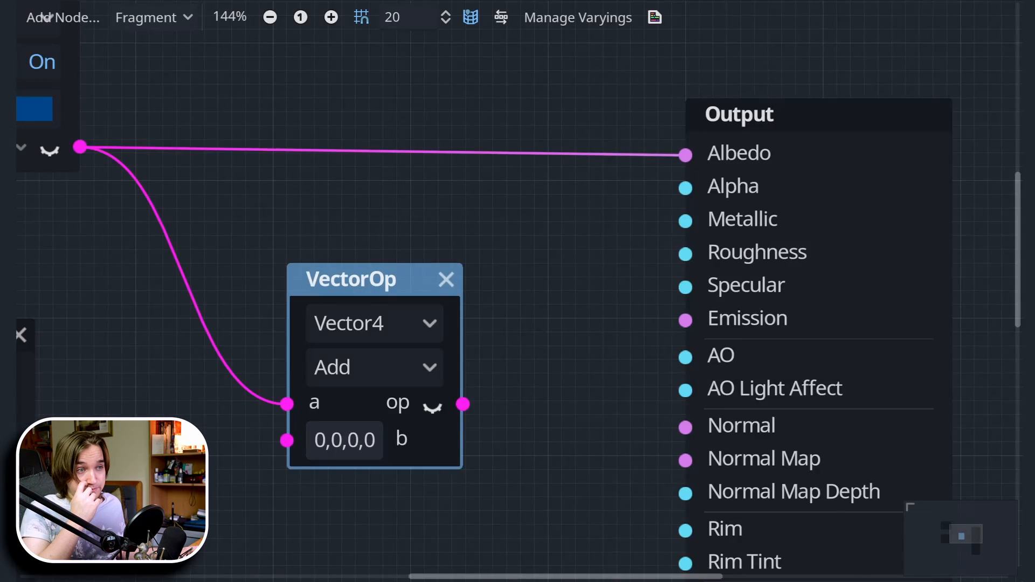
pyautogui.moveTo(180, 476); pyautogui.dragTo(549, 374, button='middle')
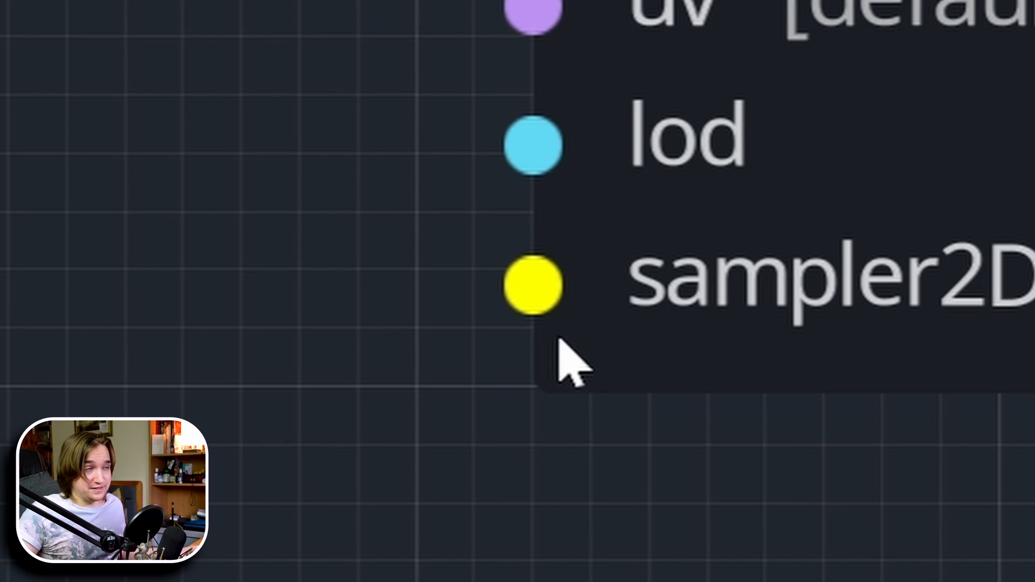
pyautogui.moveTo(557, 407); pyautogui.dragTo(446, 485, button='middle')
pyautogui.scroll(-1, 439, 454)
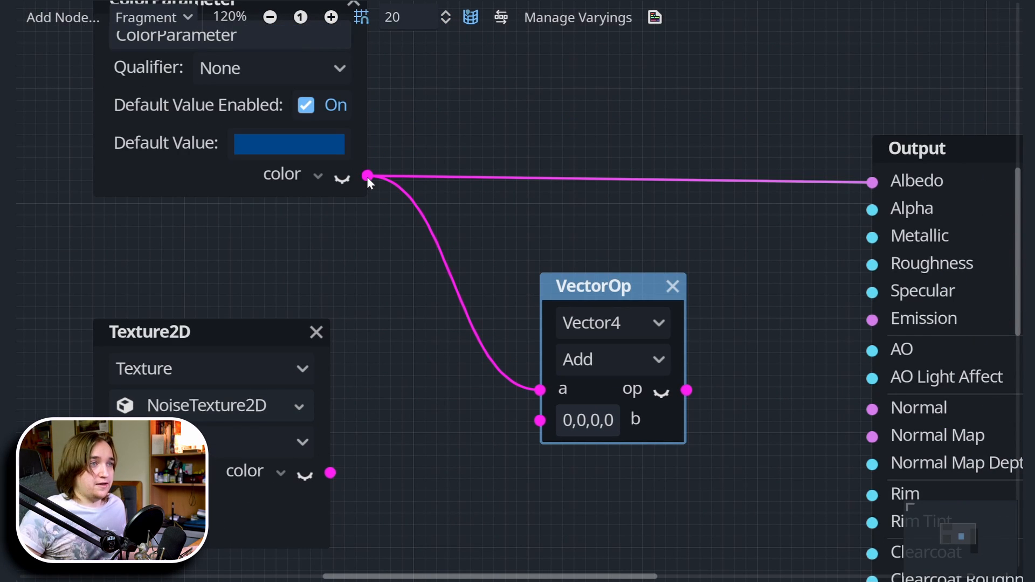
pyautogui.moveTo(601, 298); pyautogui.dragTo(590, 275)
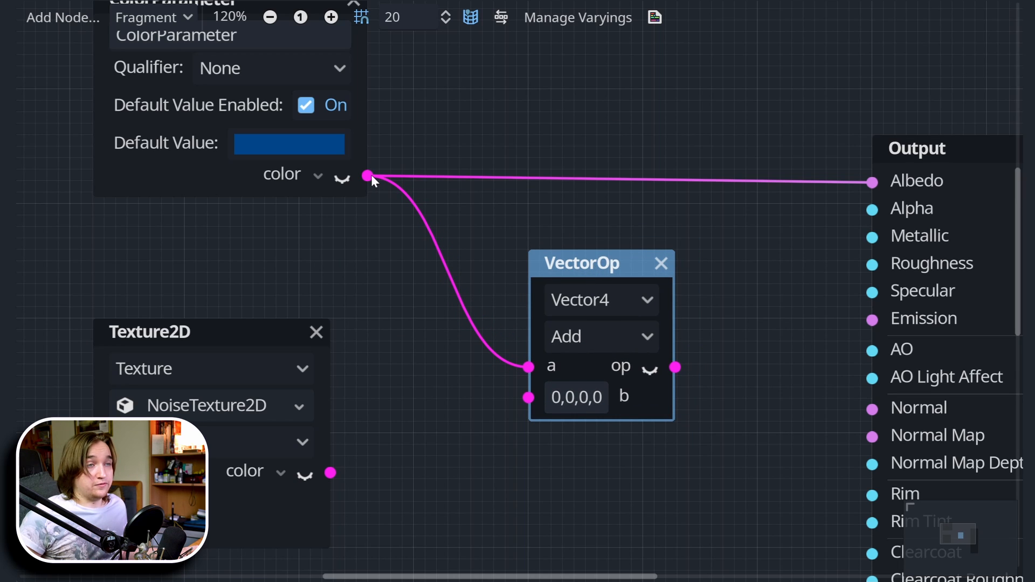
pyautogui.scroll(-1, 401, 251)
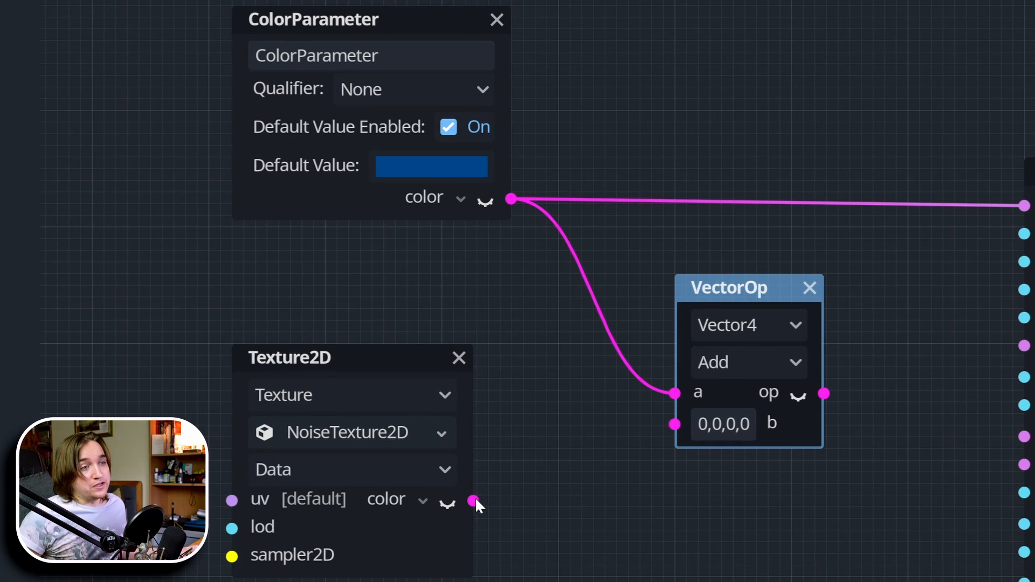
pyautogui.moveTo(470, 501); pyautogui.dragTo(677, 429)
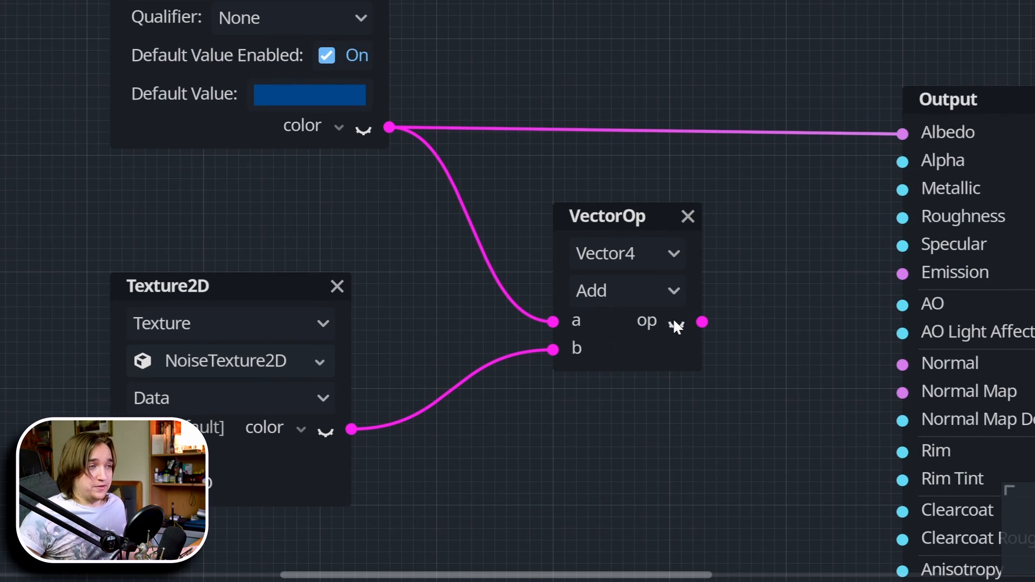
# - Show the VectorOp node's preview and connect its op output to the Output node's Albedo
pyautogui.click(676, 325)
pyautogui.scroll(-2, 823, 480)
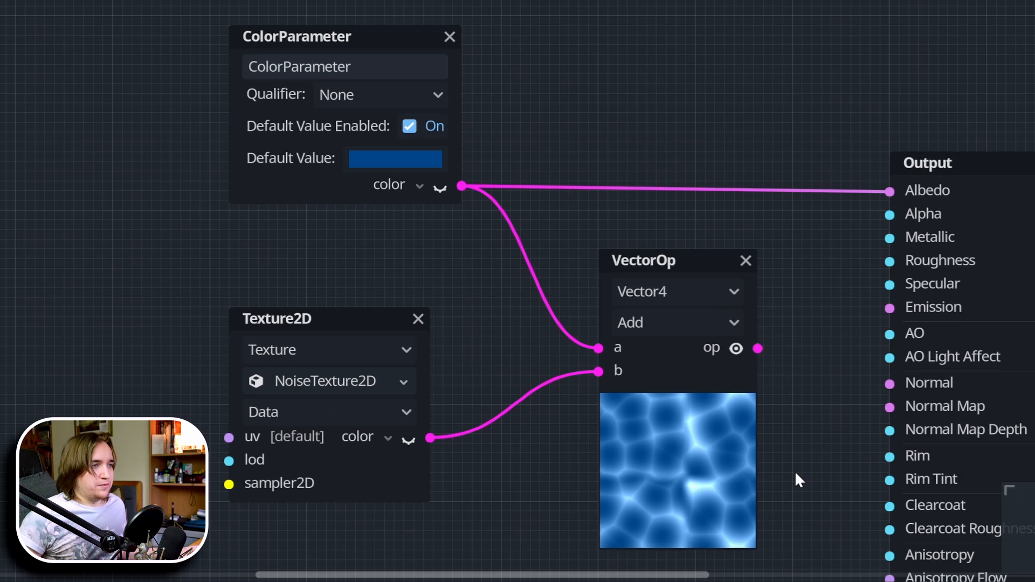
pyautogui.moveTo(794, 471); pyautogui.dragTo(798, 418, button='middle')
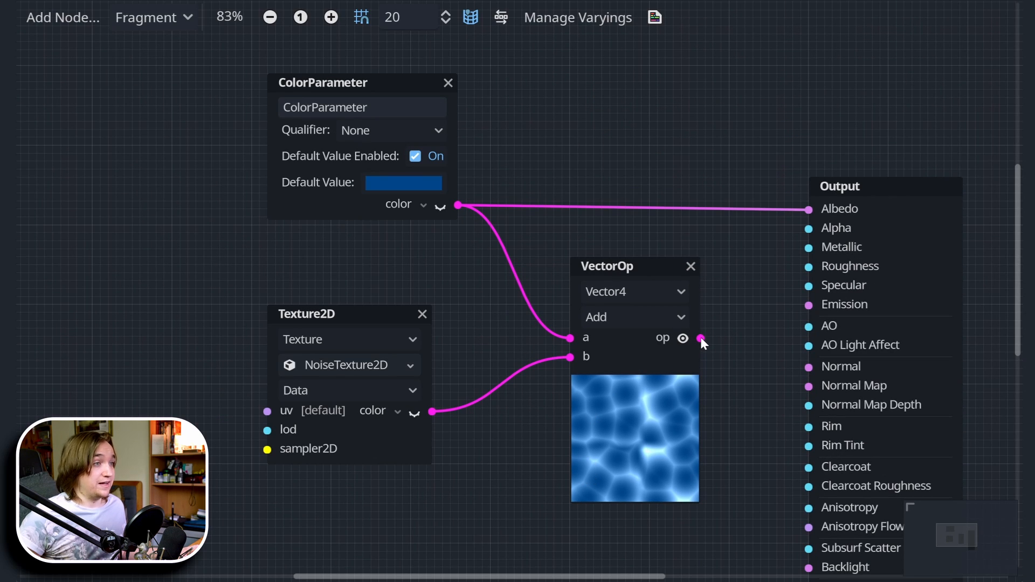
pyautogui.moveTo(759, 331); pyautogui.dragTo(804, 211)
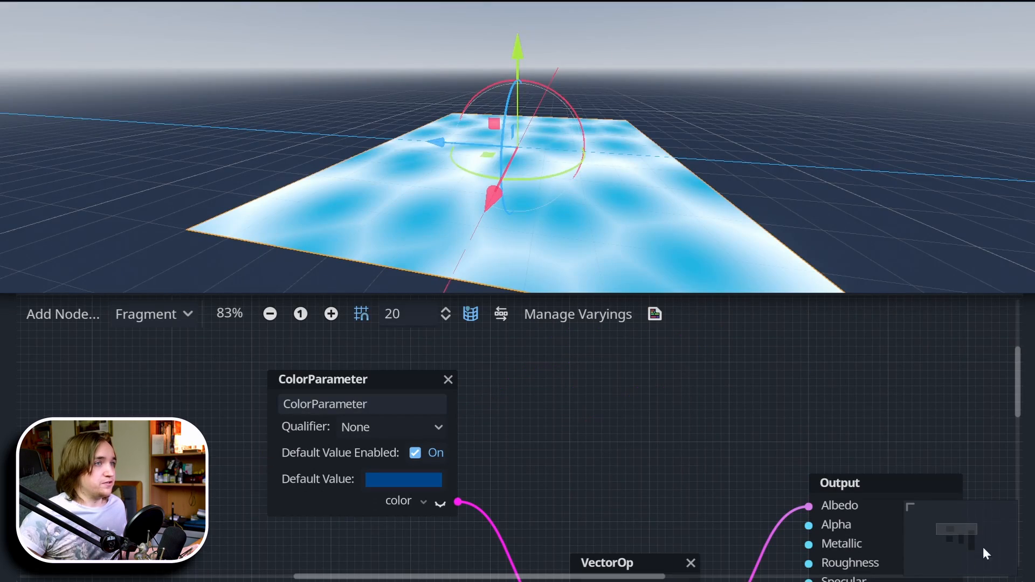
# - Add a UVPanning node before the Texture2D node and connect its uv output to the texture's uv input
pyautogui.moveTo(320, 162); pyautogui.dragTo(527, 244, button='middle')
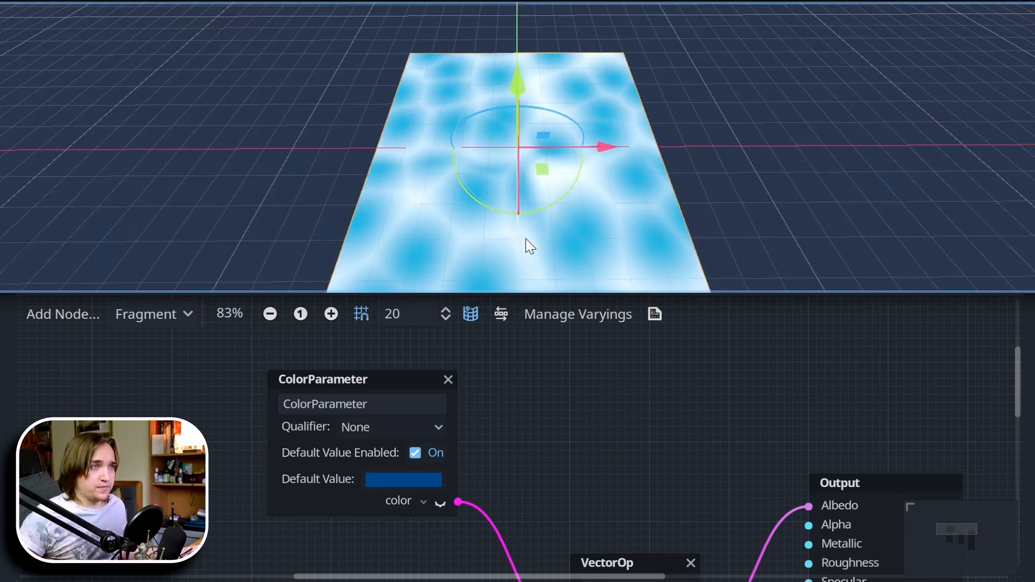
pyautogui.scroll(-3, 648, 231)
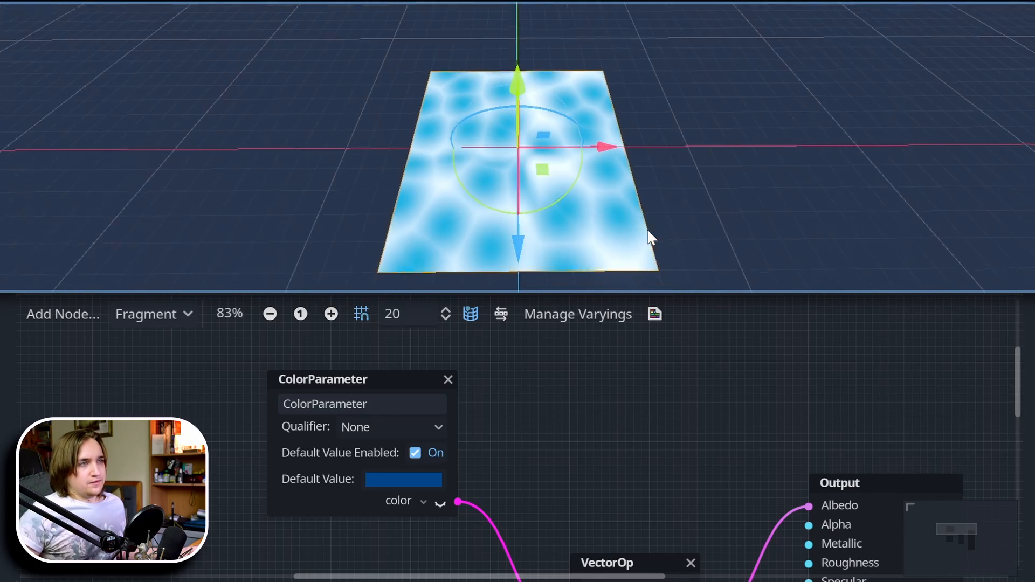
pyautogui.moveTo(331, 210); pyautogui.dragTo(515, 168, button='middle')
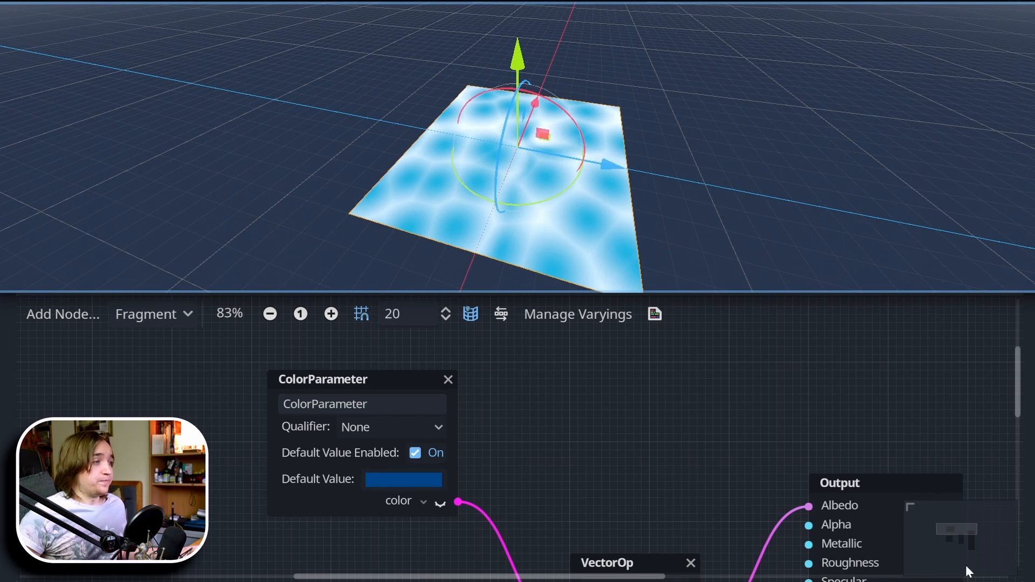
pyautogui.hotkey('shift', 'F12')
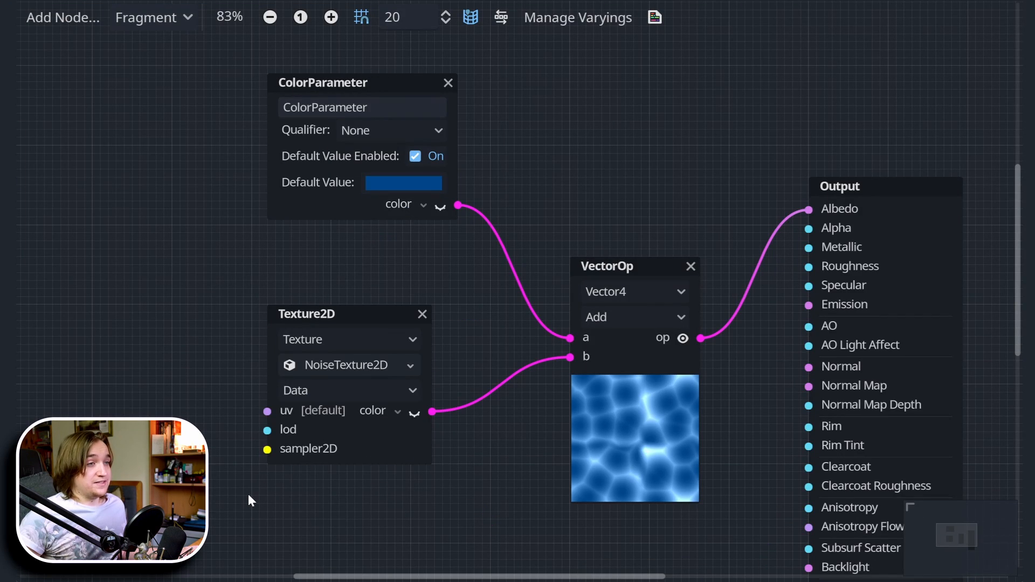
pyautogui.moveTo(250, 491); pyautogui.dragTo(450, 434, button='middle')
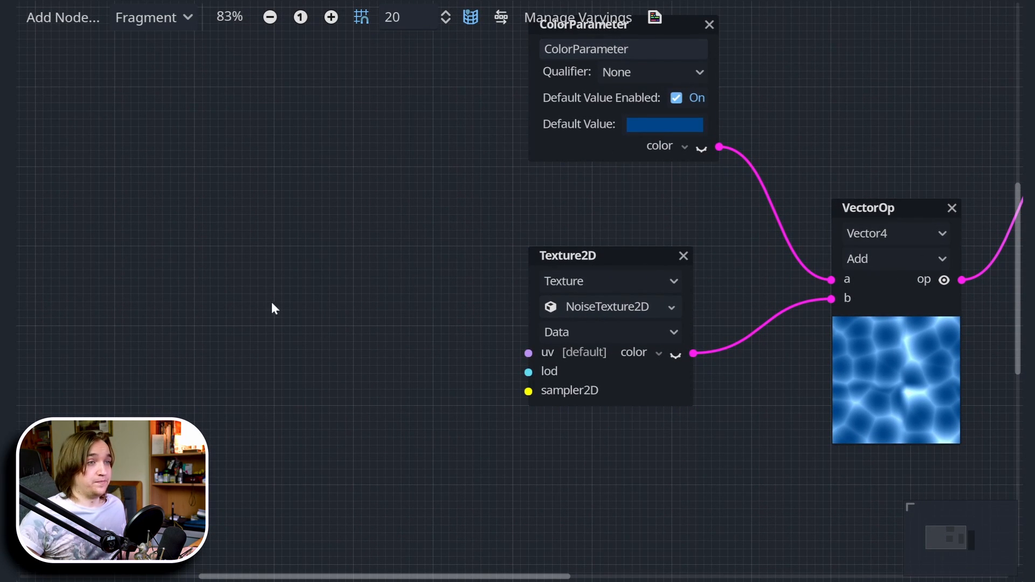
pyautogui.rightClick(247, 143)
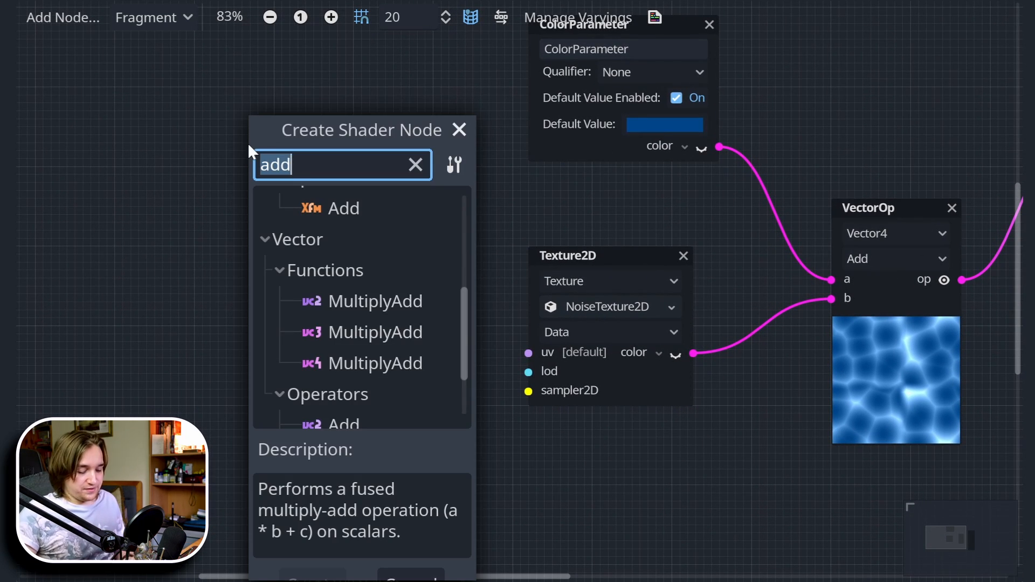
pyautogui.write('uvpann')
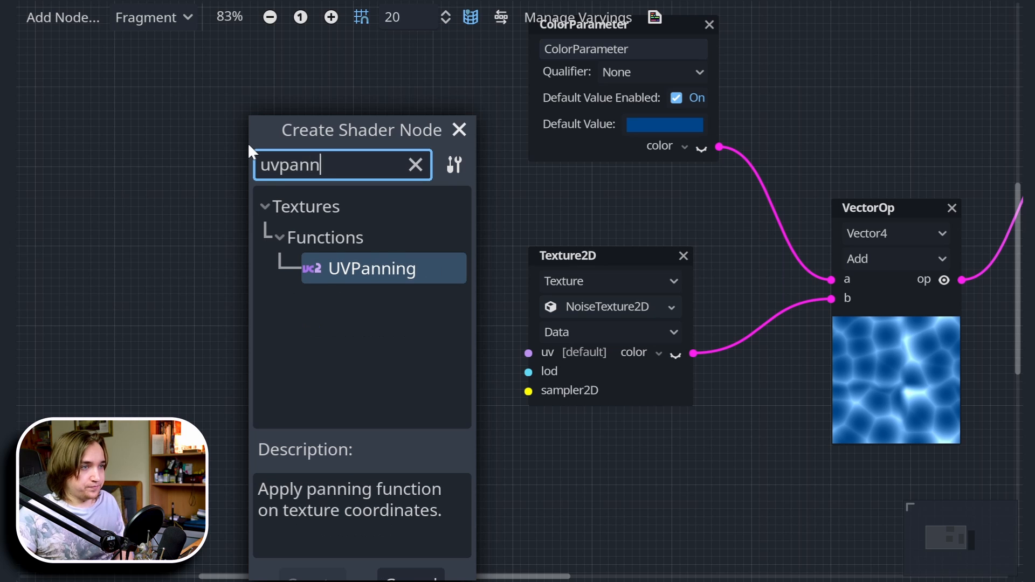
pyautogui.press('Return')
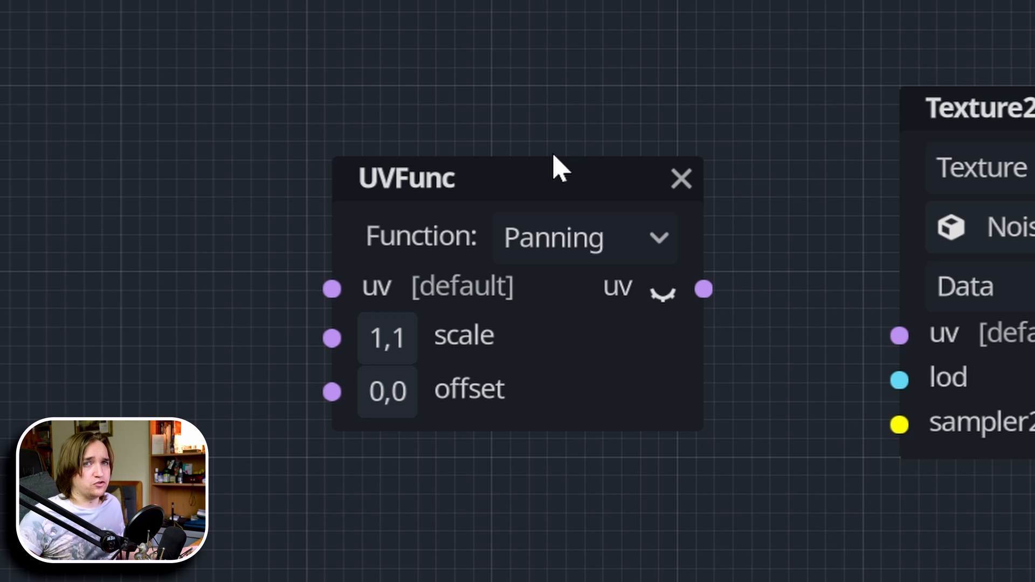
pyautogui.moveTo(496, 192); pyautogui.dragTo(438, 148)
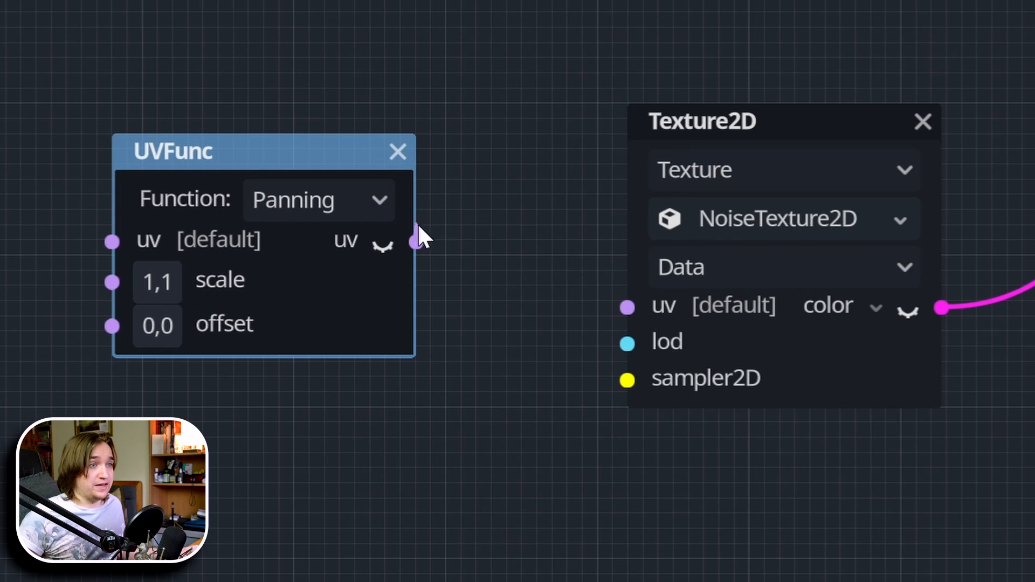
pyautogui.moveTo(433, 225); pyautogui.dragTo(624, 317)
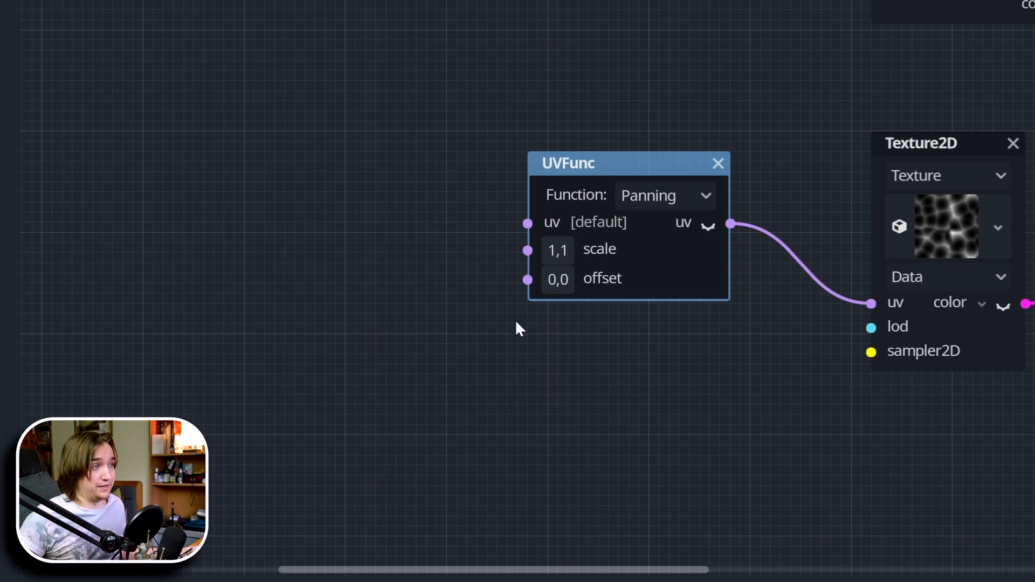
# - Add a Time input node before the UVFunc node and connect its output to the panning offset
pyautogui.click(310, 274)
pyautogui.rightClick(216, 273)
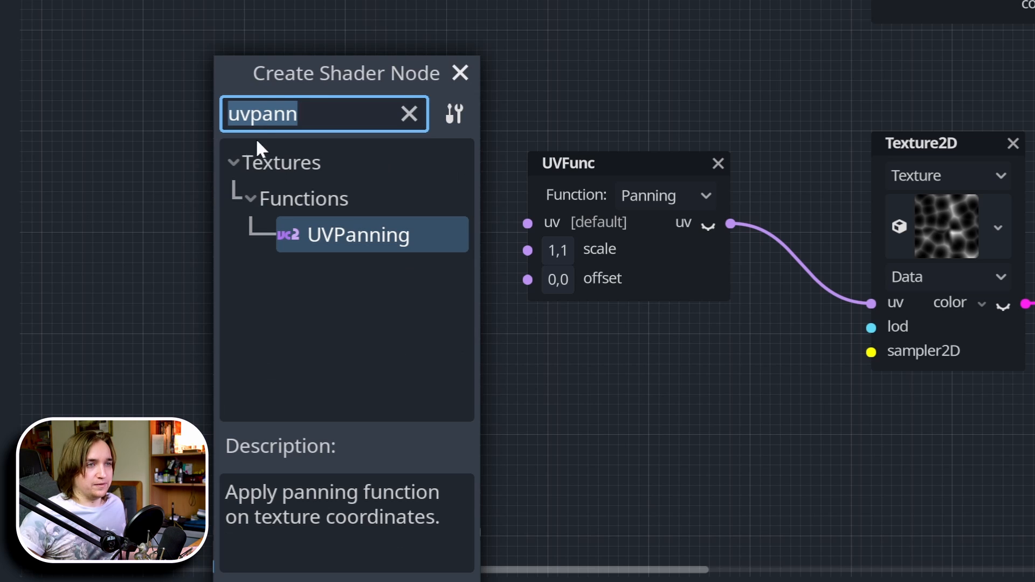
pyautogui.write('time')
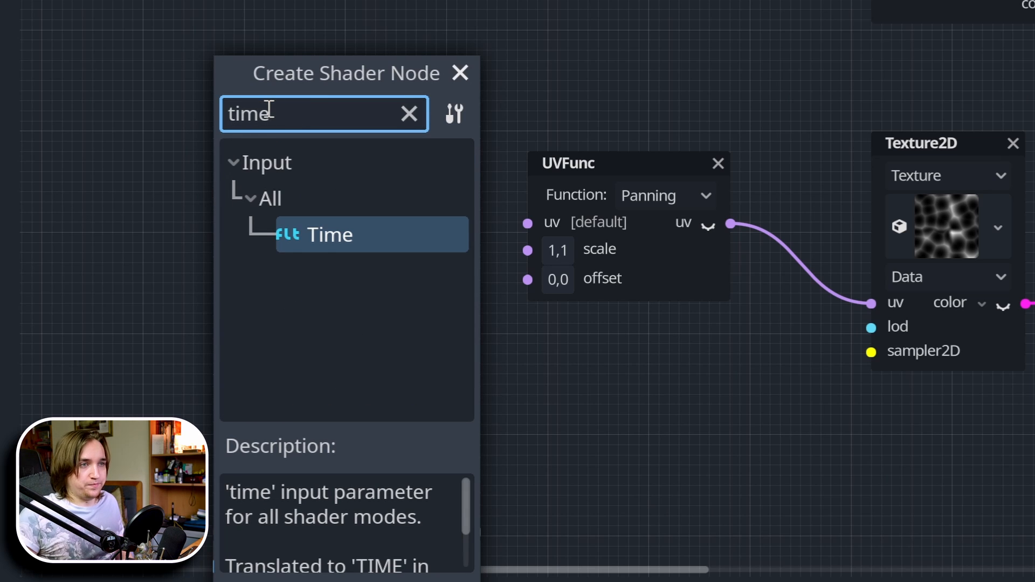
pyautogui.press('Return')
pyautogui.moveTo(266, 283); pyautogui.dragTo(142, 285)
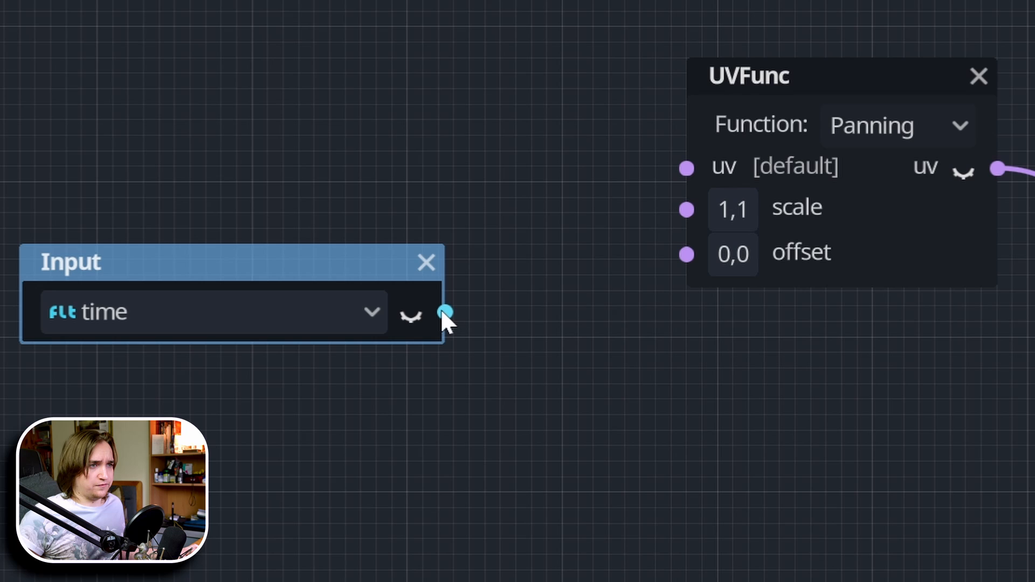
pyautogui.moveTo(444, 311); pyautogui.dragTo(704, 270)
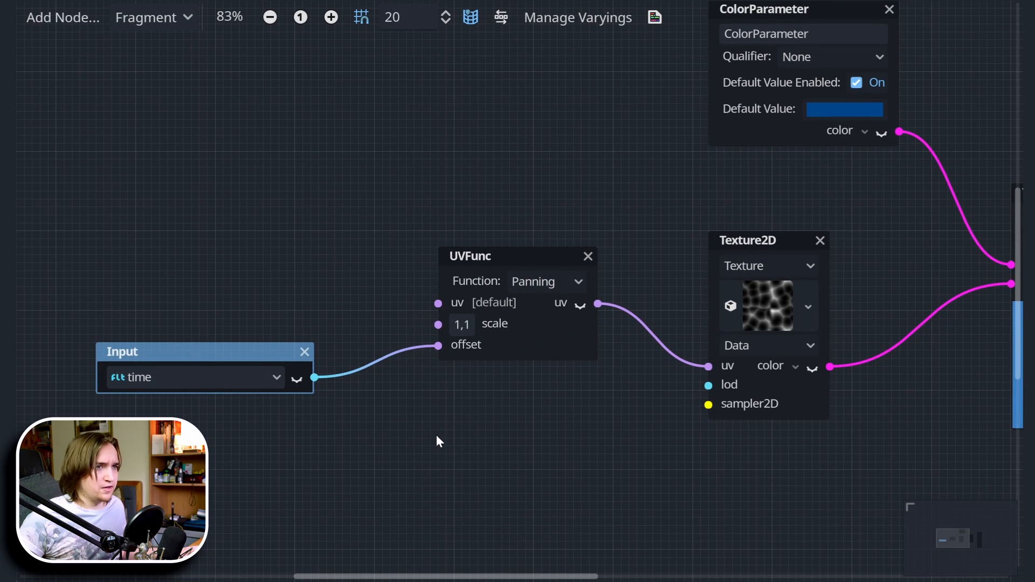
# - Set the UVFunc panning node's scale to 0.1 on x and 0.1 on y, and check the plane's motion
pyautogui.moveTo(496, 466); pyautogui.dragTo(468, 468, button='middle')
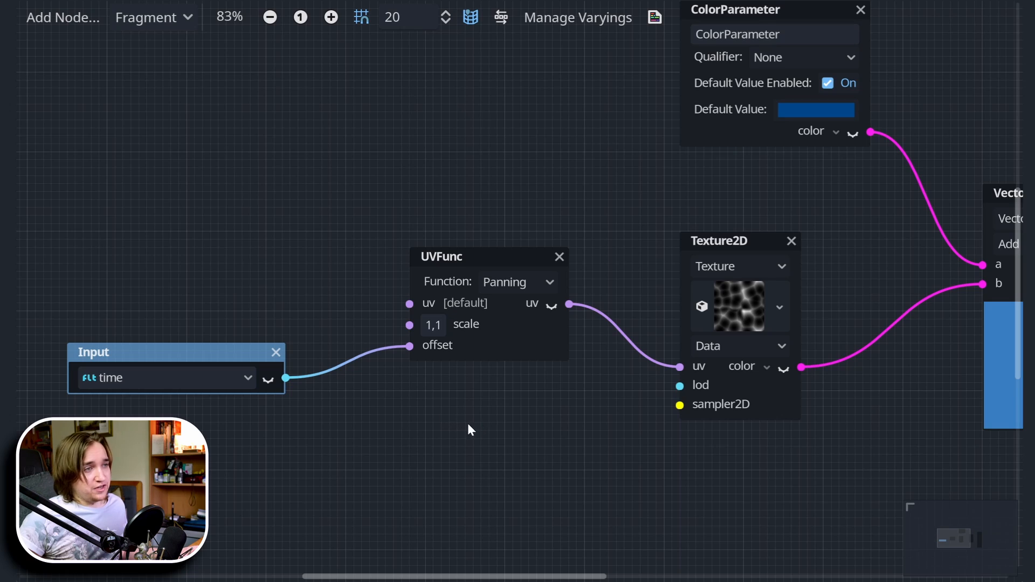
pyautogui.moveTo(564, 452); pyautogui.dragTo(546, 458, button='middle')
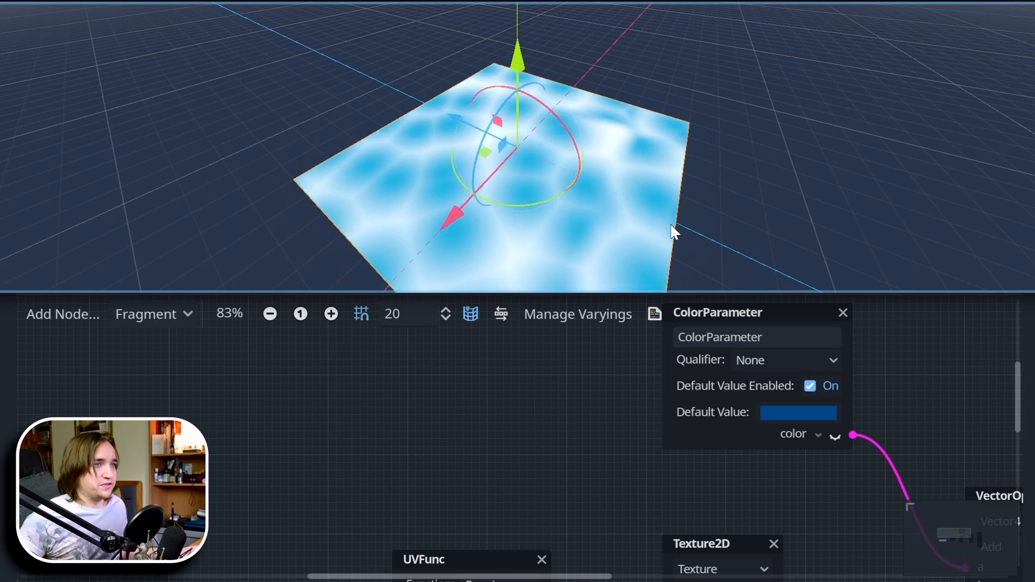
pyautogui.moveTo(672, 230); pyautogui.dragTo(525, 143, button='middle')
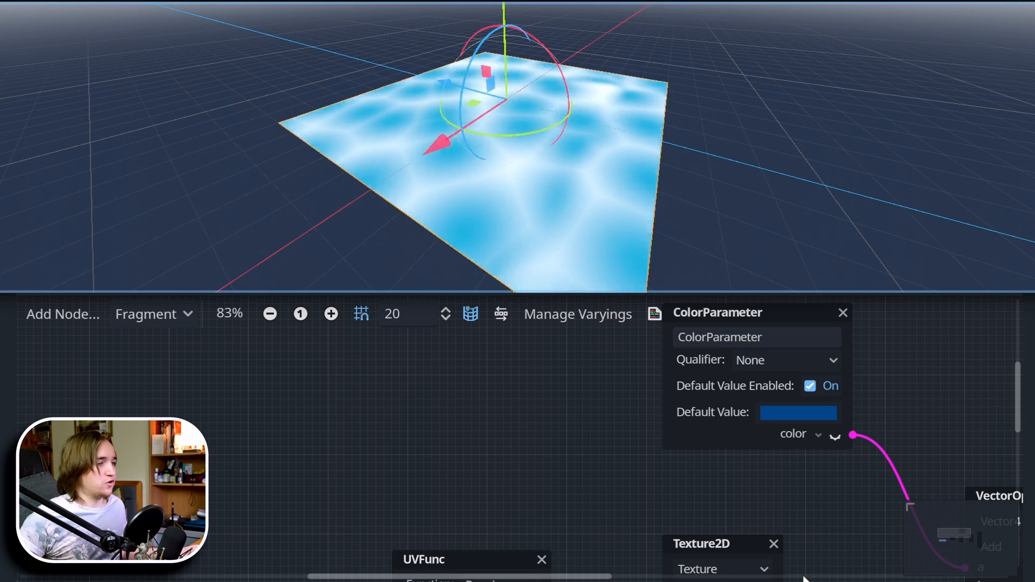
pyautogui.moveTo(540, 509); pyautogui.dragTo(551, 332, button='middle')
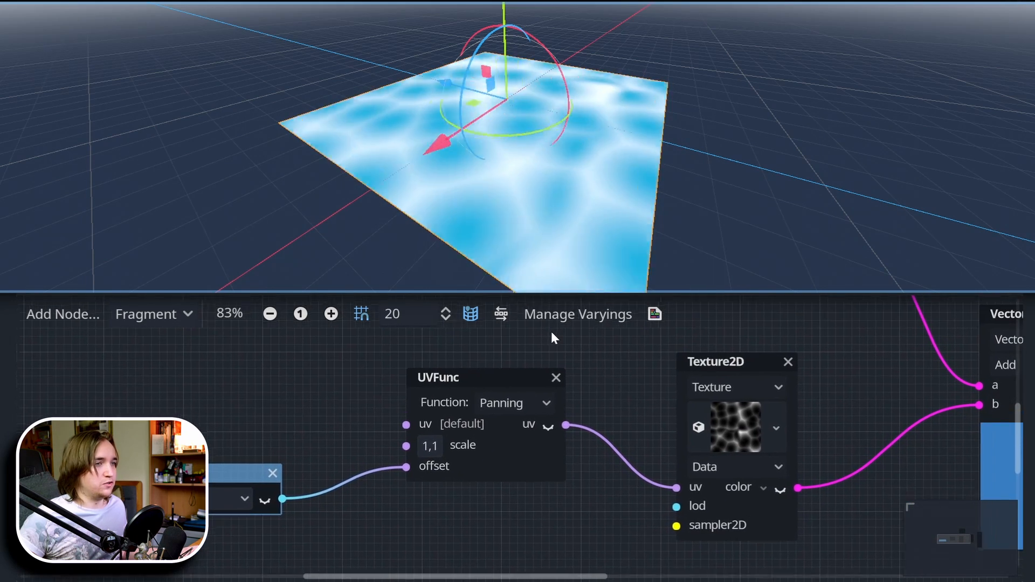
pyautogui.click(427, 440)
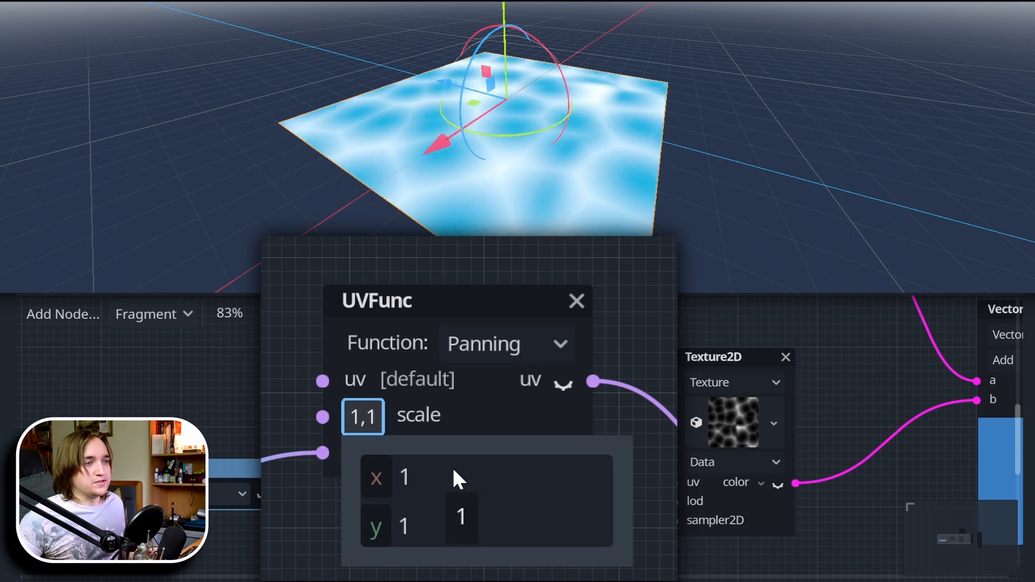
pyautogui.click(476, 464)
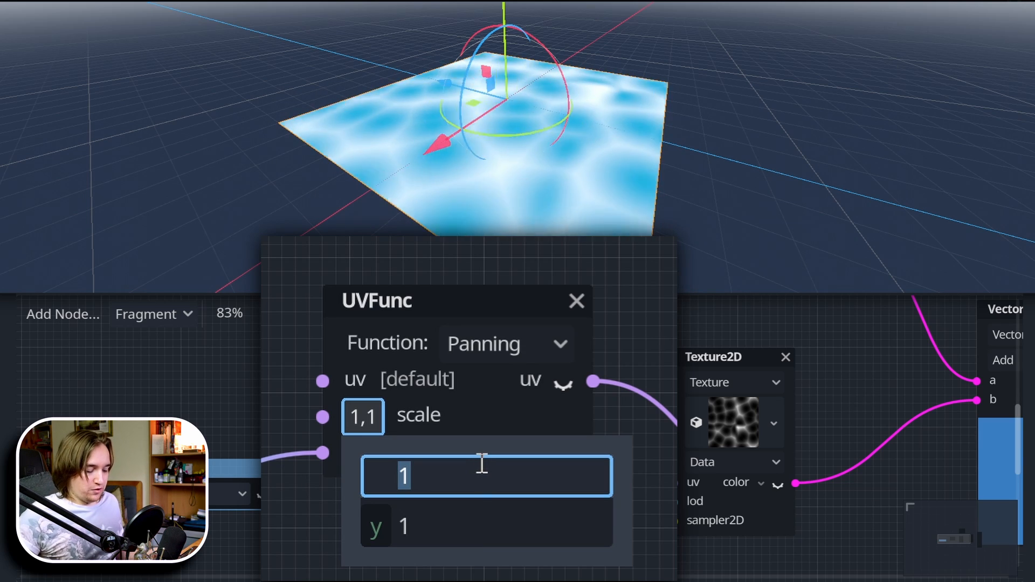
pyautogui.press('BackSpace')
pyautogui.write('0.1')
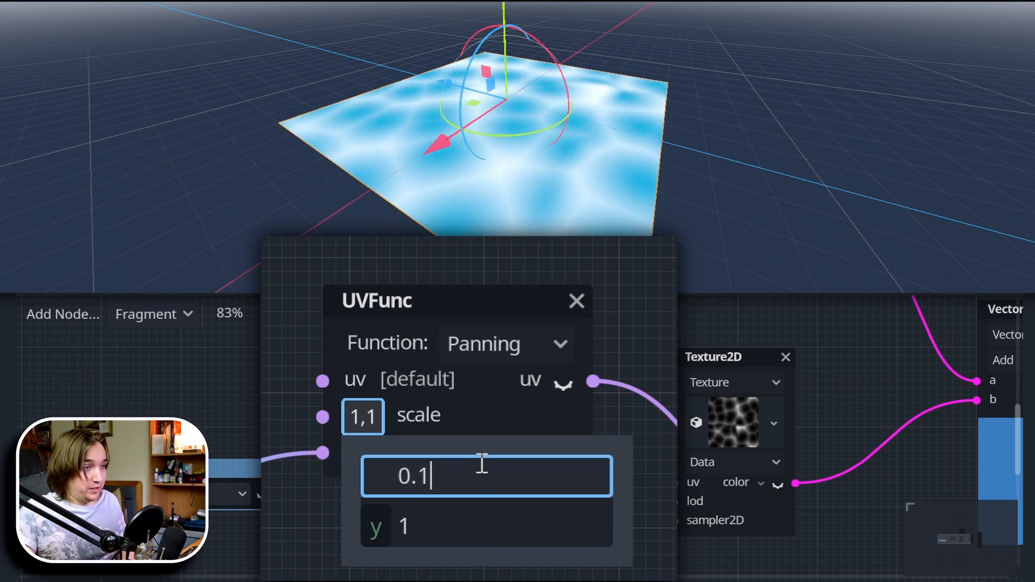
pyautogui.press('Tab')
pyautogui.write('0.1')
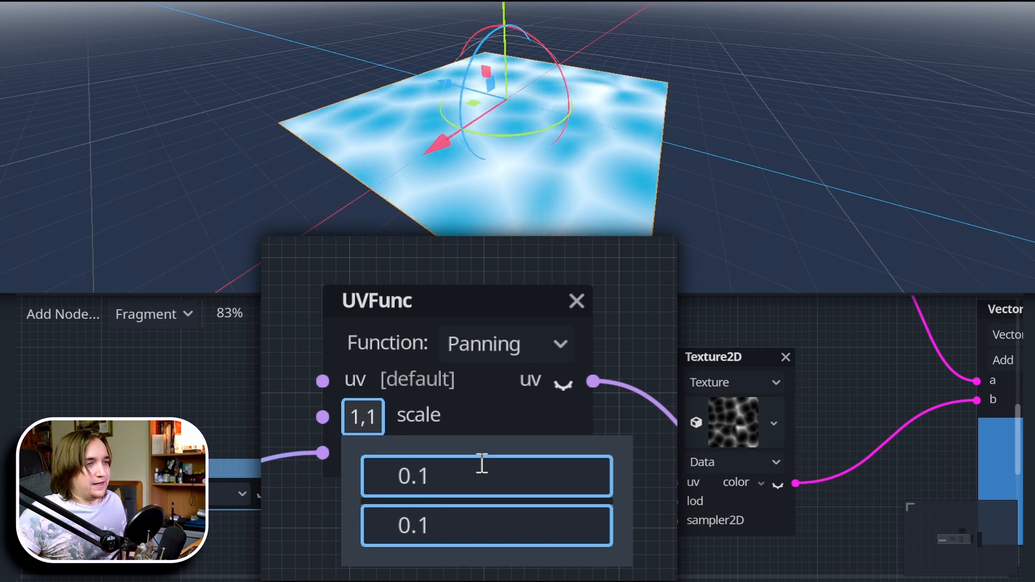
pyautogui.press('Return')
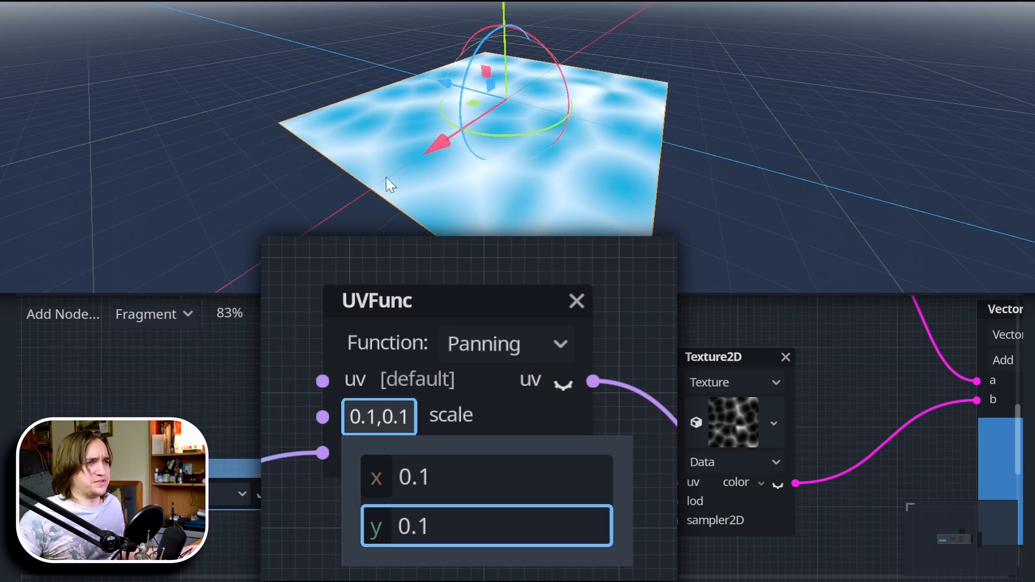
pyautogui.click(771, 194)
pyautogui.moveTo(770, 189); pyautogui.dragTo(548, 261, button='middle')
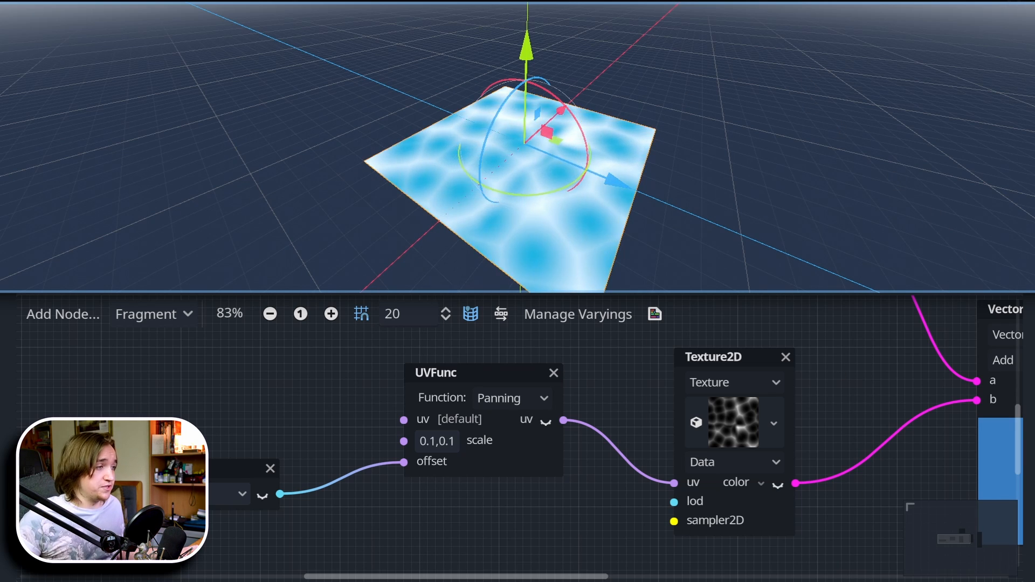
# - Copy the time Input, UVFunc and Texture2D nodes together and paste the duplicates below the originals
pyautogui.hotkey('shift', 'F12')
pyautogui.scroll(-2, 447, 283)
pyautogui.moveTo(447, 286); pyautogui.dragTo(452, 364, button='middle')
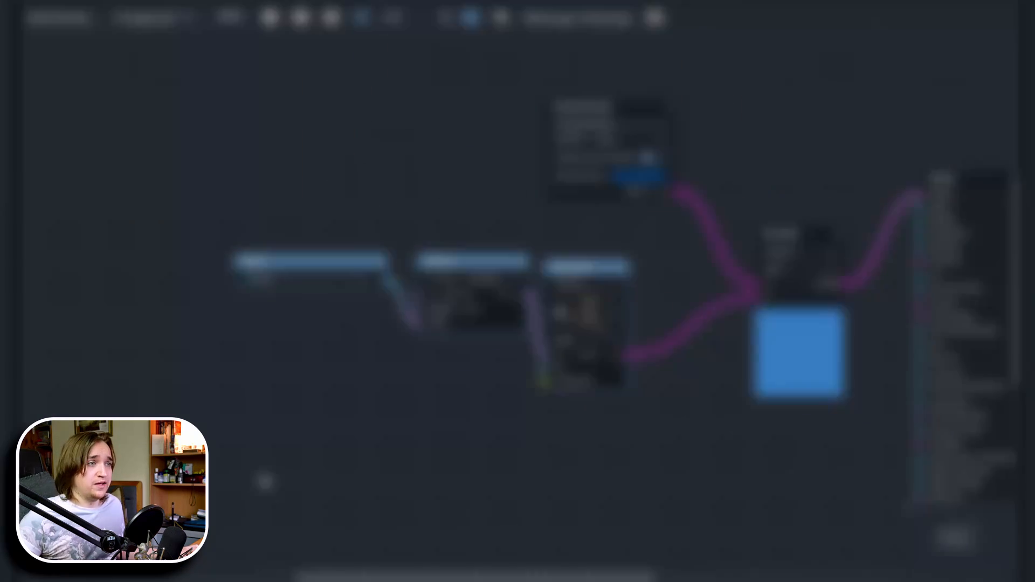
pyautogui.moveTo(260, 492); pyautogui.dragTo(769, 222)
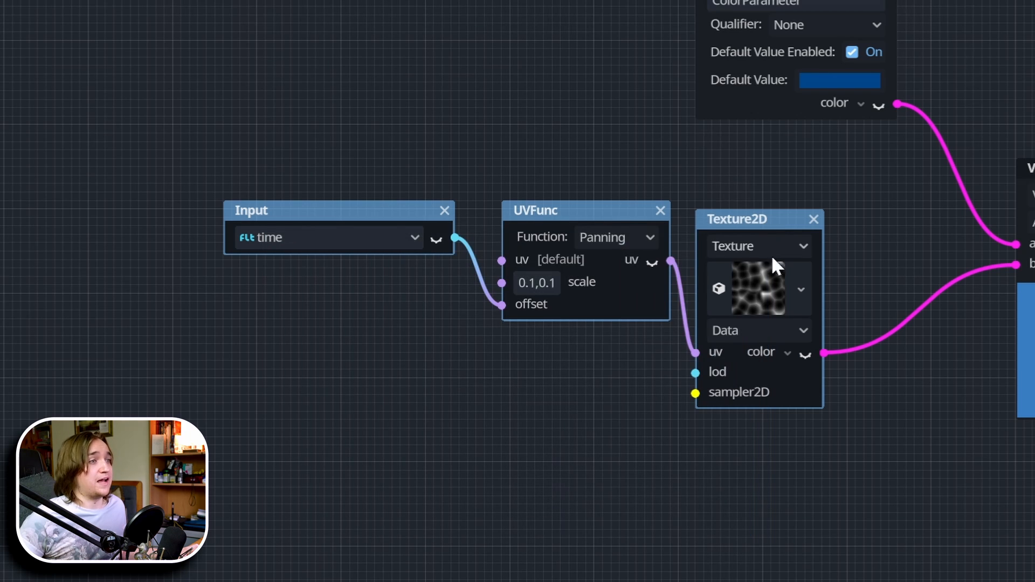
pyautogui.rightClick(745, 223)
pyautogui.click(790, 337)
pyautogui.click(546, 478)
pyautogui.rightClick(423, 369)
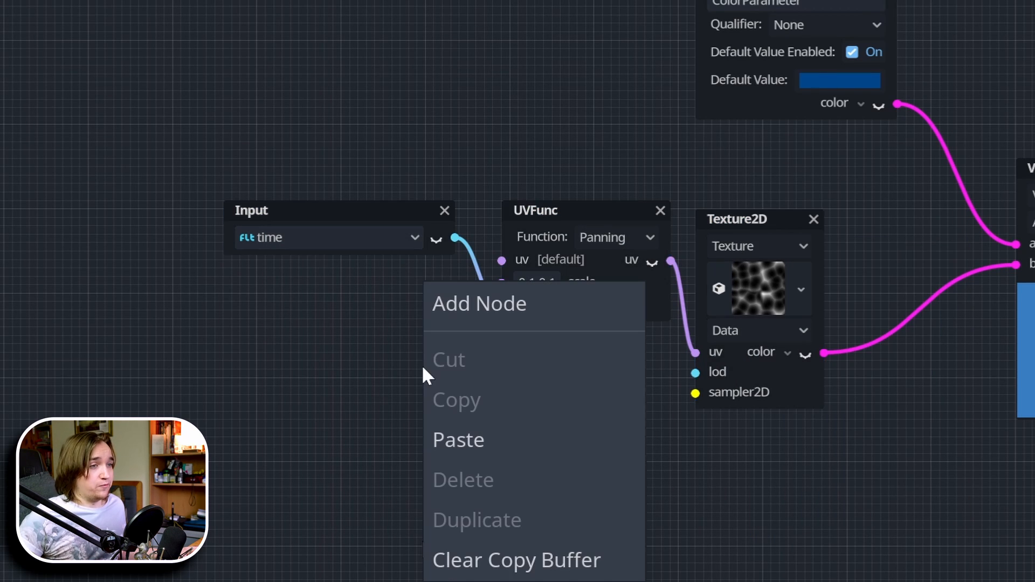
pyautogui.click(460, 439)
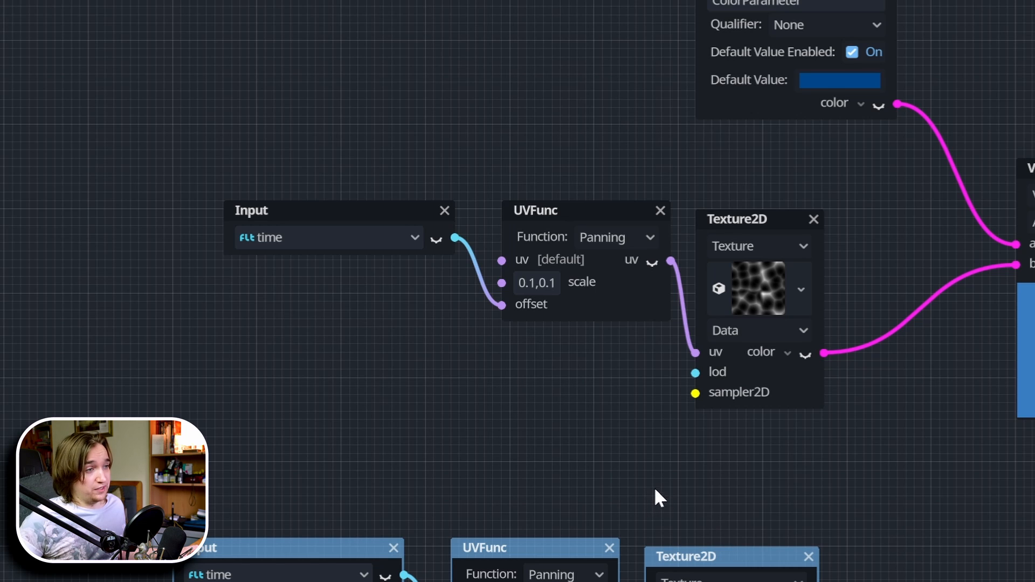
pyautogui.moveTo(654, 487); pyautogui.dragTo(708, 331, button='middle')
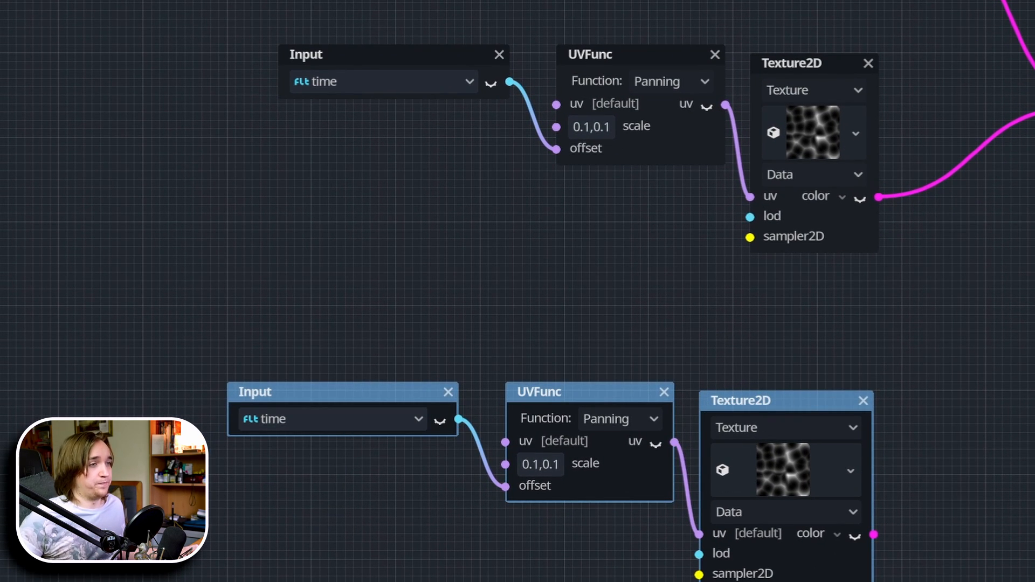
pyautogui.moveTo(762, 400); pyautogui.dragTo(779, 351)
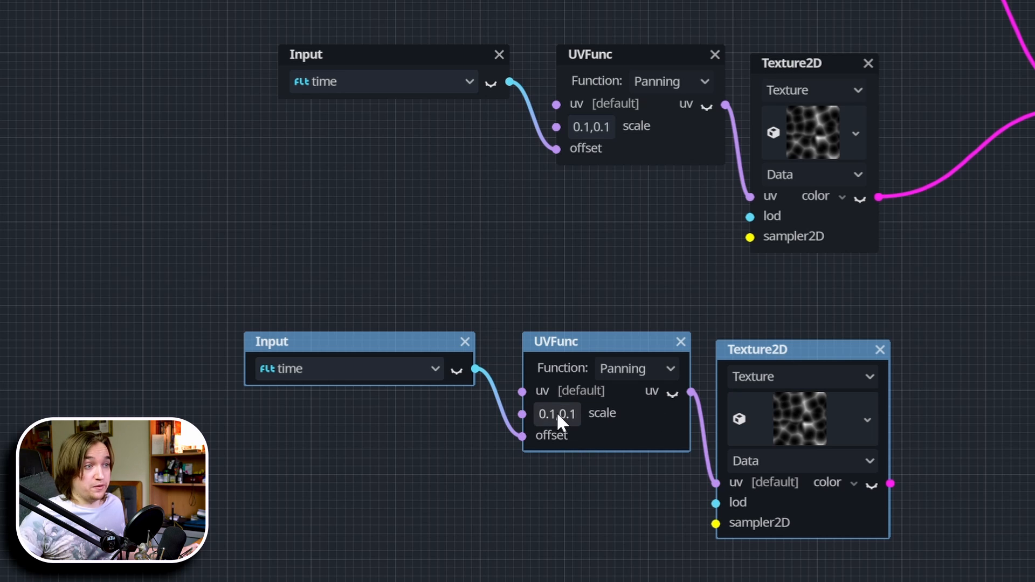
# - Set the duplicated UVFunc node's scale to -0.1 on x and -0.1 on y
pyautogui.click(556, 461)
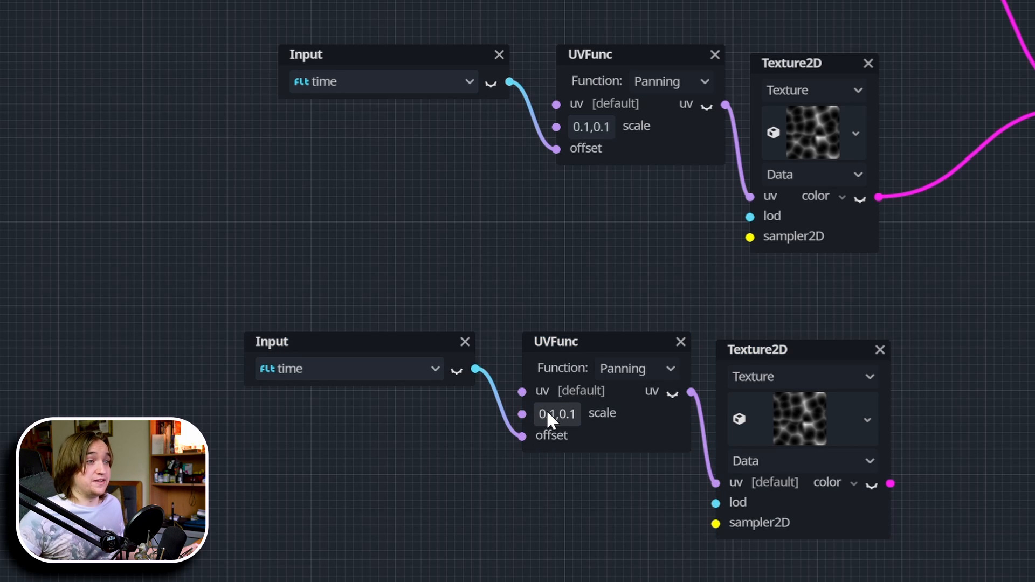
pyautogui.click(548, 419)
pyautogui.click(595, 463)
pyautogui.click(581, 464)
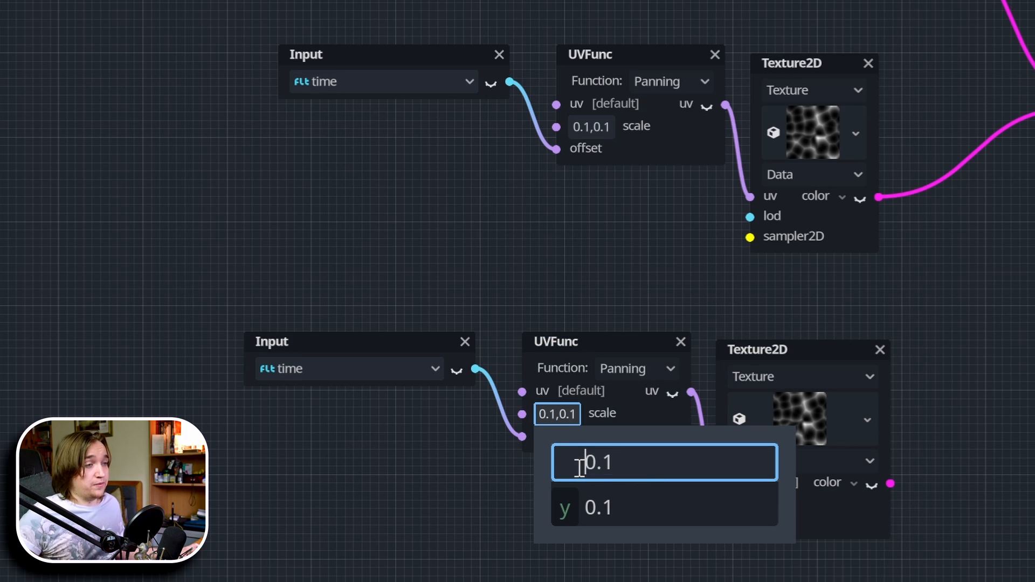
pyautogui.write('-')
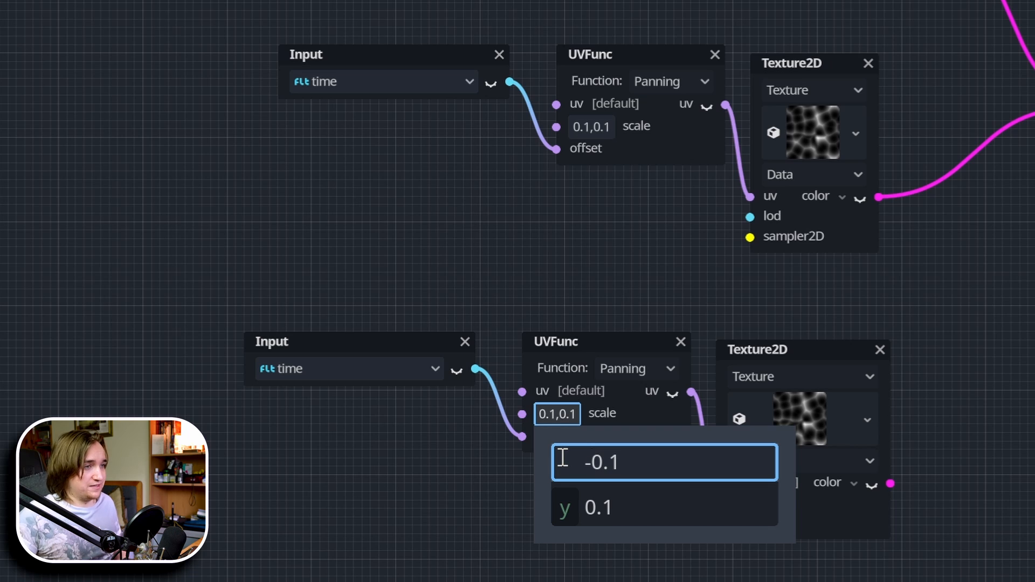
pyautogui.press('Tab')
pyautogui.press('Home')
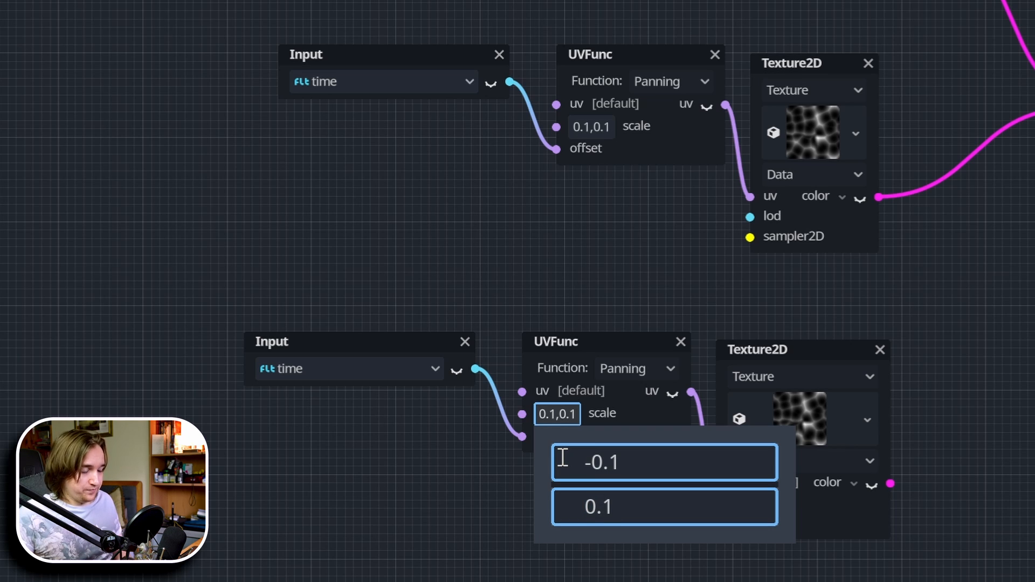
pyautogui.write('-')
pyautogui.press('Return')
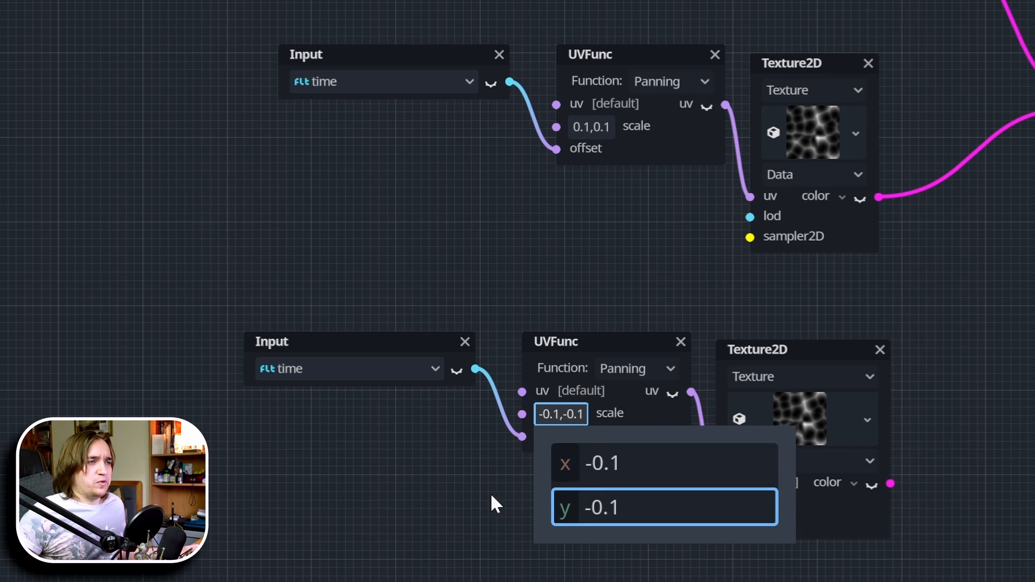
pyautogui.click(366, 449)
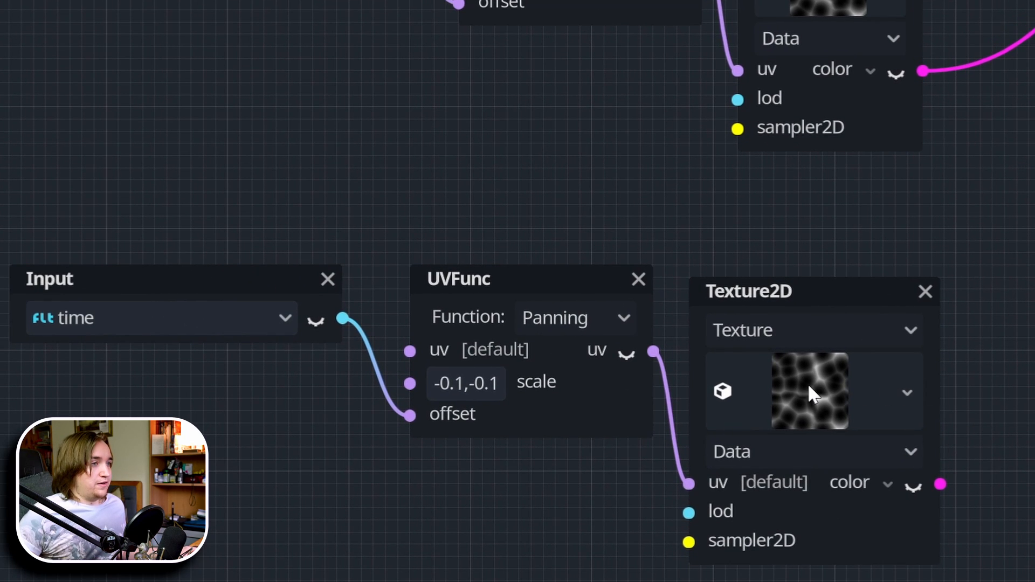
# - Make the duplicated Texture2D node's noise texture unique recursively, and bring back the 3D view and side docks
pyautogui.click(911, 391)
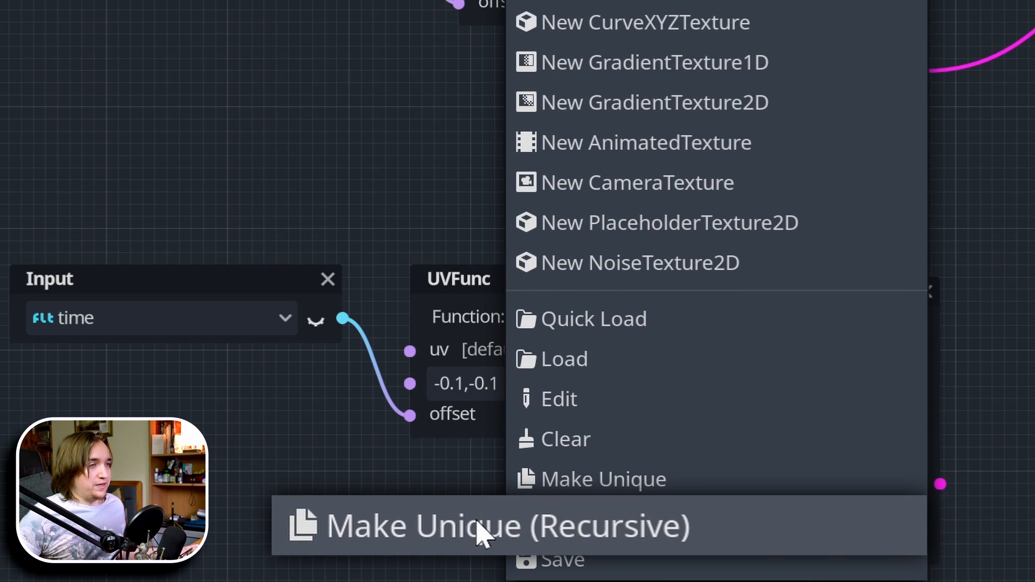
pyautogui.click(478, 523)
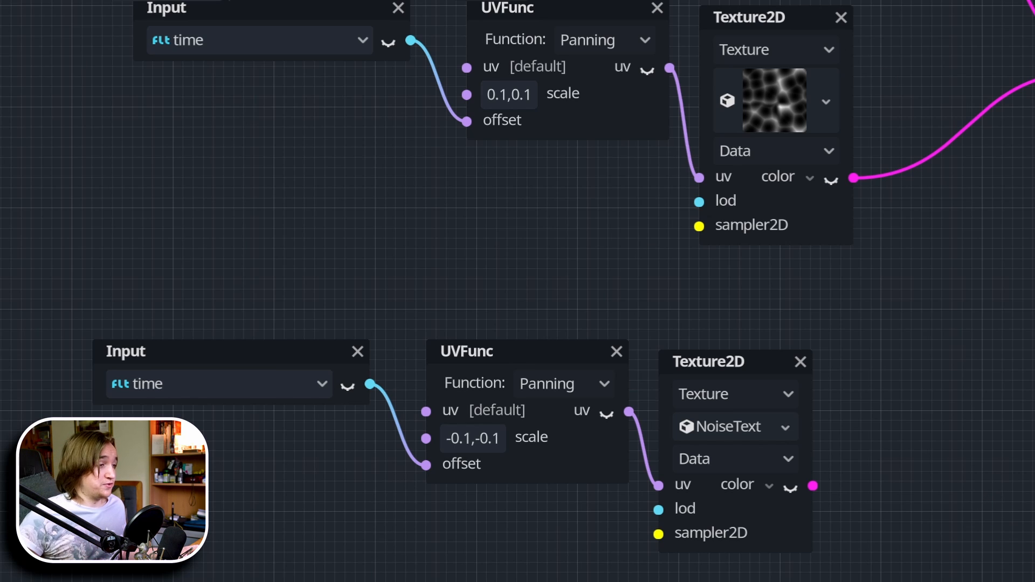
pyautogui.click(1016, 555)
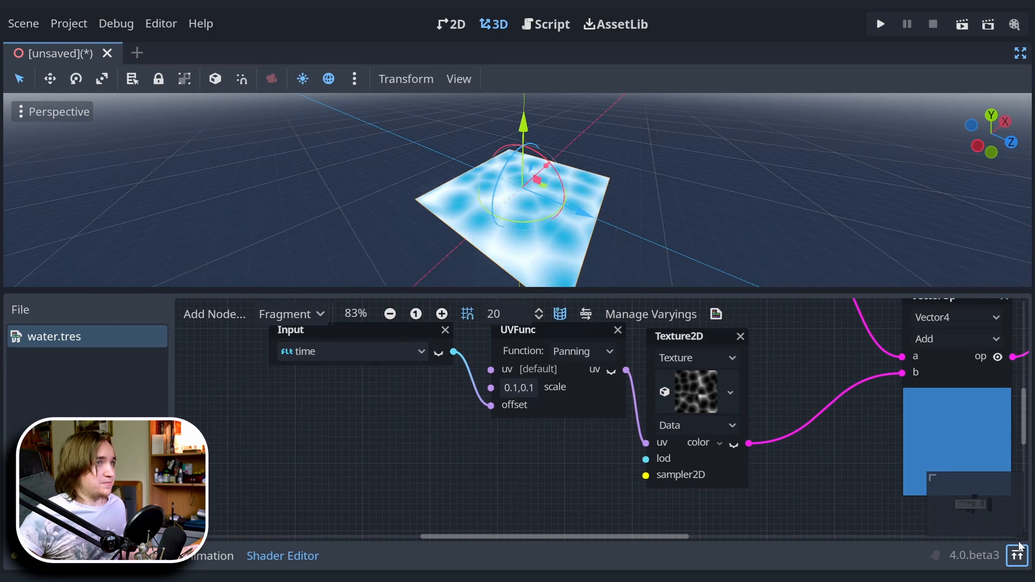
pyautogui.click(1019, 55)
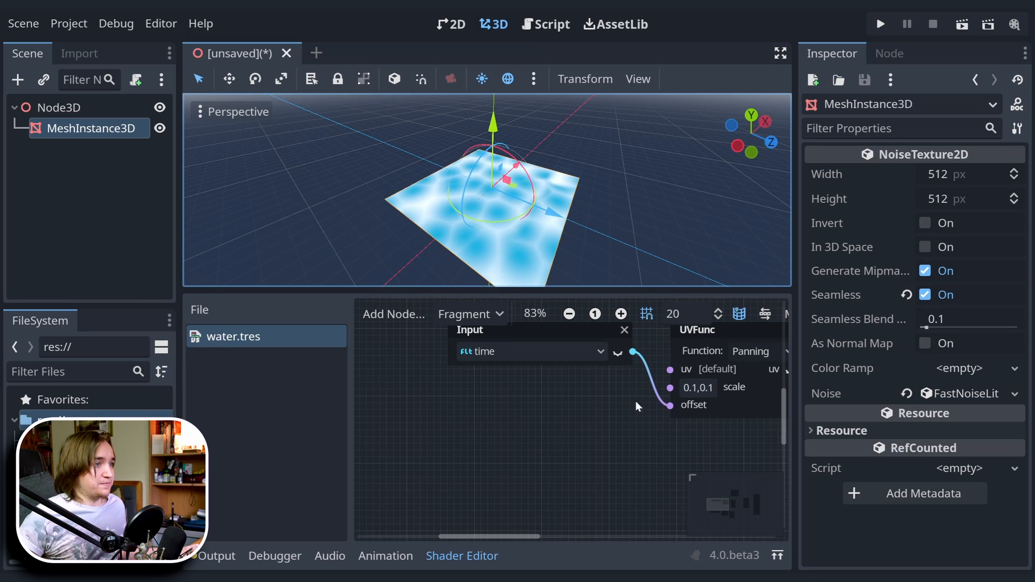
# - Open the duplicated Texture2D's noise texture and set its FastNoiseLite seed to 3
pyautogui.scroll(-2, 537, 438)
pyautogui.moveTo(537, 438); pyautogui.dragTo(564, 354, button='middle')
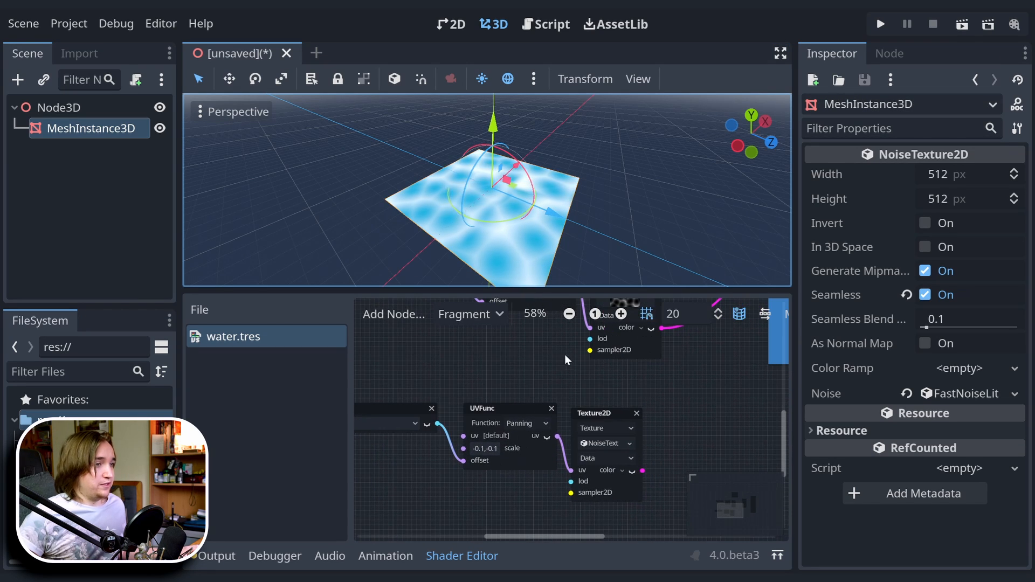
pyautogui.click(602, 444)
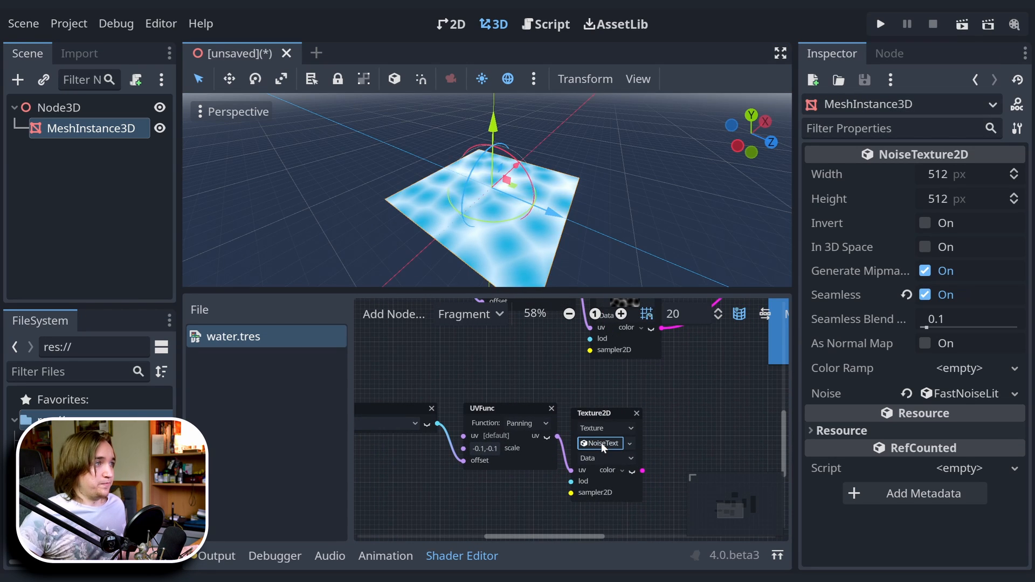
pyautogui.click(958, 402)
pyautogui.scroll(-5, 868, 404)
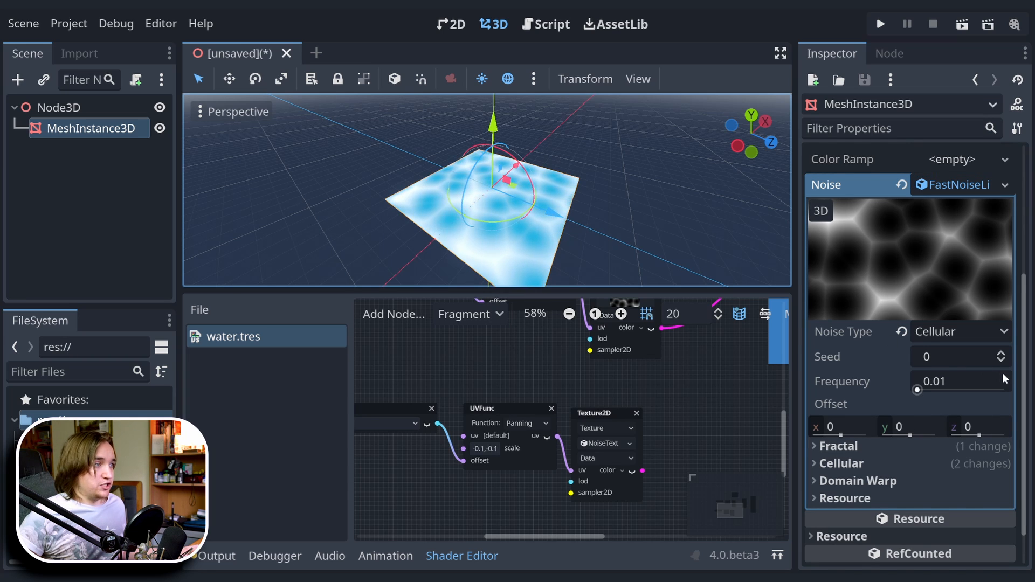
pyautogui.click(1001, 354)
pyautogui.click(1001, 353)
pyautogui.click(1001, 353)
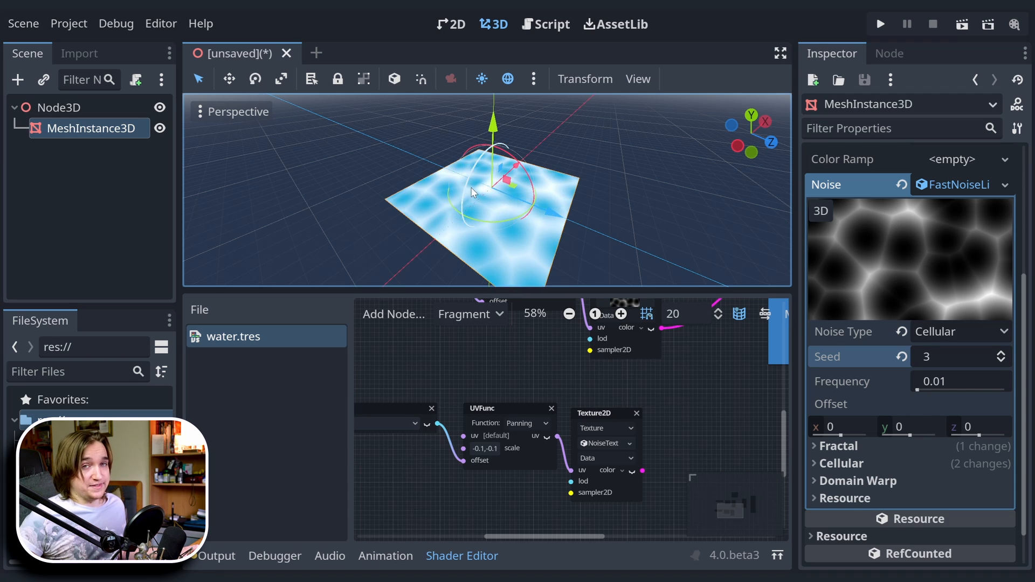
pyautogui.keyDown('ctrl'); pyautogui.scroll(-1, 706, 418); pyautogui.keyUp('ctrl')
pyautogui.moveTo(706, 419); pyautogui.dragTo(635, 421, button='middle')
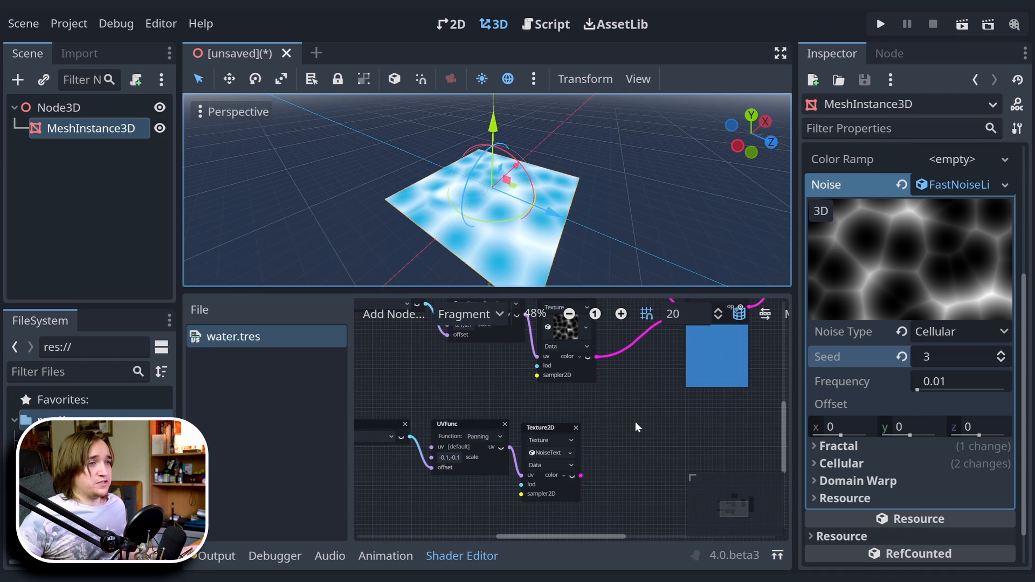
# - Add a Vector4 Multiply node fed by the first Texture2D's color in a and the duplicated Texture2D's color in b
pyautogui.click(780, 55)
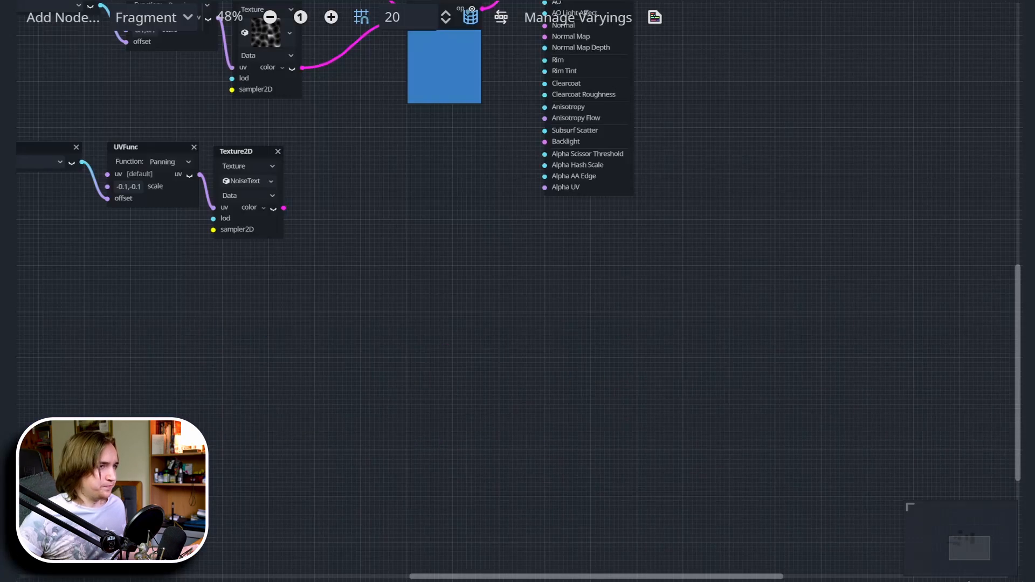
pyautogui.moveTo(490, 359); pyautogui.dragTo(654, 455, button='middle')
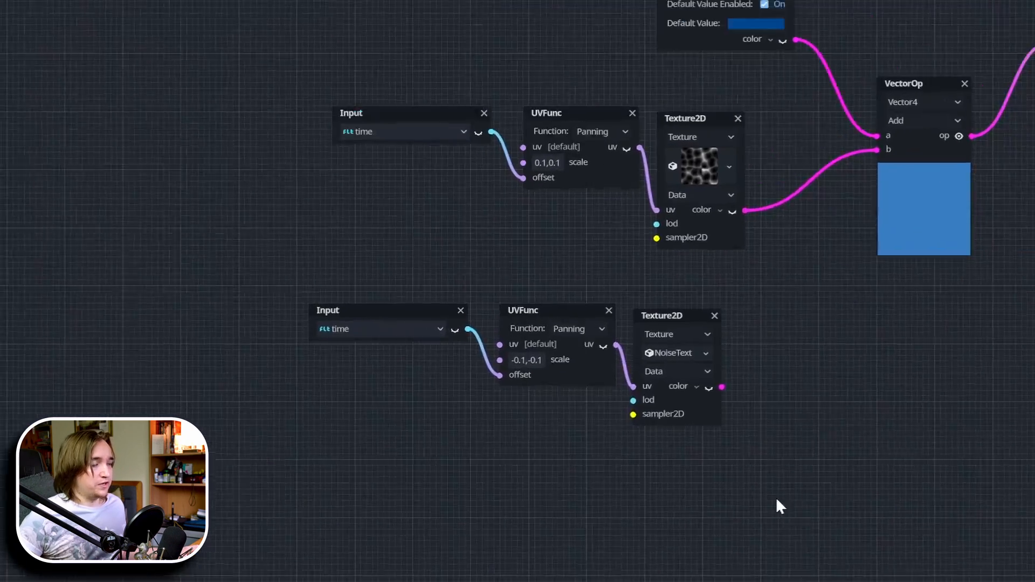
pyautogui.moveTo(117, 375); pyautogui.dragTo(412, 87)
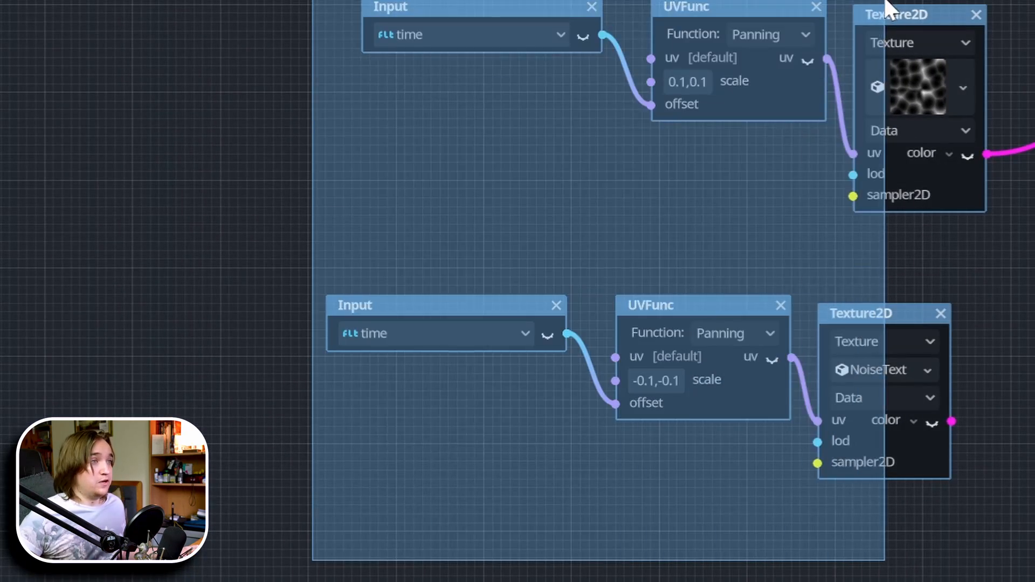
pyautogui.moveTo(888, 8); pyautogui.dragTo(577, 27)
pyautogui.click(938, 406)
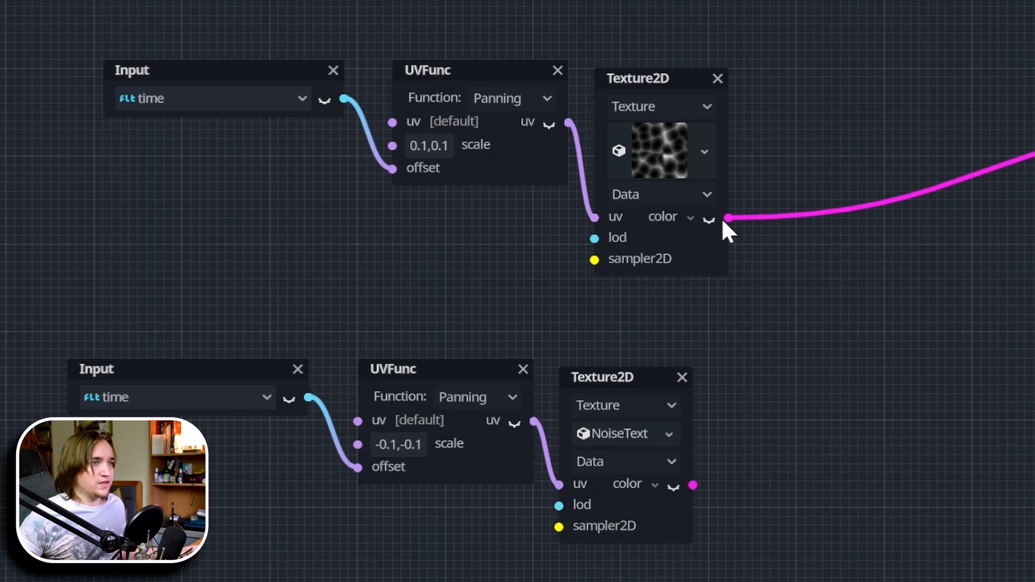
pyautogui.moveTo(727, 215); pyautogui.dragTo(910, 351)
pyautogui.write('multip')
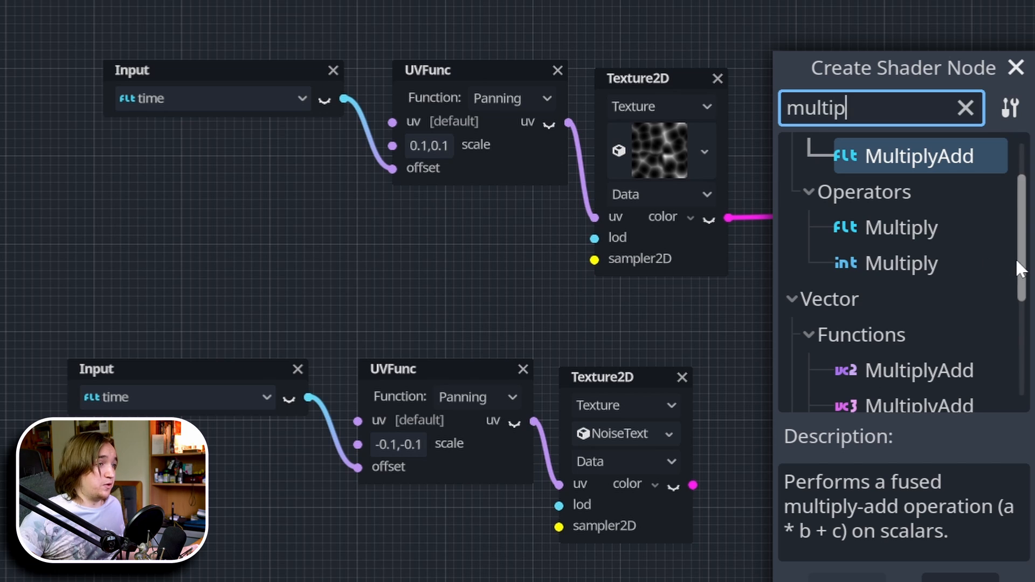
pyautogui.moveTo(1015, 258); pyautogui.dragTo(1016, 364)
pyautogui.doubleClick(887, 367)
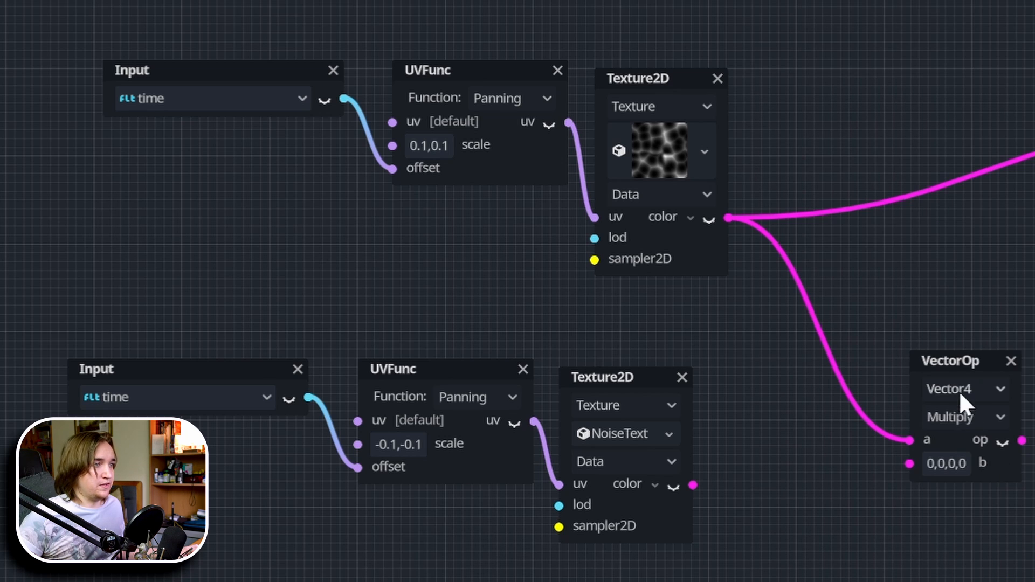
pyautogui.moveTo(951, 370); pyautogui.dragTo(889, 259)
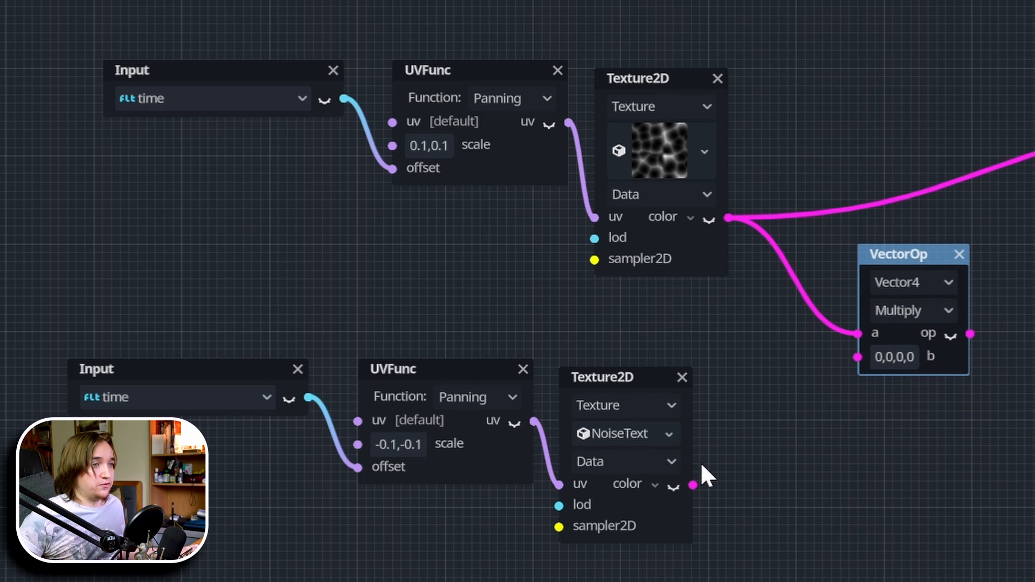
pyautogui.moveTo(693, 484); pyautogui.dragTo(846, 360)
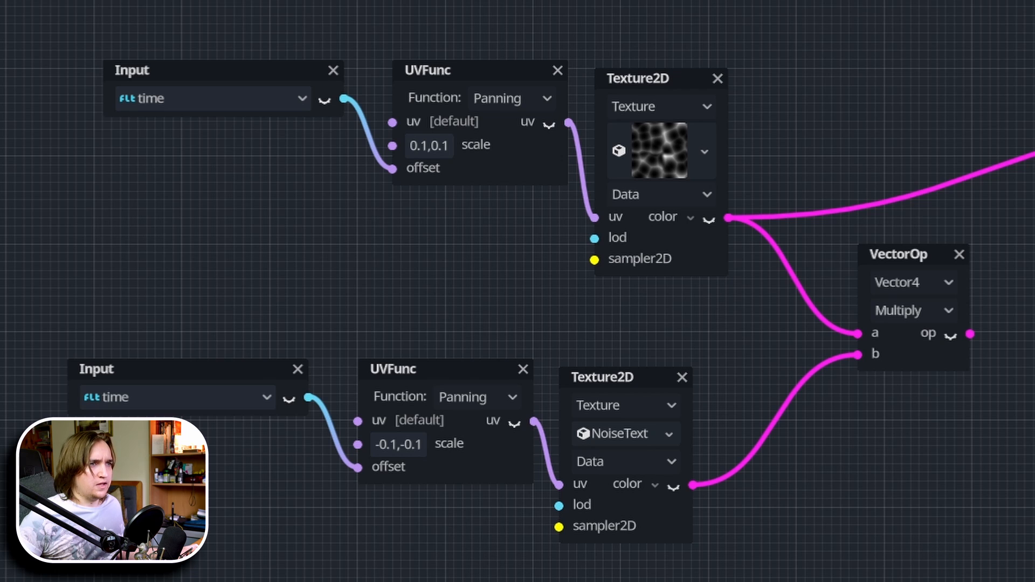
# - Add a Vector4 Pow node connected to the Multiply node's output
pyautogui.moveTo(86, 581); pyautogui.dragTo(901, 73)
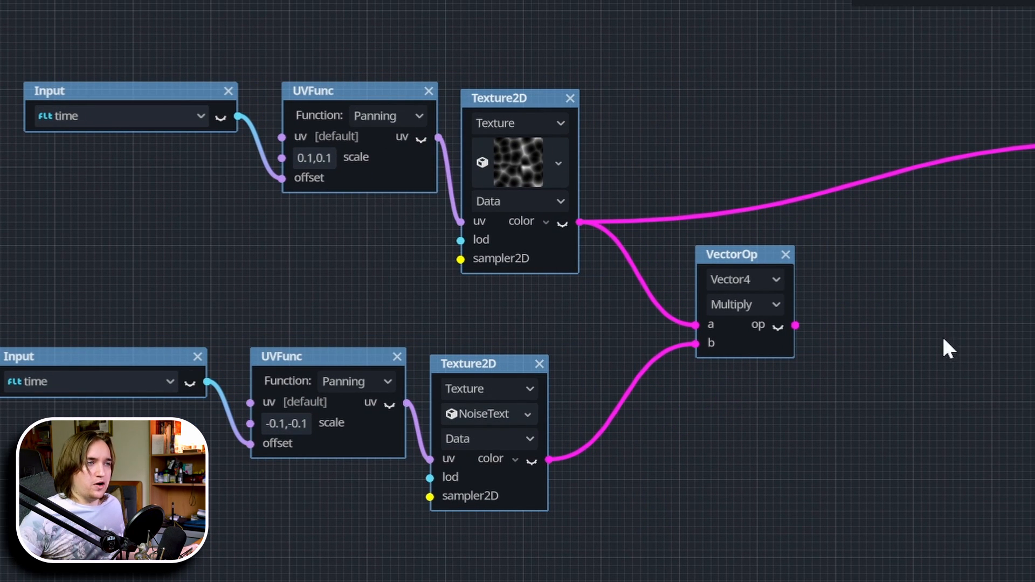
pyautogui.click(898, 358)
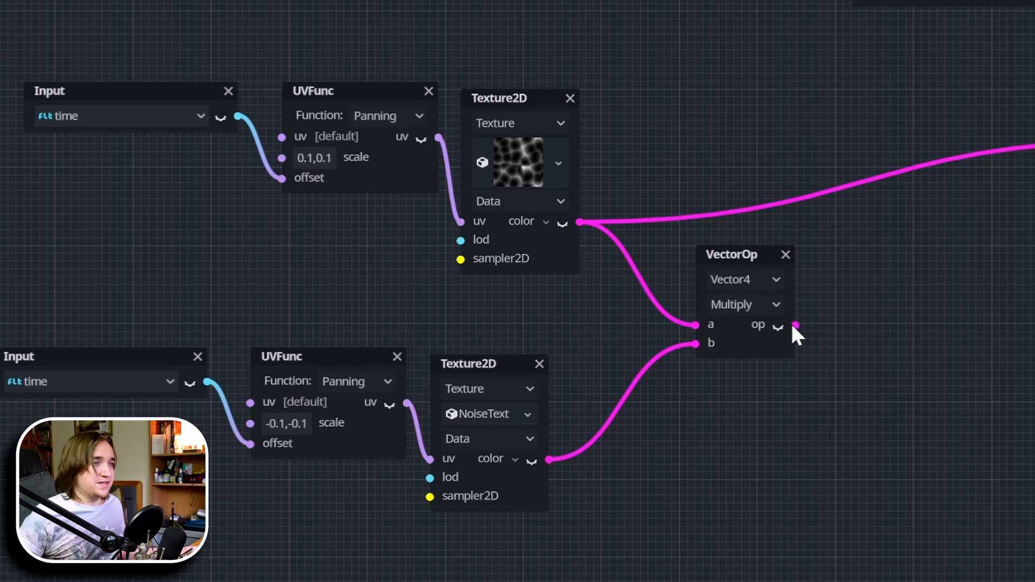
pyautogui.moveTo(795, 324); pyautogui.dragTo(896, 324)
pyautogui.write('p')
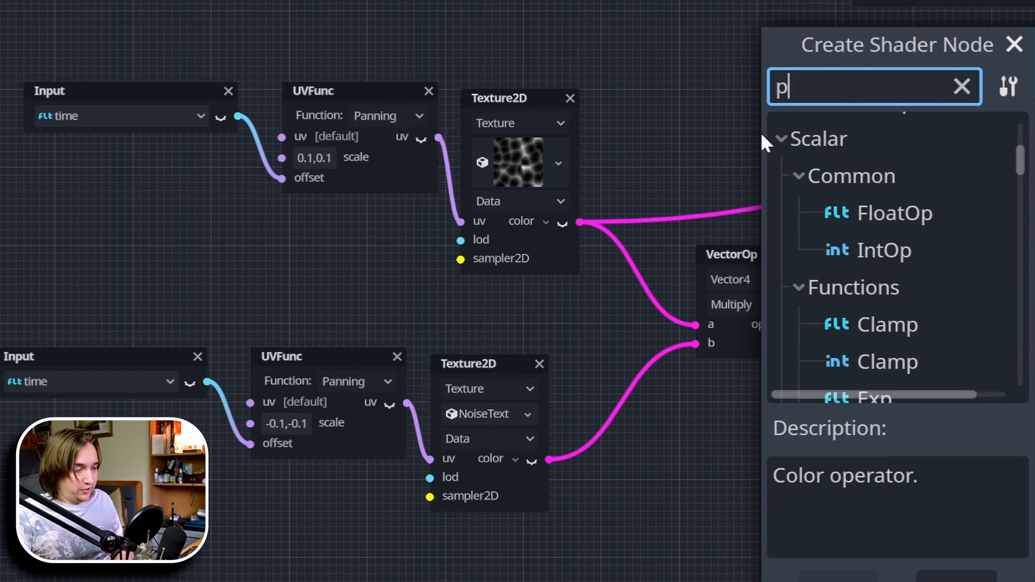
pyautogui.write('ow')
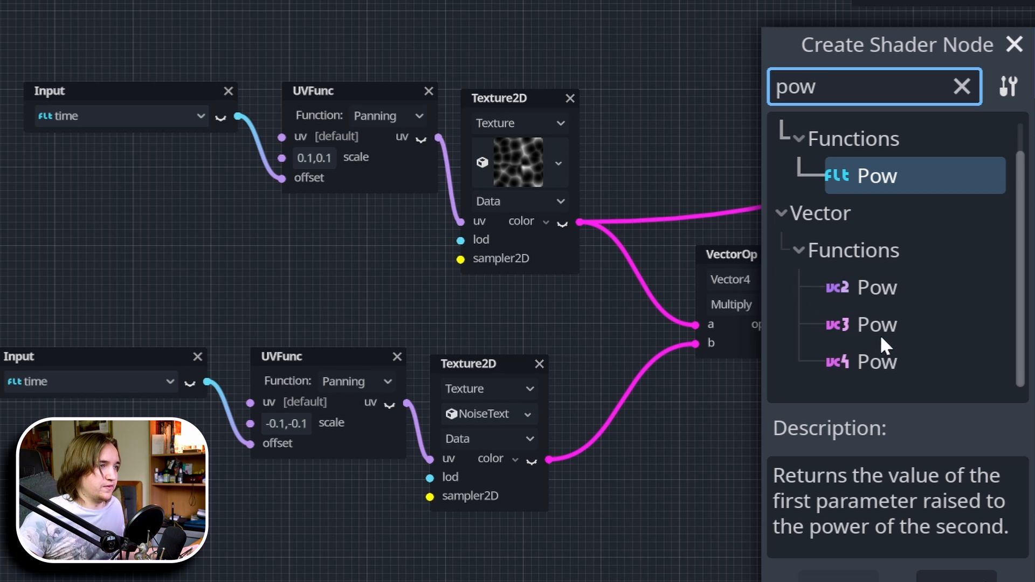
pyautogui.doubleClick(895, 360)
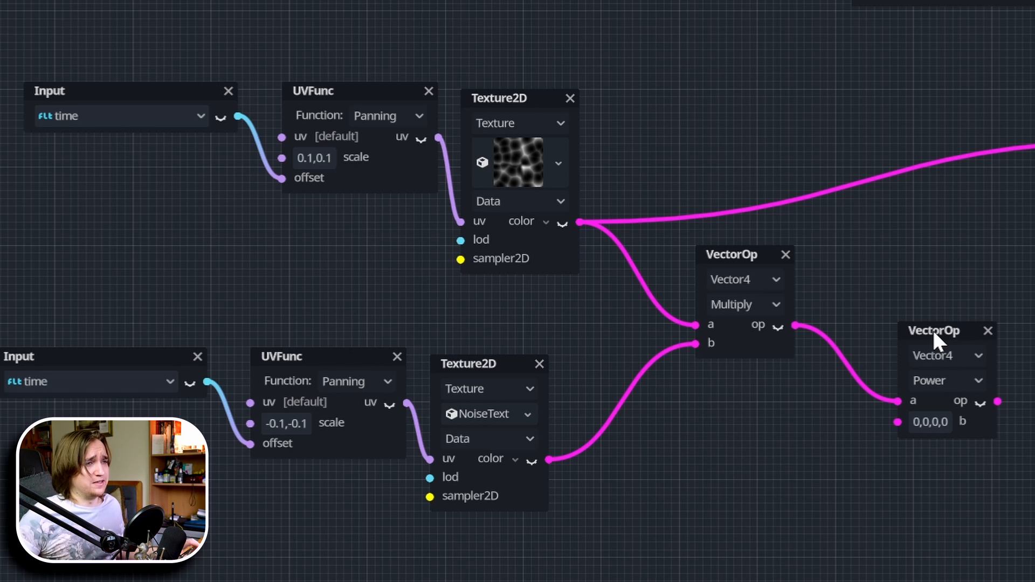
# - Set the Power node's b vector to 1.25 on x, y, z and w
pyautogui.click(928, 422)
pyautogui.click(603, 470)
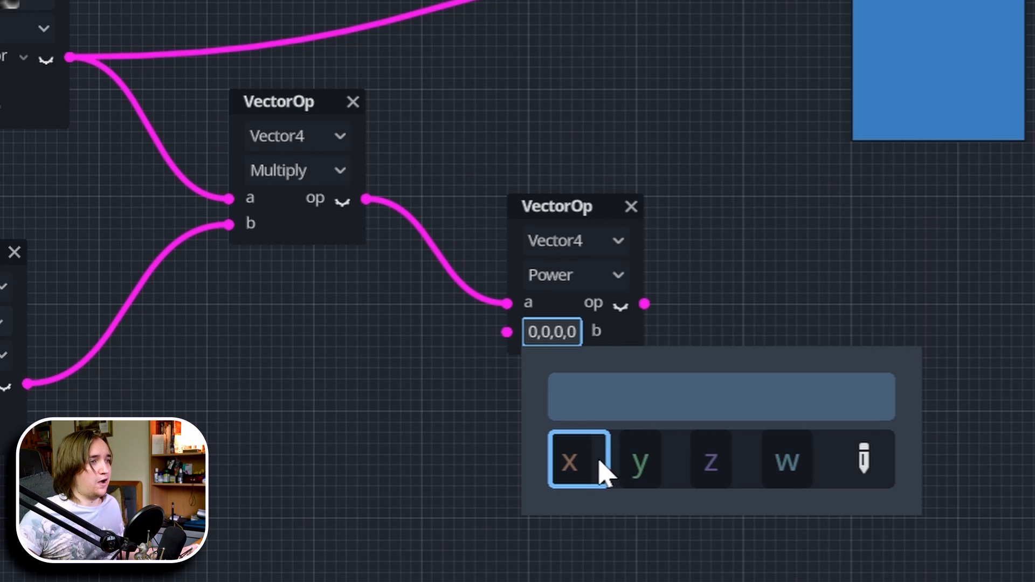
pyautogui.click(603, 470)
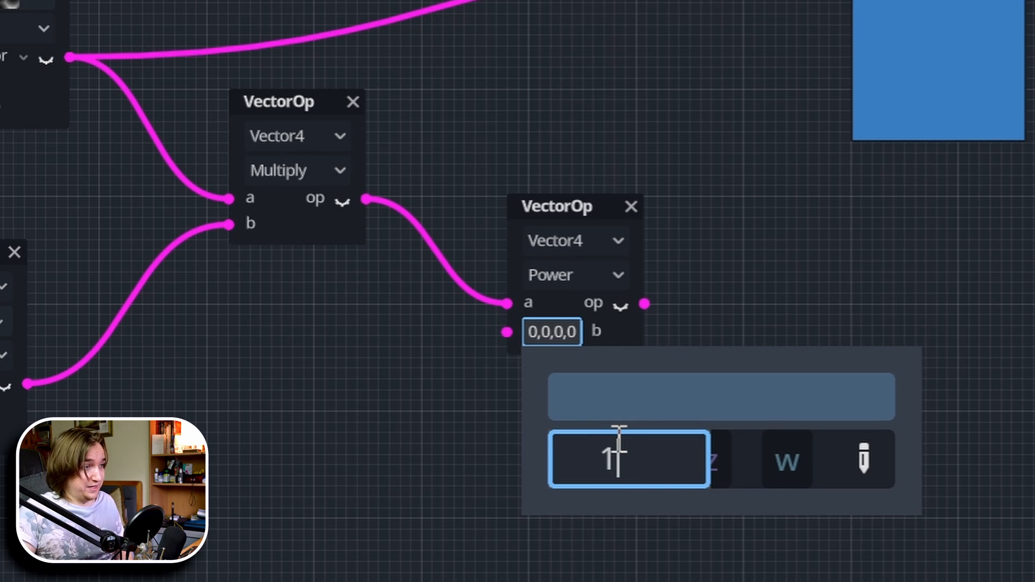
pyautogui.press('Tab')
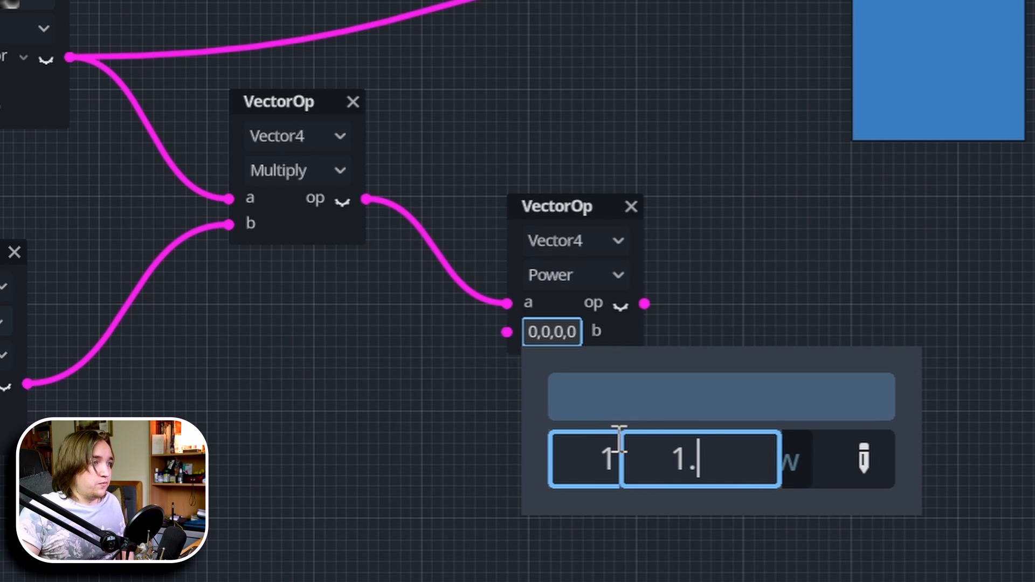
pyautogui.press('Tab')
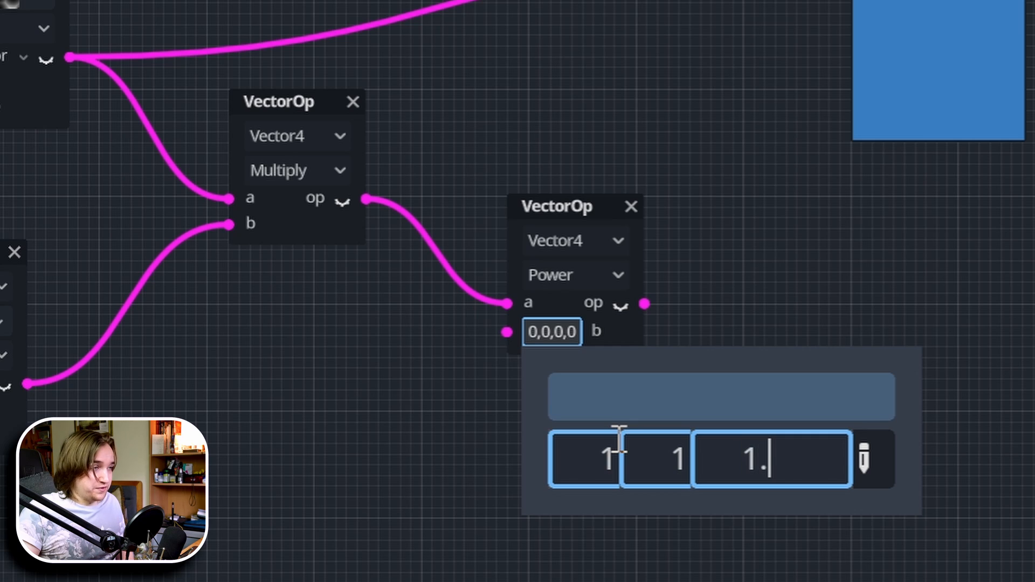
pyautogui.write('1.25')
pyautogui.press('Tab')
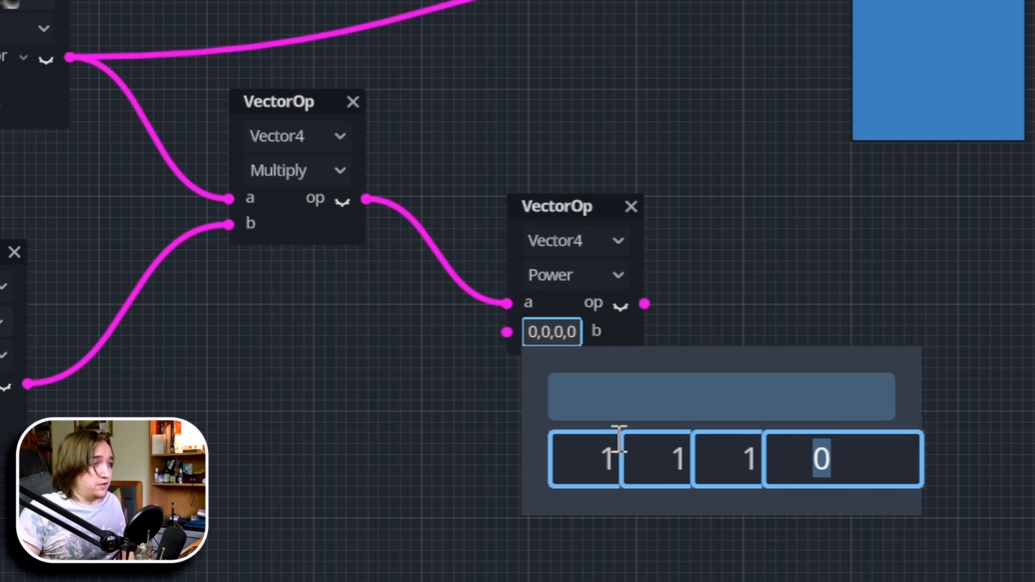
pyautogui.write('1.25')
pyautogui.press('Return')
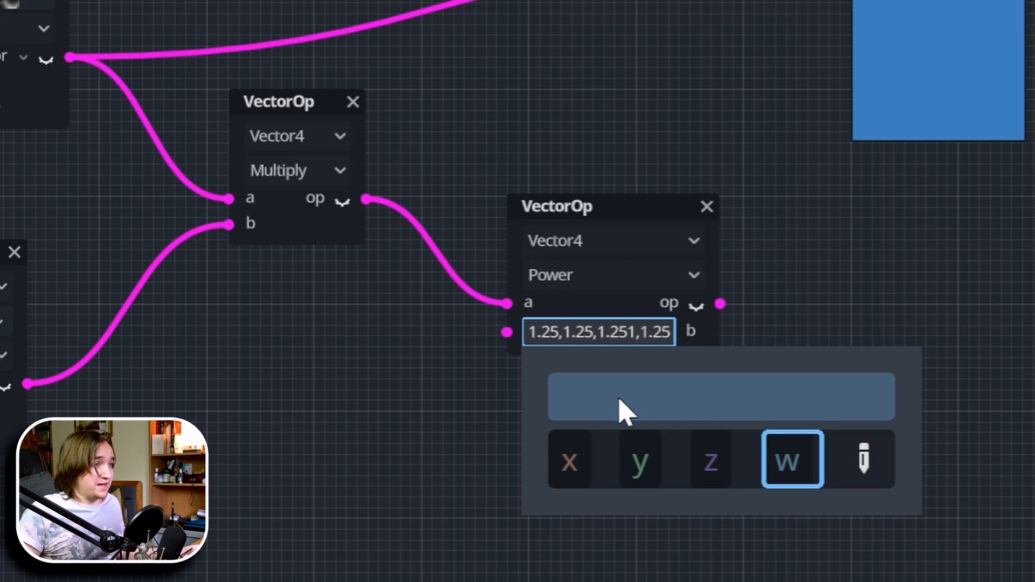
pyautogui.click(755, 462)
pyautogui.click(838, 472)
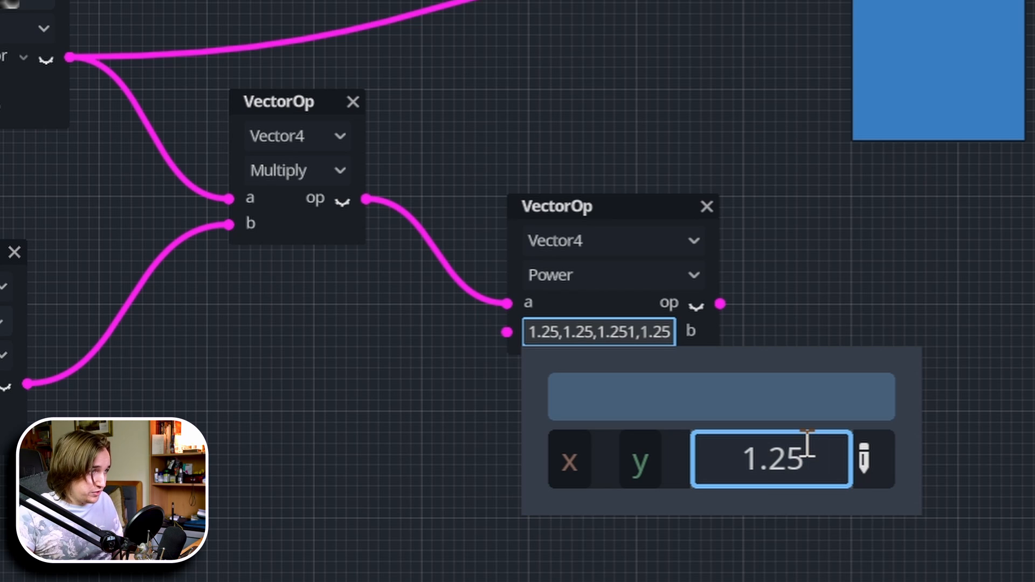
pyautogui.press('Return')
pyautogui.click(367, 443)
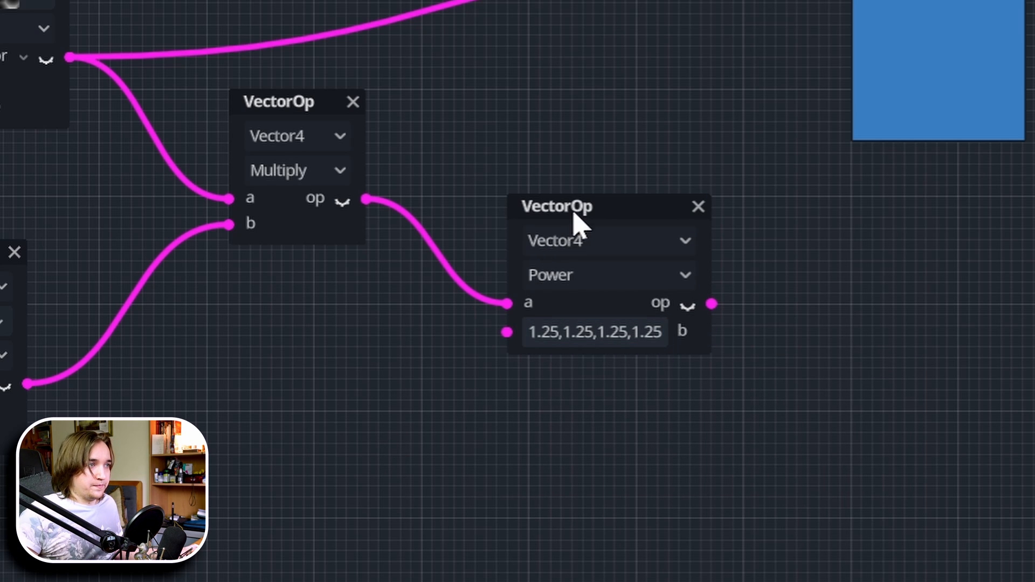
# - Move the Power node closer to Multiply, connect its output to the Add node's b input, and inspect the water plane in 3D
pyautogui.moveTo(580, 221); pyautogui.dragTo(512, 147)
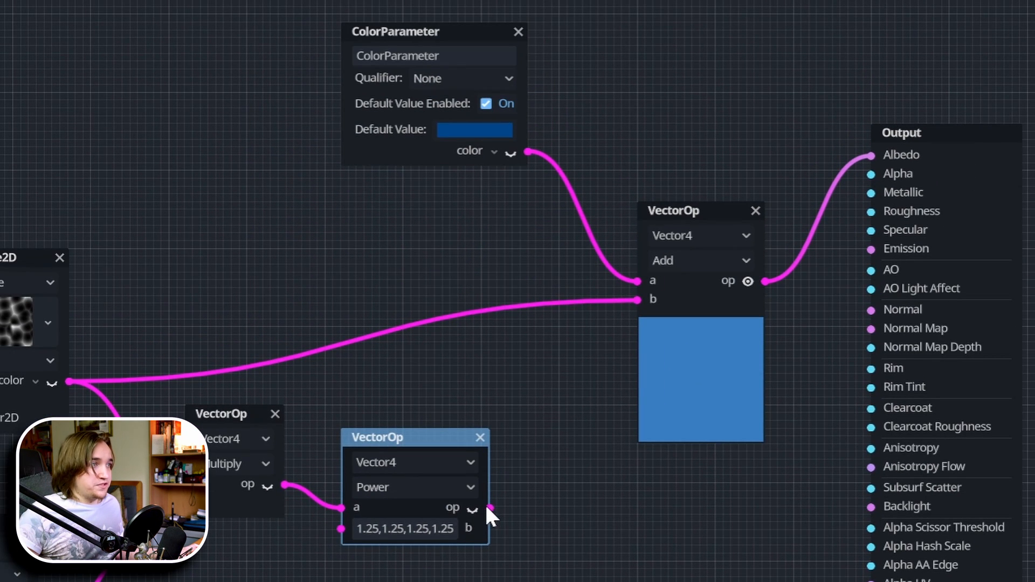
pyautogui.moveTo(488, 507); pyautogui.dragTo(638, 300)
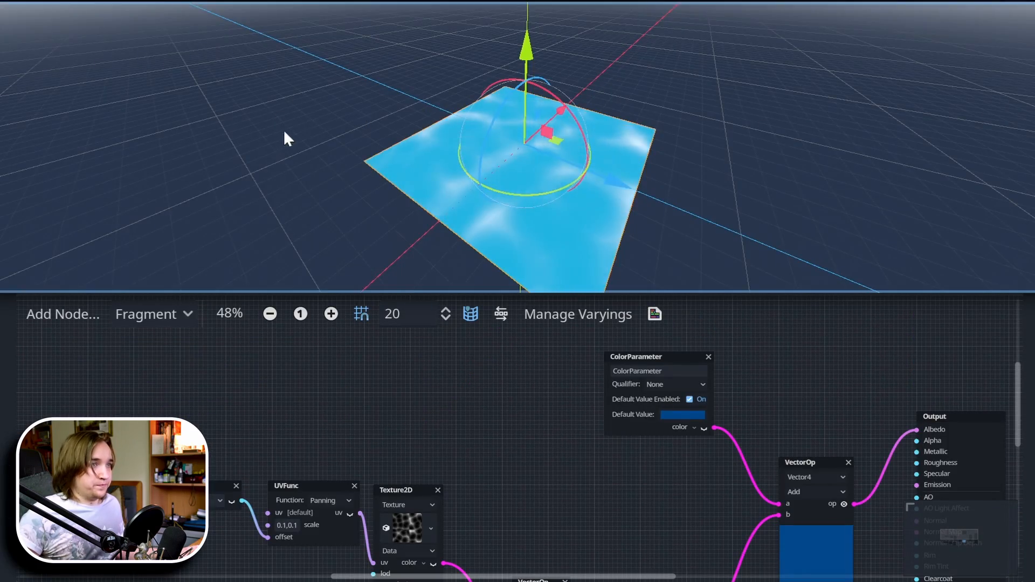
pyautogui.moveTo(284, 129); pyautogui.dragTo(578, 139, button='middle')
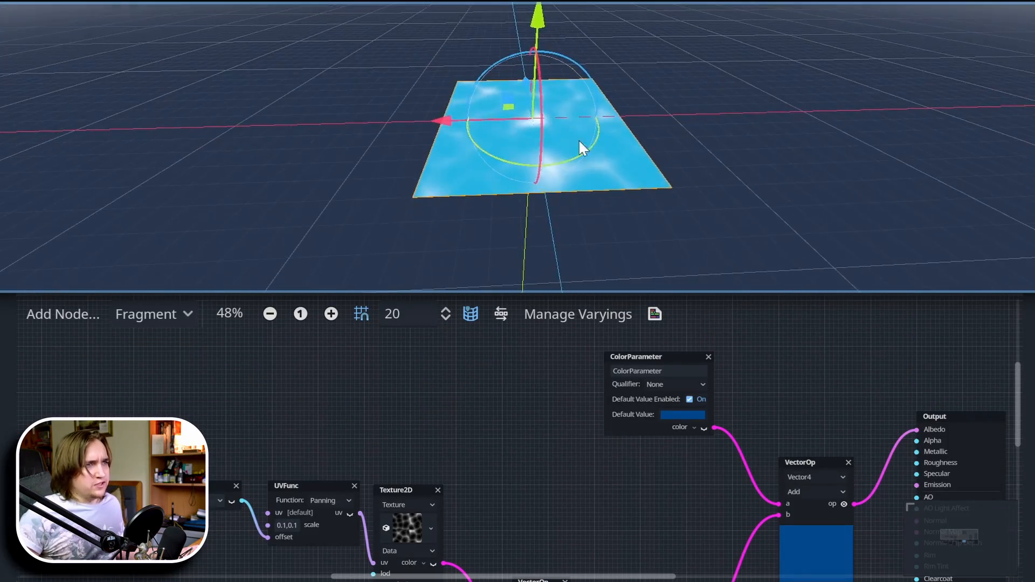
pyautogui.scroll(5, 578, 139)
pyautogui.moveTo(726, 111); pyautogui.dragTo(751, 185, button='middle')
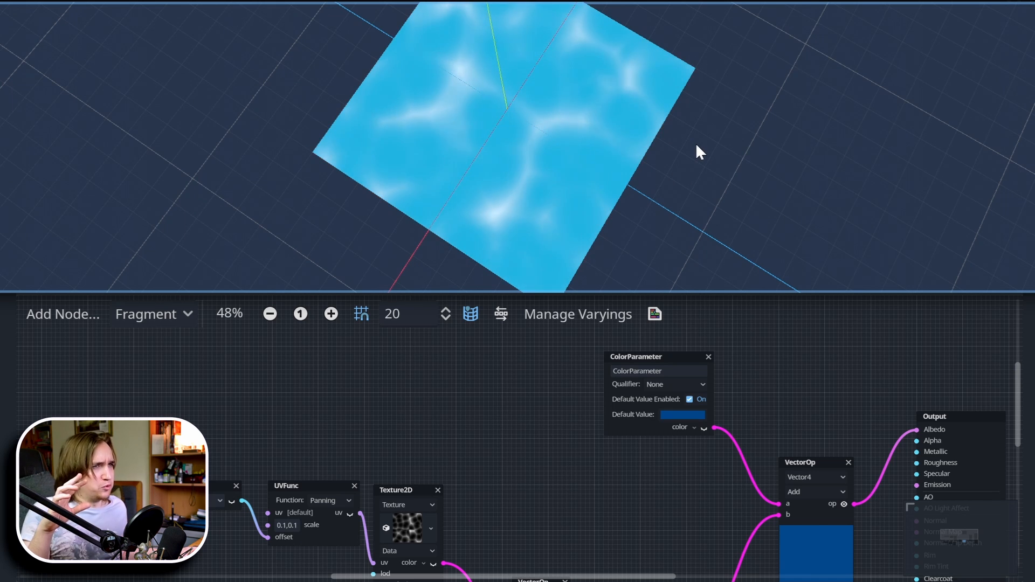
pyautogui.moveTo(696, 145); pyautogui.dragTo(510, 124, button='middle')
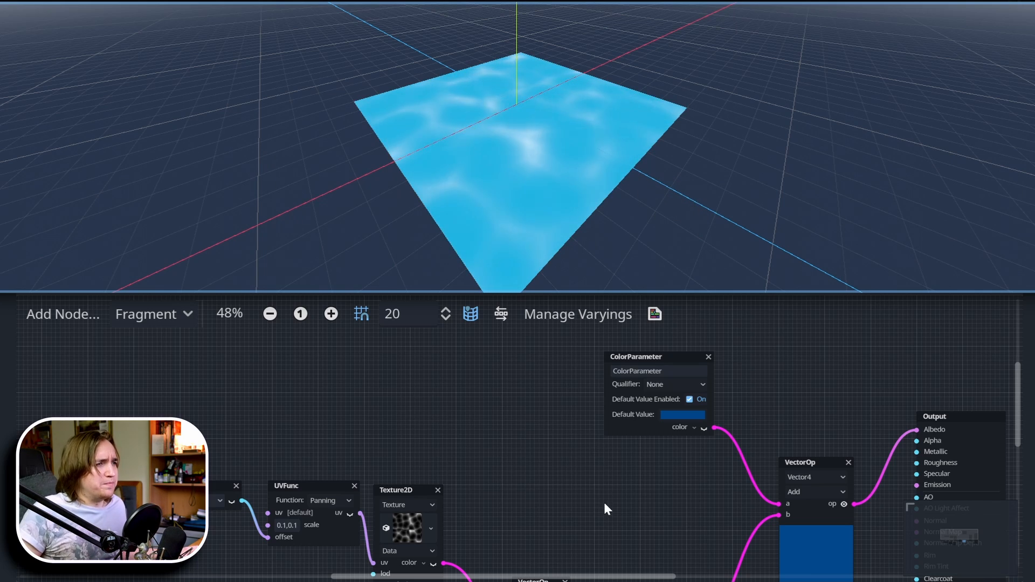
# - Tidy the expanded shader graph by moving the noise, Multiply, Power and Add nodes higher beside the ColorParameter and Output nodes
pyautogui.scroll(-4, 603, 502)
pyautogui.hotkey('shift', 'F12')
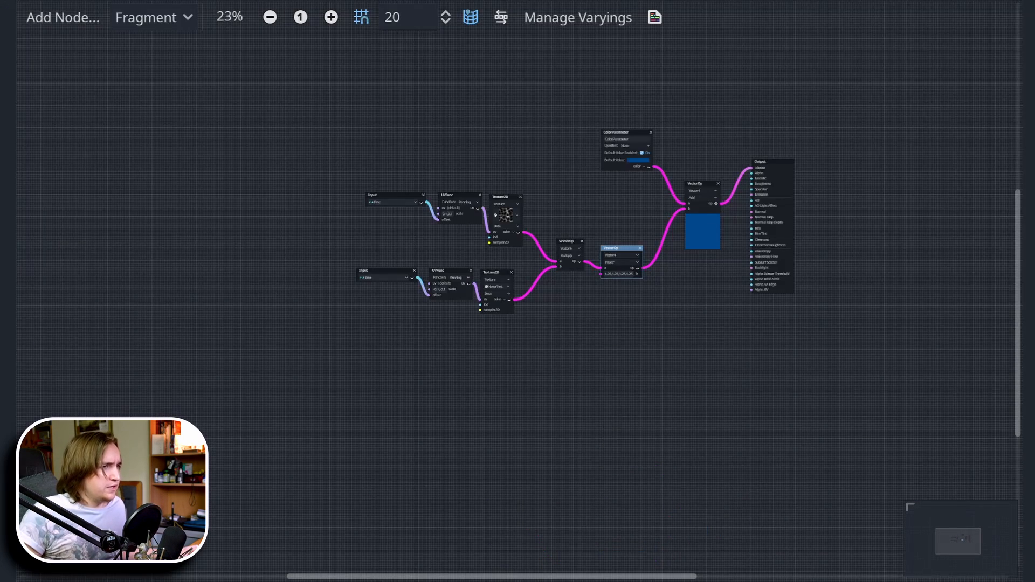
pyautogui.scroll(2, 586, 312)
pyautogui.moveTo(586, 314); pyautogui.dragTo(551, 438, button='middle')
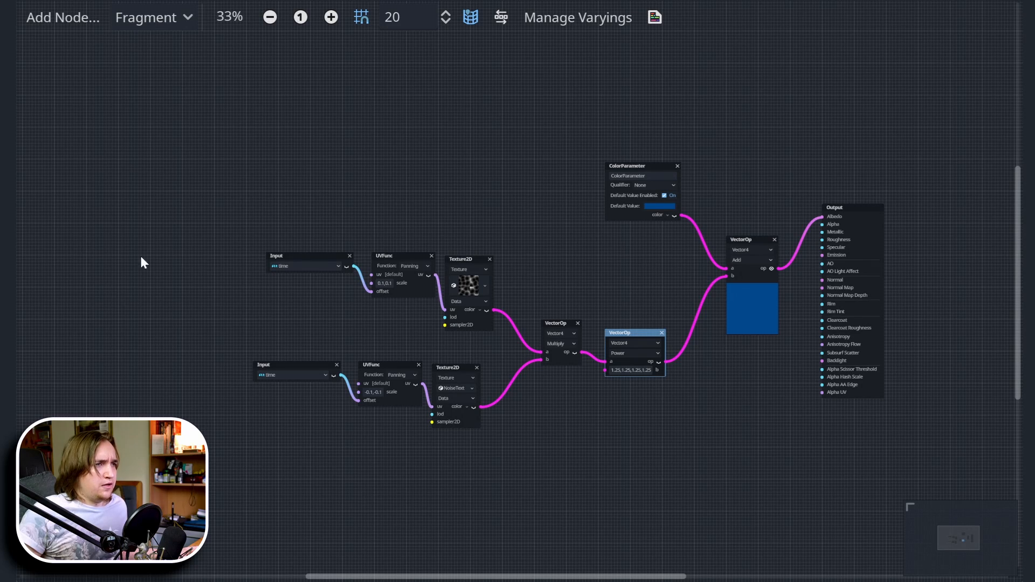
pyautogui.moveTo(231, 478); pyautogui.dragTo(742, 152)
pyautogui.moveTo(749, 241); pyautogui.dragTo(738, 143)
pyautogui.moveTo(281, 396); pyautogui.dragTo(679, 150)
pyautogui.moveTo(622, 245); pyautogui.dragTo(634, 169)
pyautogui.click(654, 292)
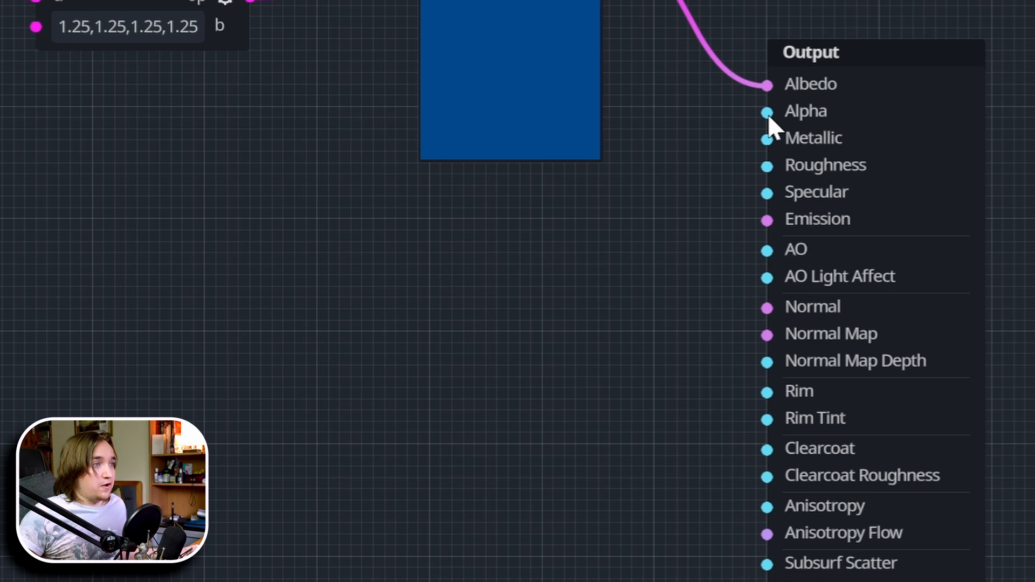
# - Create a FloatConstant node connected to the Output node's Alpha
pyautogui.moveTo(767, 113); pyautogui.dragTo(556, 286)
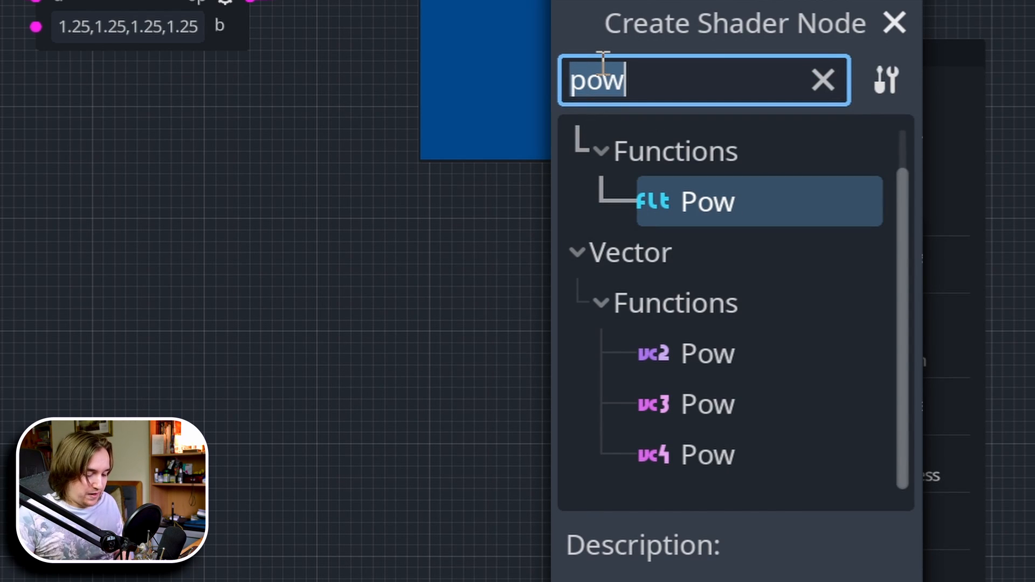
pyautogui.write('cons')
pyautogui.press('Down')
pyautogui.press('Down')
pyautogui.press('Down')
pyautogui.press('Down')
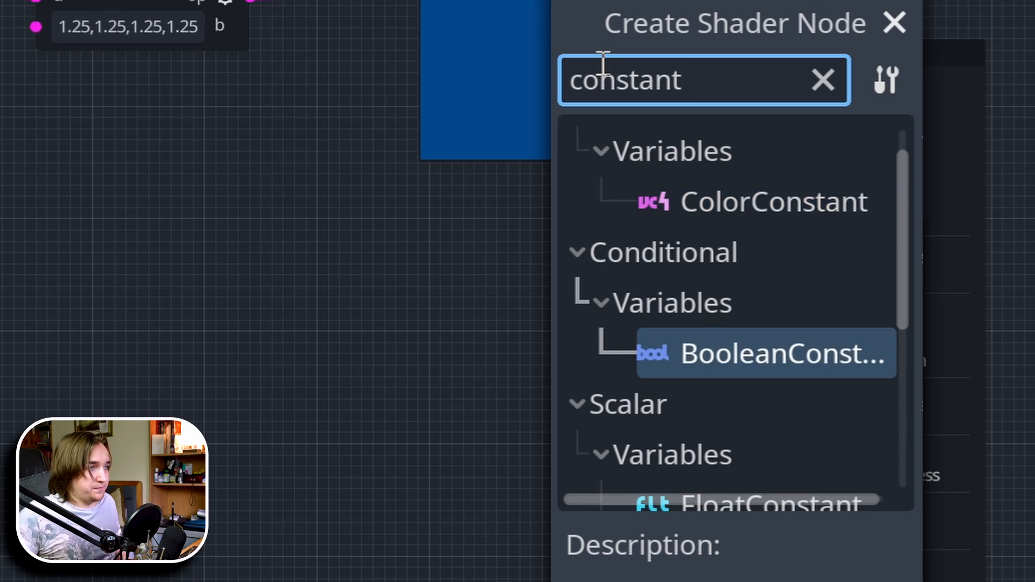
pyautogui.press('Up')
pyautogui.press('Up')
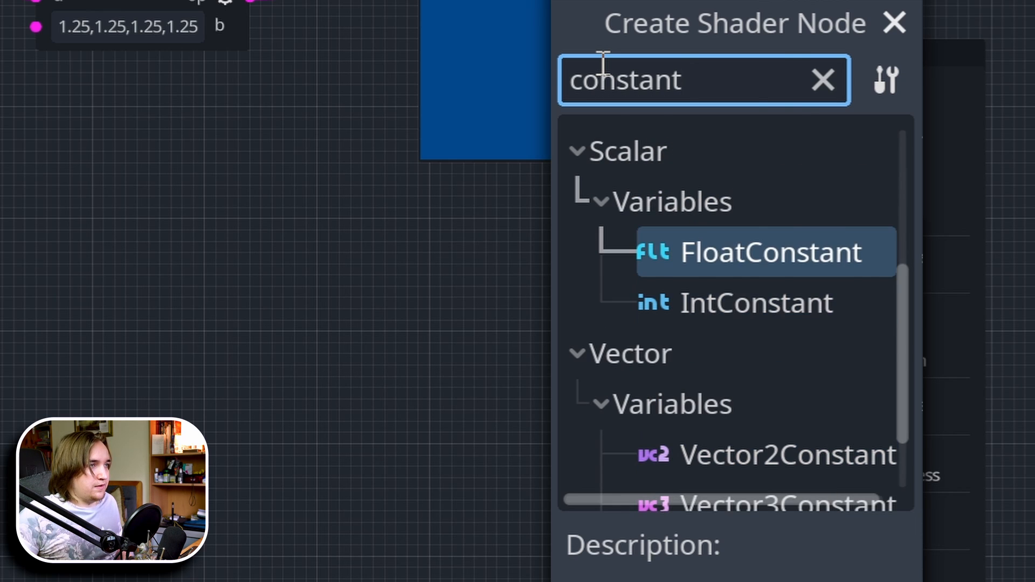
pyautogui.press('Return')
# - Place the FloatConstant node beneath the Add node's preview and set its value to 0.8
pyautogui.moveTo(643, 302); pyautogui.dragTo(483, 244)
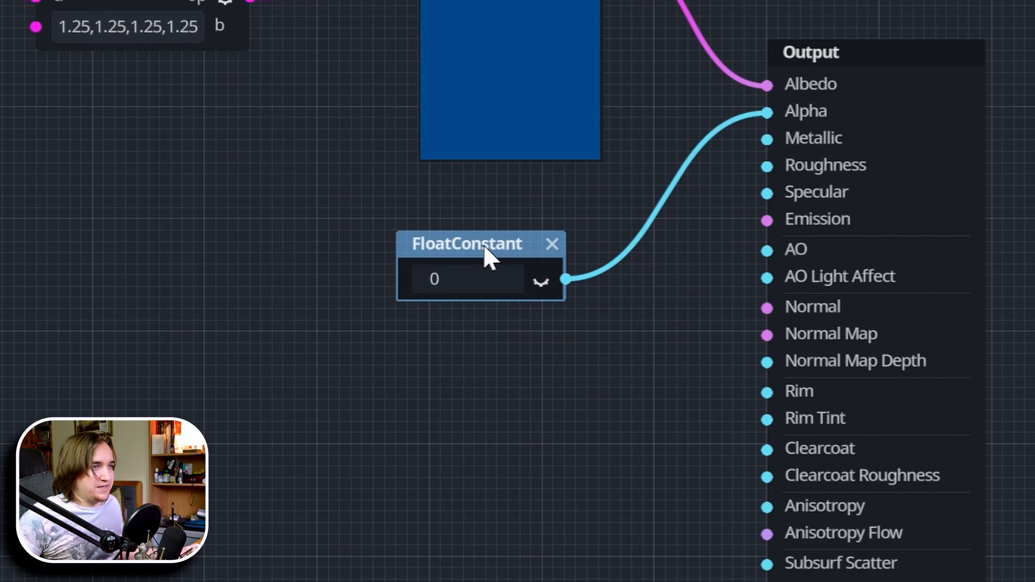
pyautogui.click(491, 275)
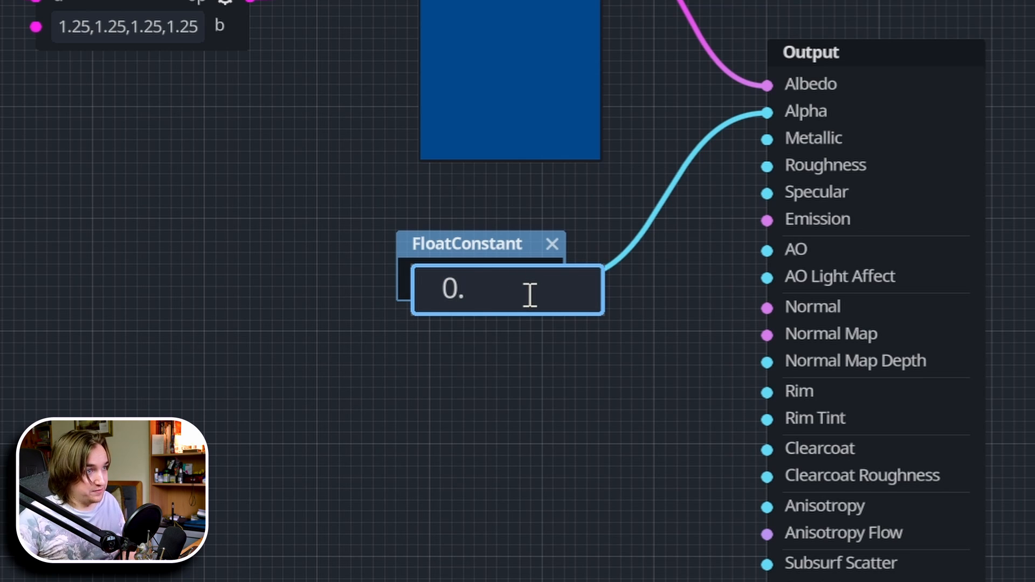
pyautogui.press('Return')
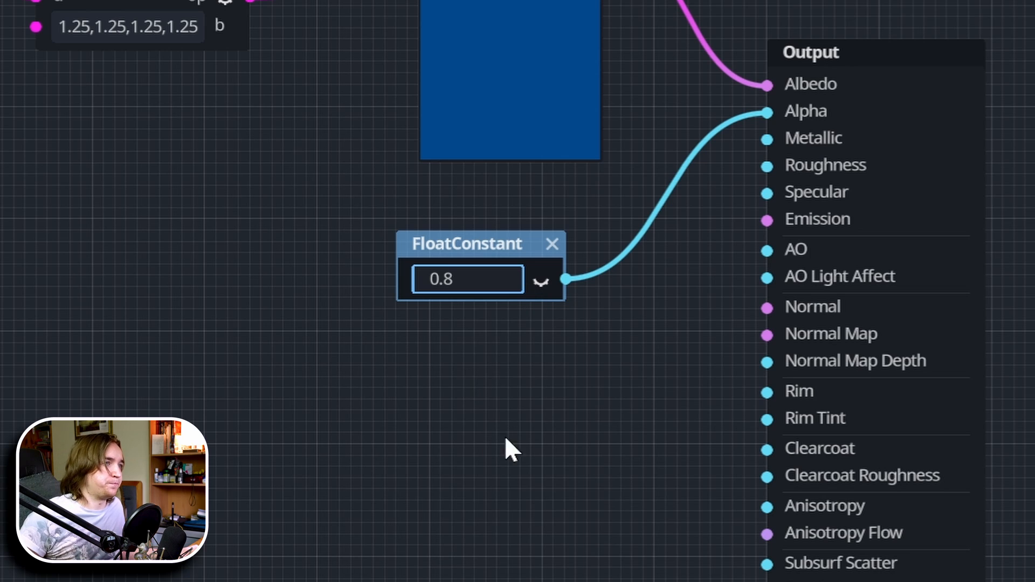
# - Create a FloatConstant node connected to the Output node's Roughness, and move it with the Alpha constant further down the graph
pyautogui.click(604, 428)
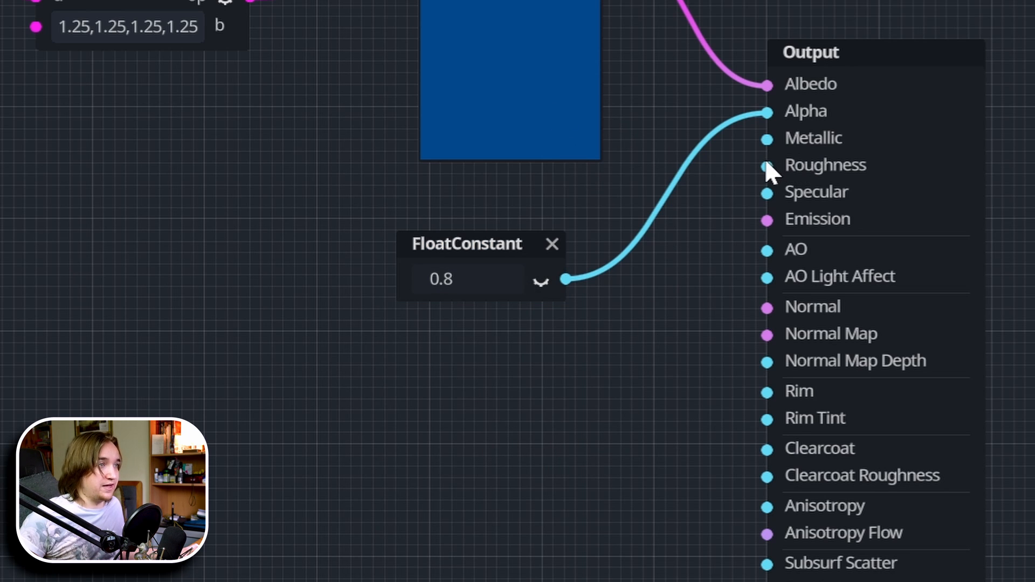
pyautogui.moveTo(766, 163); pyautogui.dragTo(542, 394)
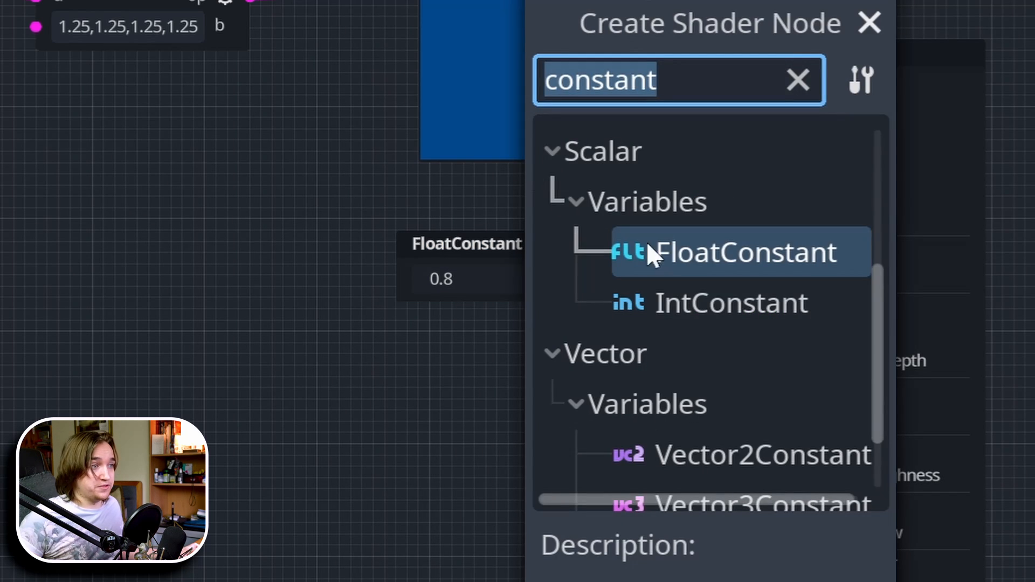
pyautogui.doubleClick(695, 252)
pyautogui.moveTo(607, 384); pyautogui.dragTo(468, 331)
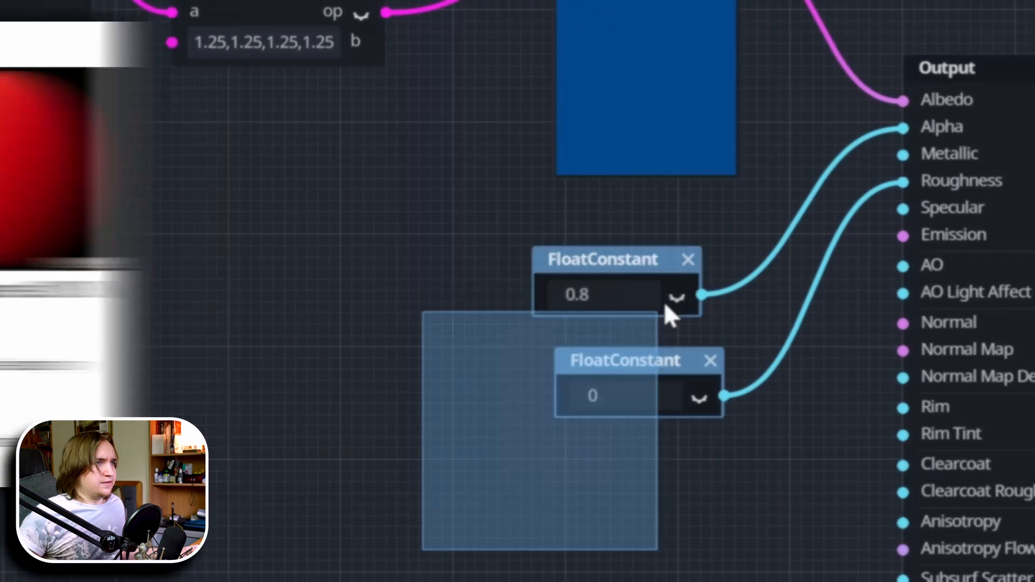
pyautogui.moveTo(662, 267); pyautogui.dragTo(631, 495)
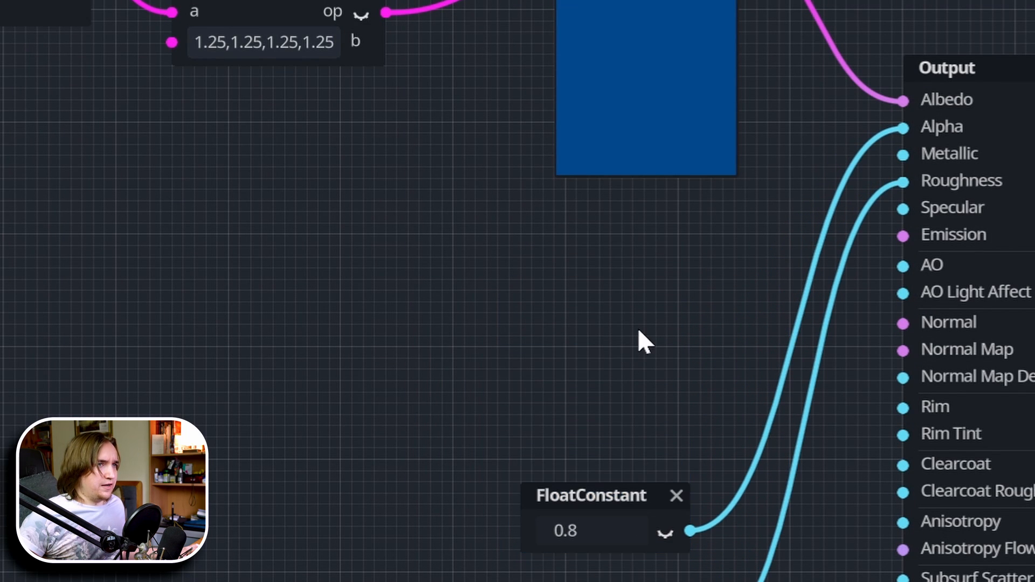
# - Hide the Add node's preview, connect the Power node's output to the Output node's Emission, and inspect the water plane in 3D
pyautogui.click(642, 68)
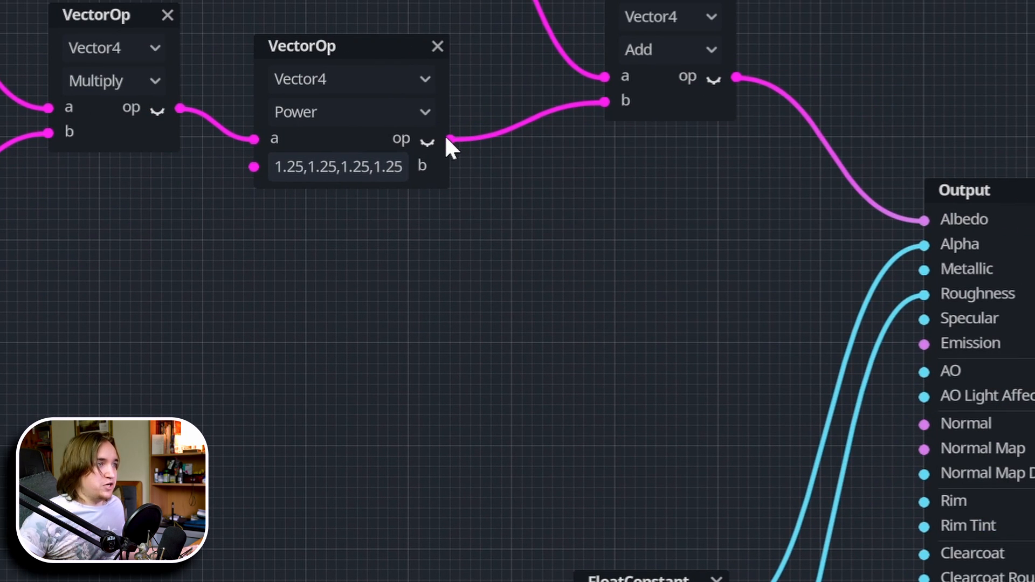
pyautogui.moveTo(448, 140); pyautogui.dragTo(924, 344)
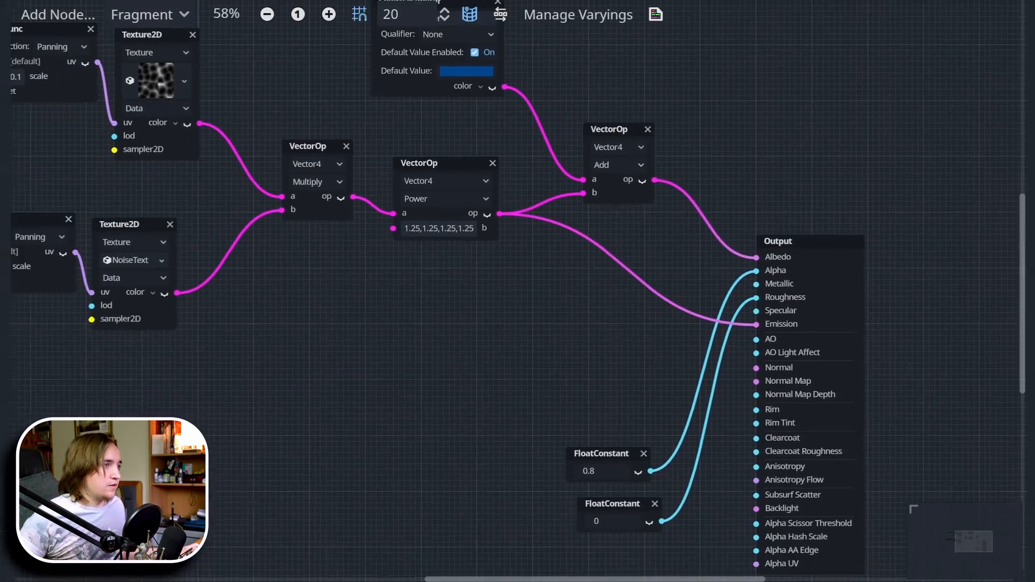
pyautogui.click(985, 579)
pyautogui.moveTo(401, 197); pyautogui.dragTo(814, 135, button='middle')
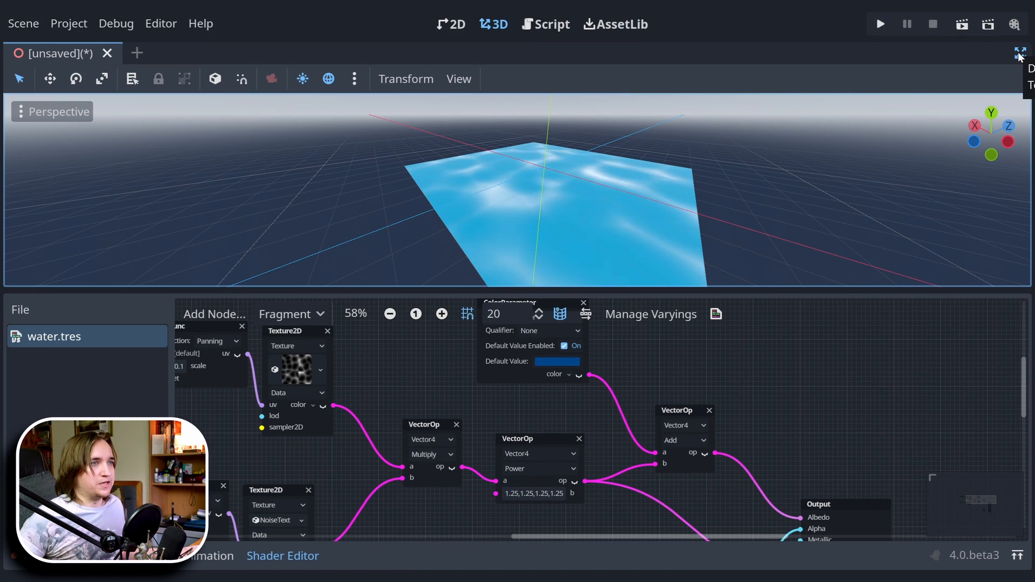
# - Restore the side docks and instantiate hex_forest_detail.gltf.glb as a child of the Node3D root
pyautogui.click(1020, 54)
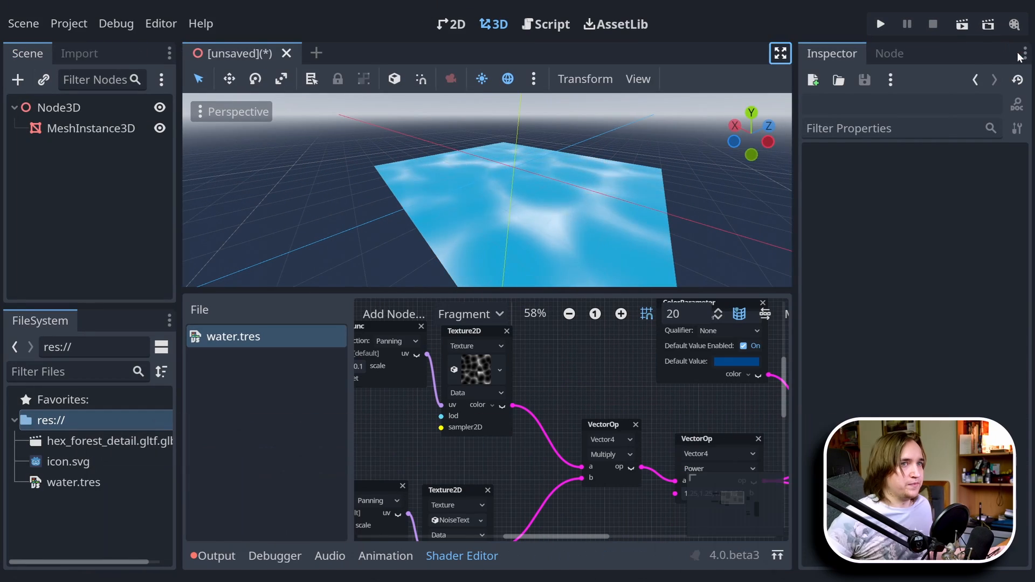
pyautogui.click(89, 525)
pyautogui.click(79, 440)
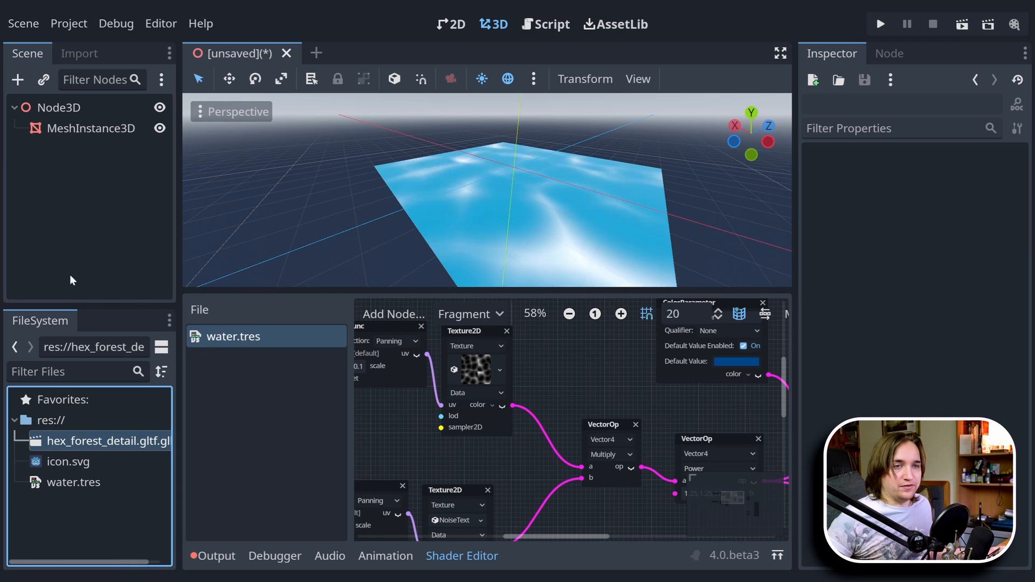
pyautogui.click(79, 105)
pyautogui.rightClick(78, 102)
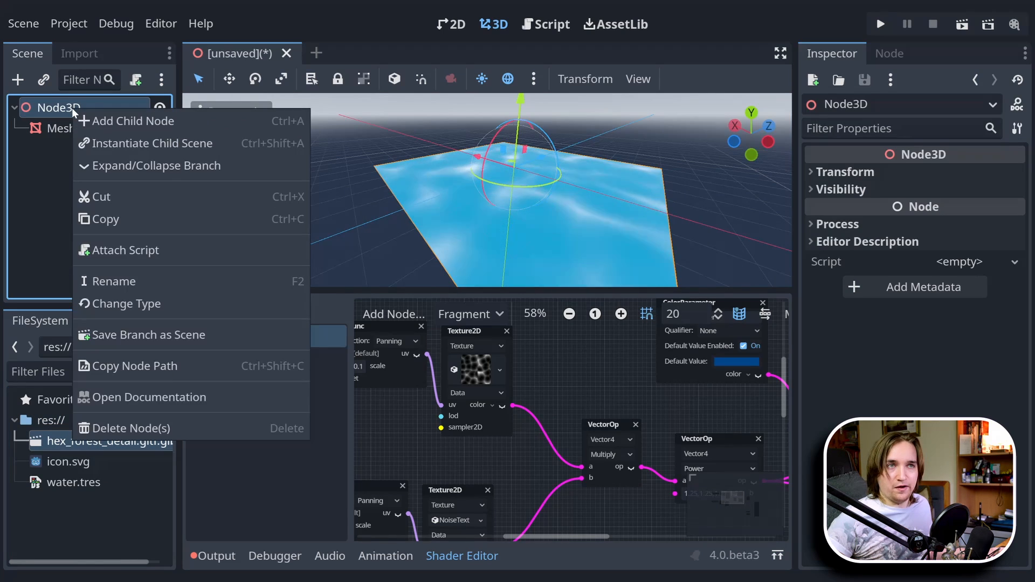
pyautogui.click(25, 216)
pyautogui.rightClick(89, 441)
pyautogui.click(113, 185)
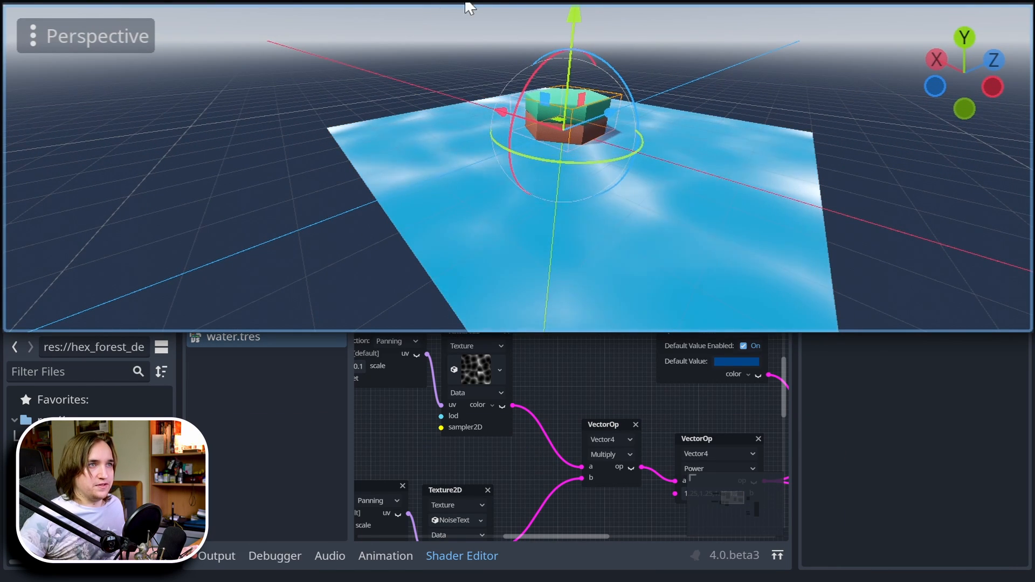
# - Lower the hex forest model along Y by about 0.2 units into the water and inspect its waterline
pyautogui.moveTo(574, 18)
pyautogui.mouseDown()
pyautogui.moveTo(567, 43)
pyautogui.moveTo(571, 21)
pyautogui.mouseUp()
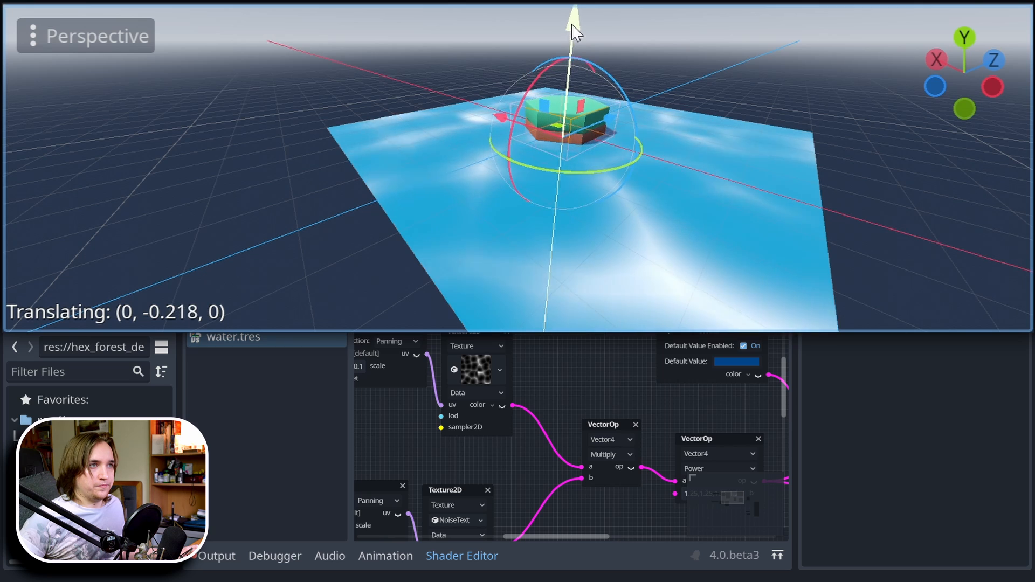
pyautogui.scroll(5, 702, 205)
pyautogui.scroll(-5, 642, 128)
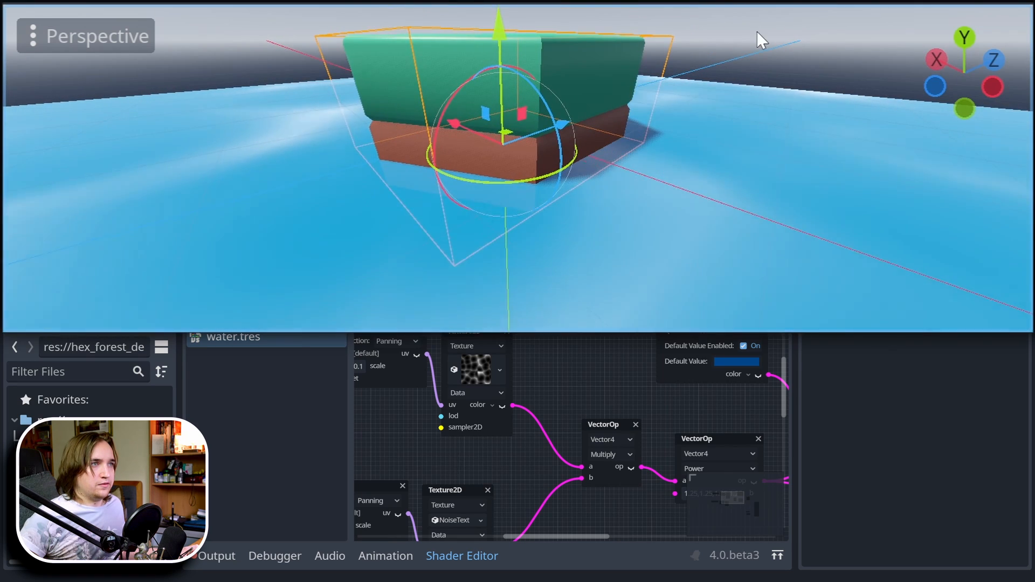
pyautogui.click(756, 33)
pyautogui.moveTo(756, 32); pyautogui.dragTo(506, 161, button='middle')
pyautogui.scroll(-5, 532, 155)
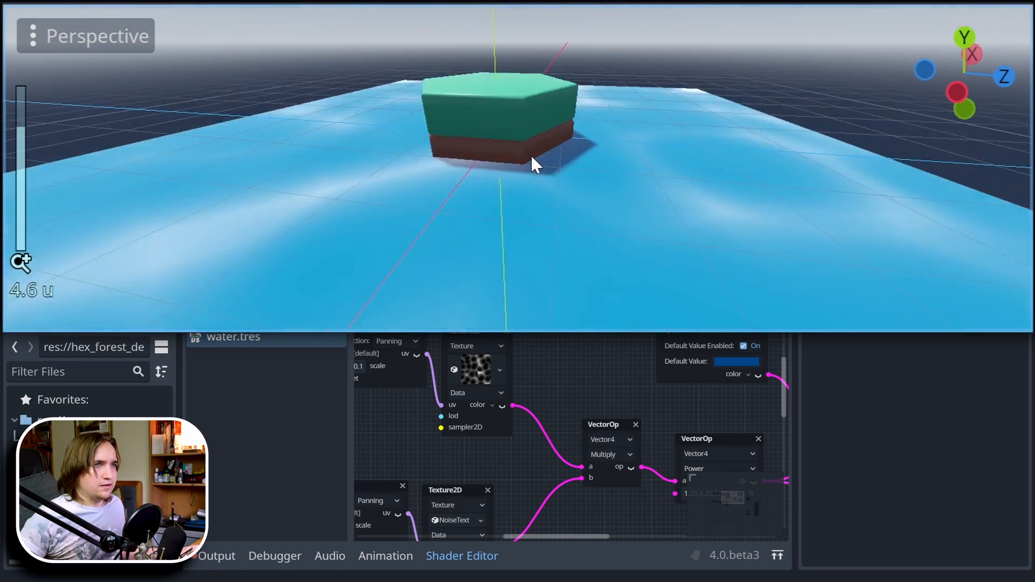
pyautogui.moveTo(652, 204); pyautogui.dragTo(550, 198, button='middle')
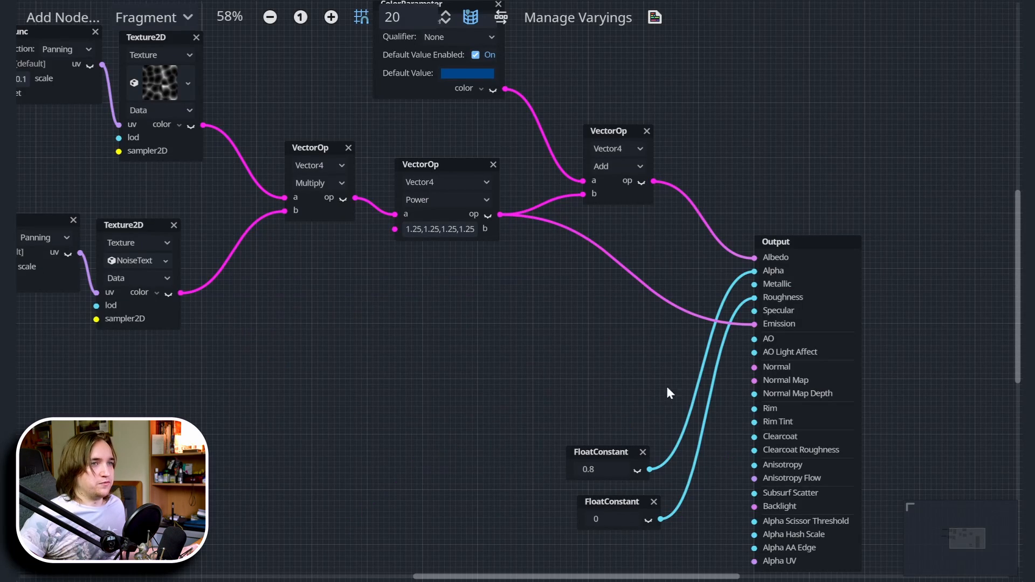
# - Switch the water shader graph from the Fragment to the Vertex stage
pyautogui.scroll(-3, 400, 364)
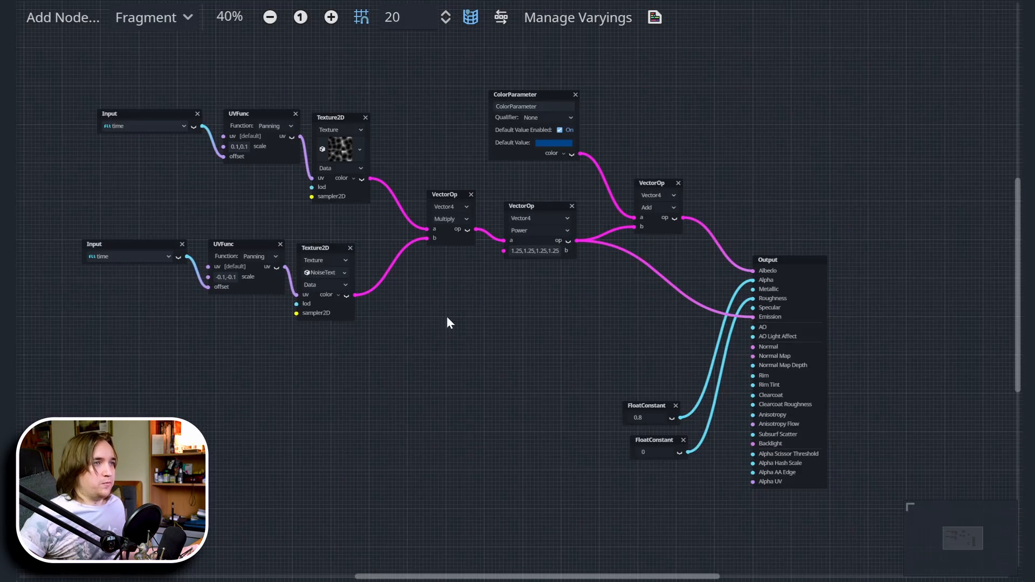
pyautogui.moveTo(447, 315); pyautogui.dragTo(475, 307, button='middle')
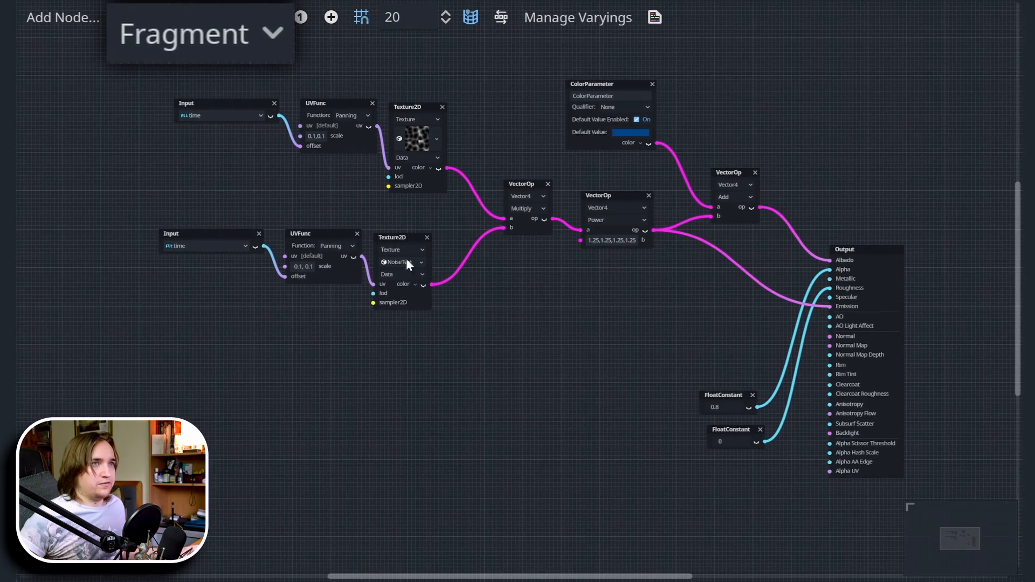
pyautogui.click(205, 38)
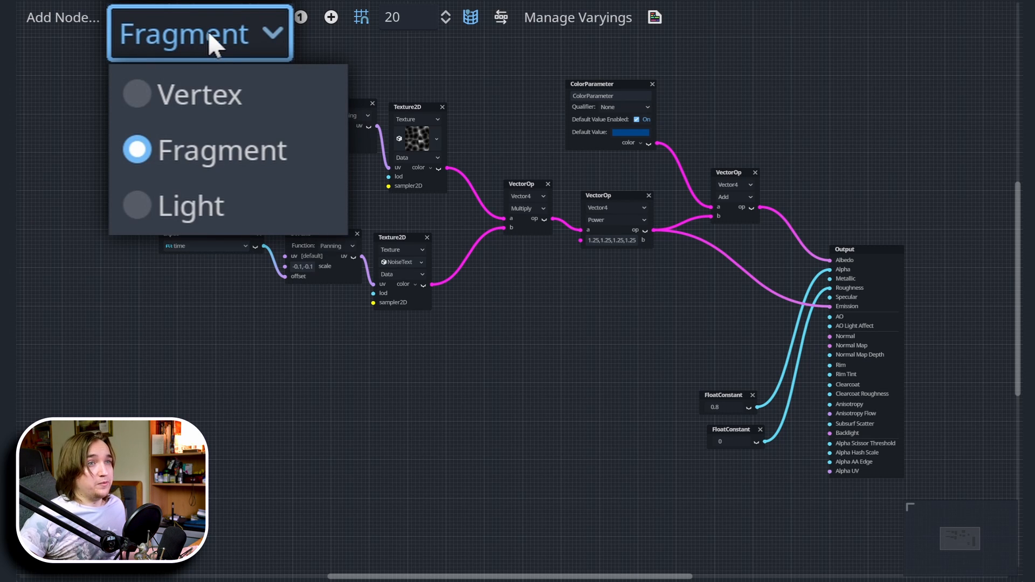
pyautogui.click(211, 86)
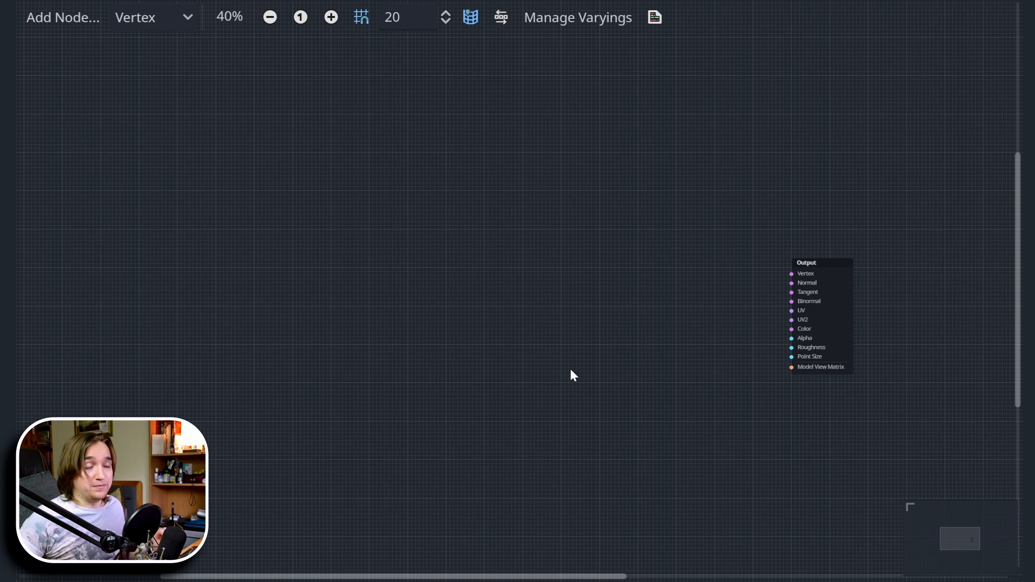
pyautogui.scroll(1, 664, 296)
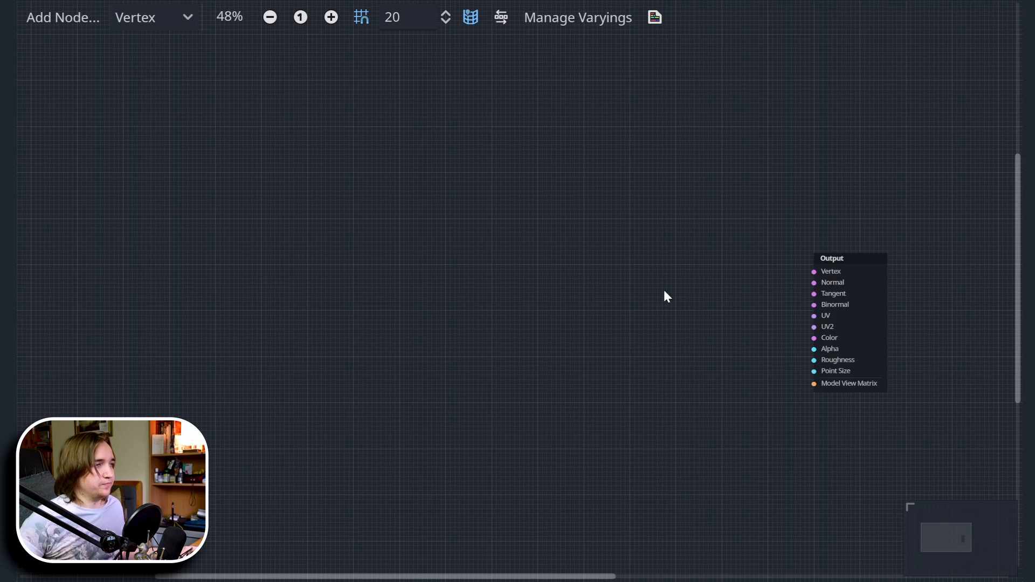
pyautogui.moveTo(664, 296); pyautogui.dragTo(697, 280, button='middle')
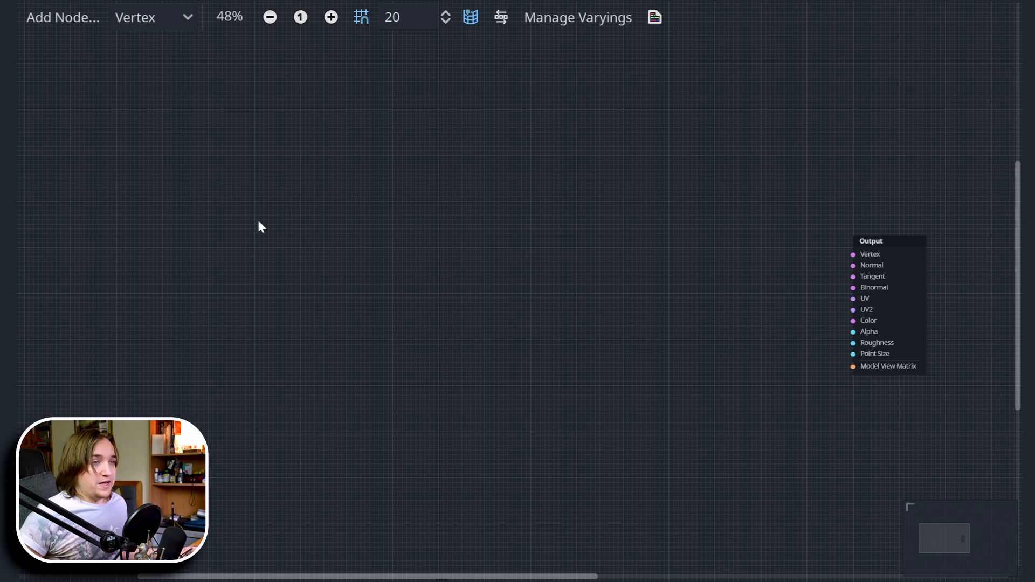
# - Add a time Input node at the far side of the vertex graph, well before the Output node
pyautogui.rightClick(204, 202)
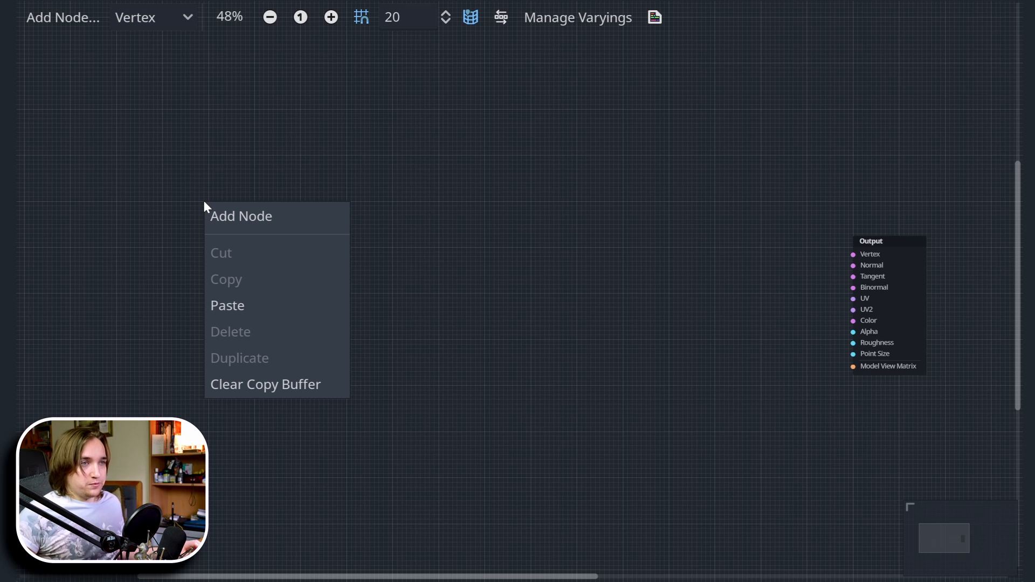
pyautogui.click(238, 218)
pyautogui.write('t')
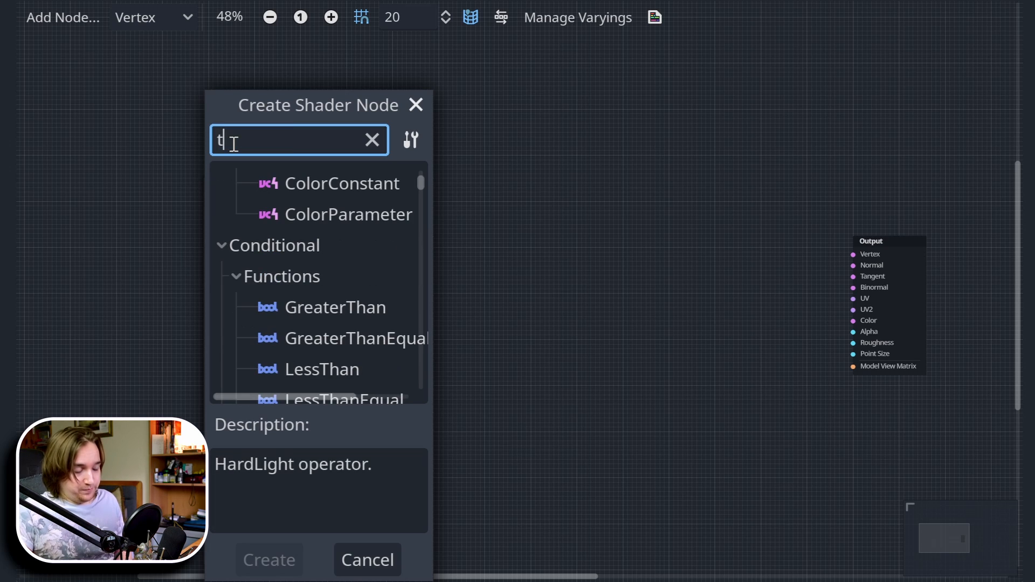
pyautogui.write('ime')
pyautogui.press('Return')
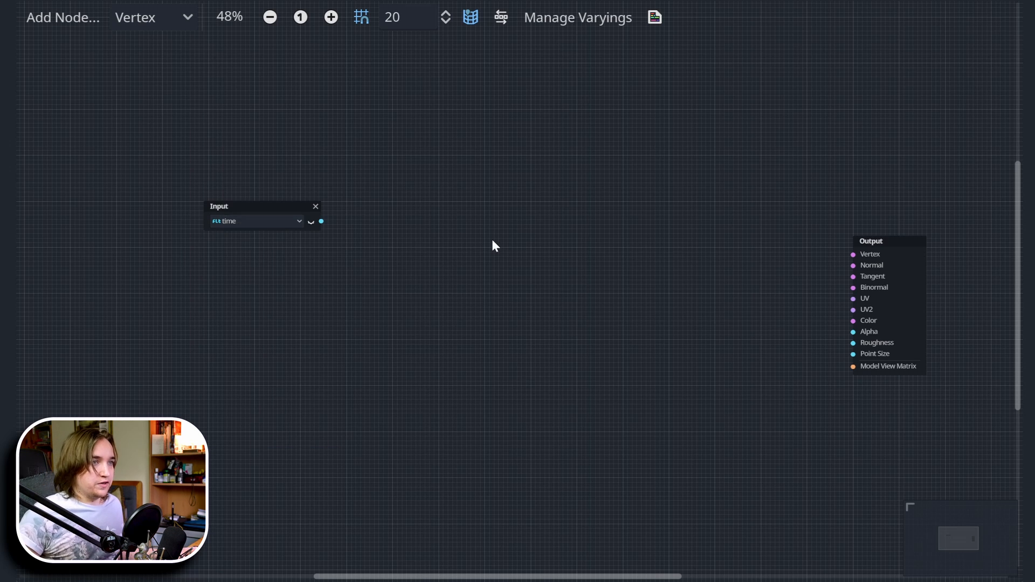
# - Add a UVPanning node and place it close beside the time Input node
pyautogui.rightClick(412, 217)
pyautogui.click(432, 231)
pyautogui.write('uvpann')
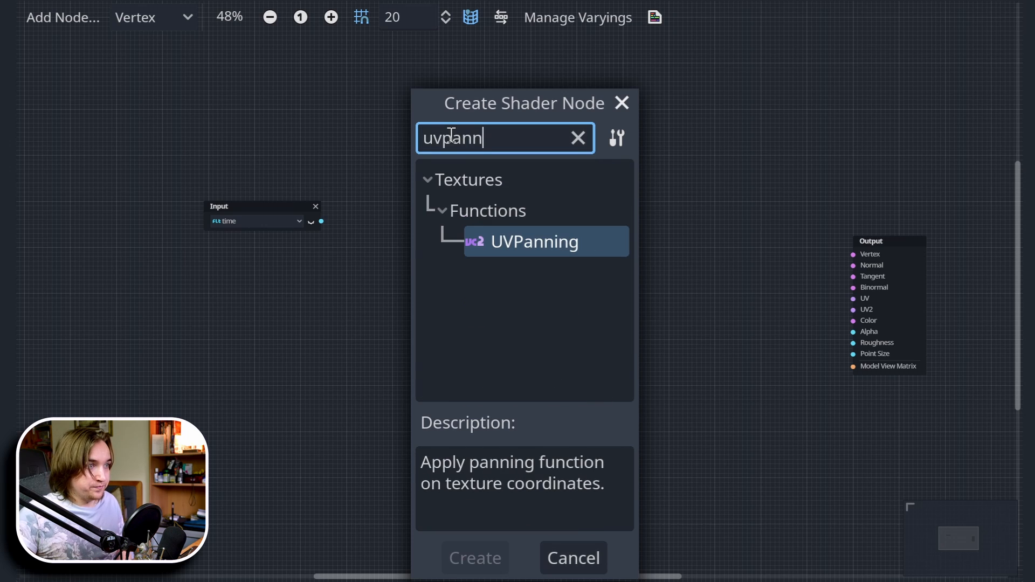
pyautogui.press('Return')
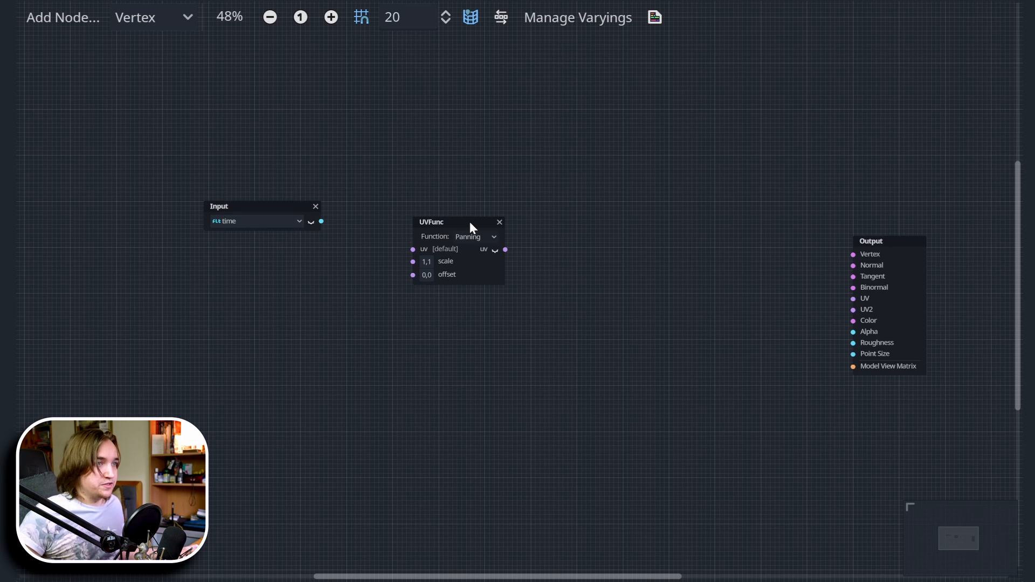
pyautogui.moveTo(470, 226); pyautogui.dragTo(422, 206)
# - Add a Texture2D node and place it between the UVFunc node and the Output node
pyautogui.rightClick(557, 242)
pyautogui.write('texture2')
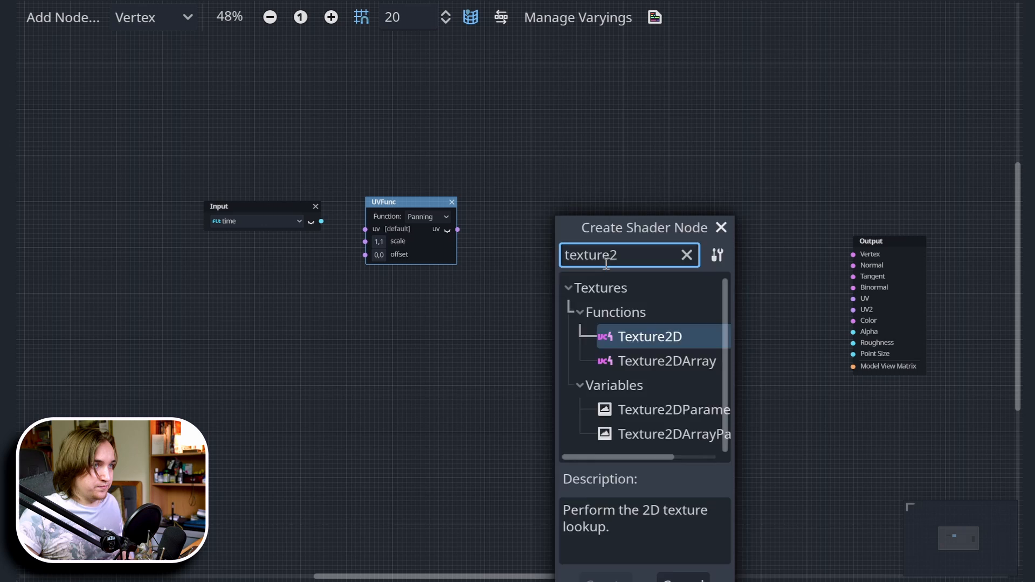
pyautogui.press('Return')
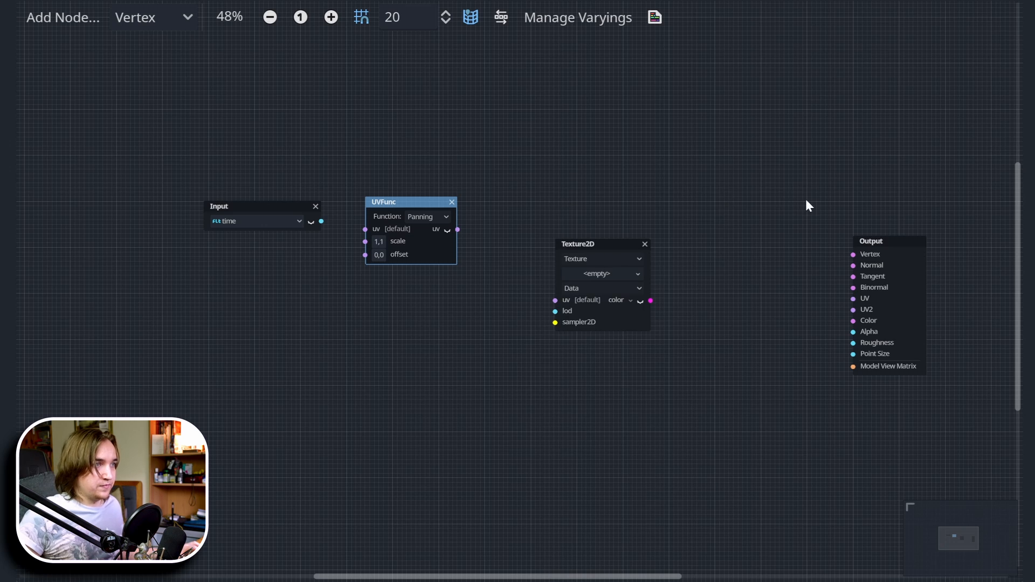
pyautogui.moveTo(597, 243); pyautogui.dragTo(572, 210)
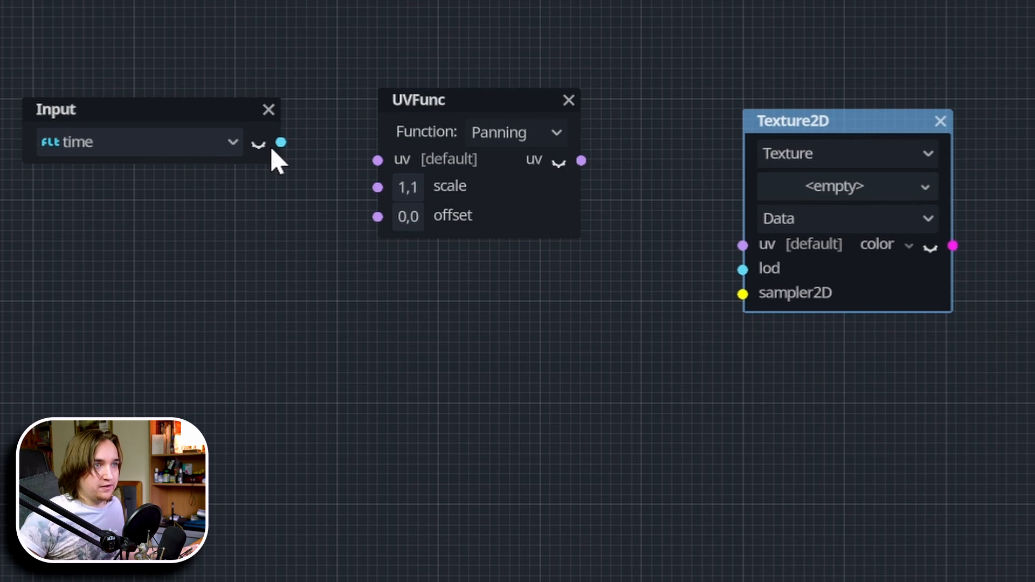
# - Connect time to the UVFunc offset, set its scale to 0.1,0.1, and connect its uv output to the Texture2D uv
pyautogui.moveTo(281, 142); pyautogui.dragTo(373, 220)
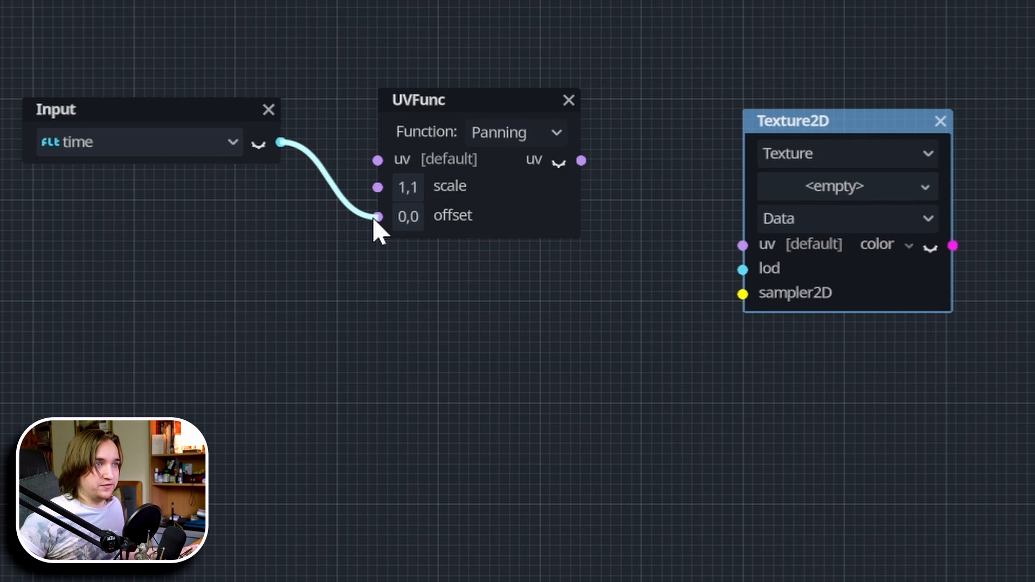
pyautogui.click(408, 189)
pyautogui.click(492, 239)
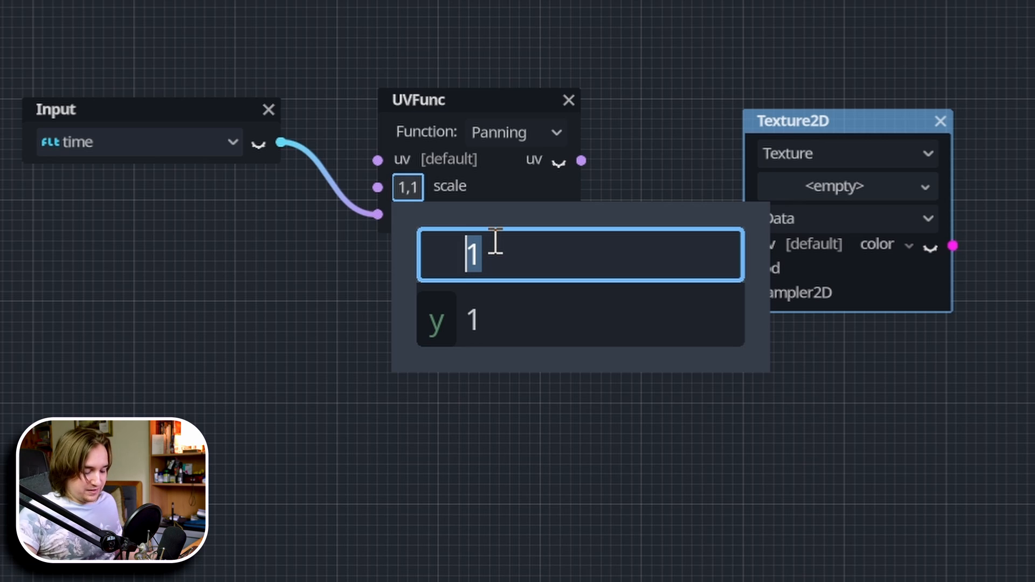
pyautogui.write('0.1')
pyautogui.press('Tab')
pyautogui.write('0.1')
pyautogui.press('Return')
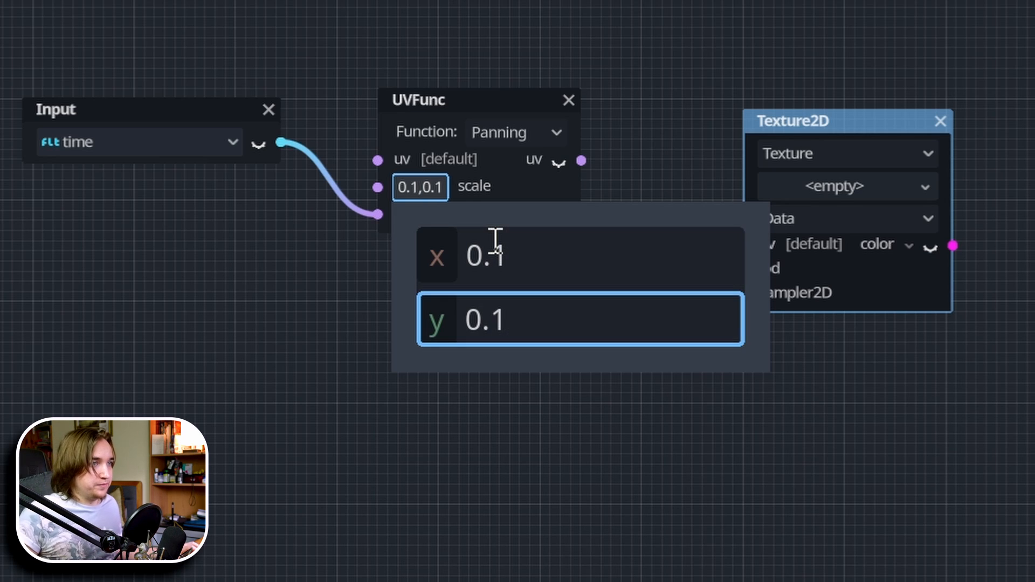
pyautogui.click(657, 132)
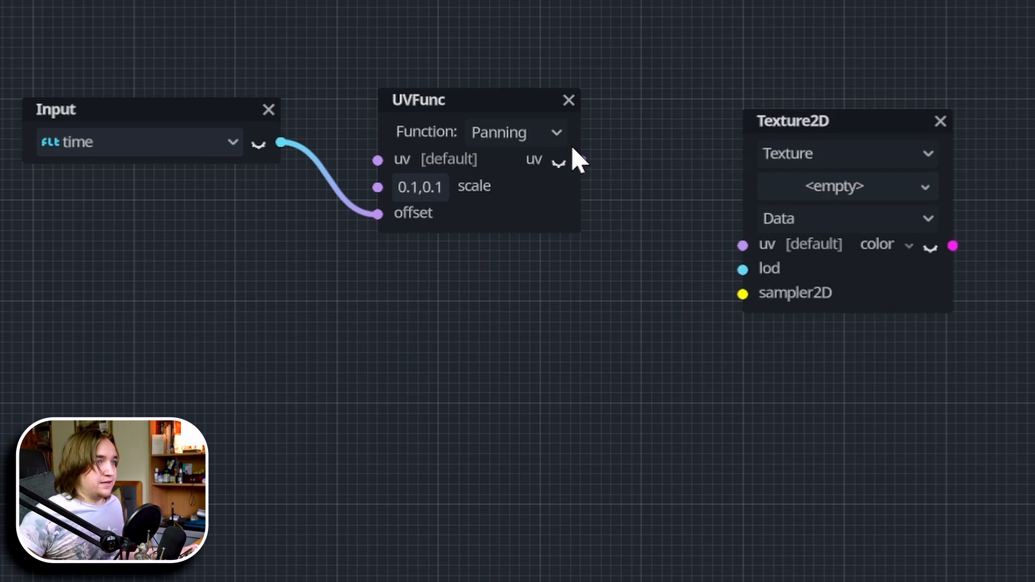
pyautogui.moveTo(581, 160); pyautogui.dragTo(736, 248)
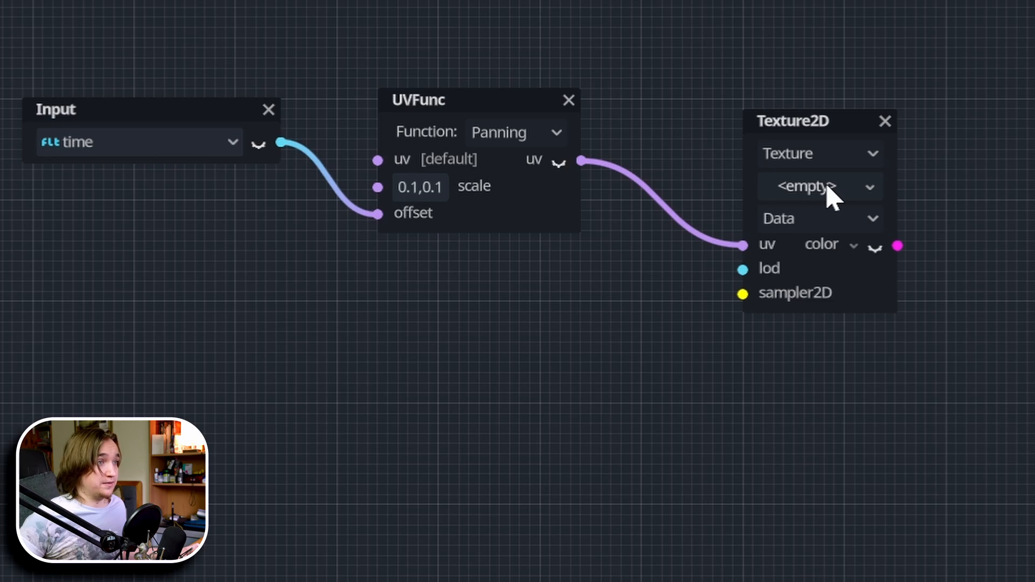
# - Copy the cellular noise texture from the upper Texture2D node in the Fragment graph
pyautogui.click(245, 27)
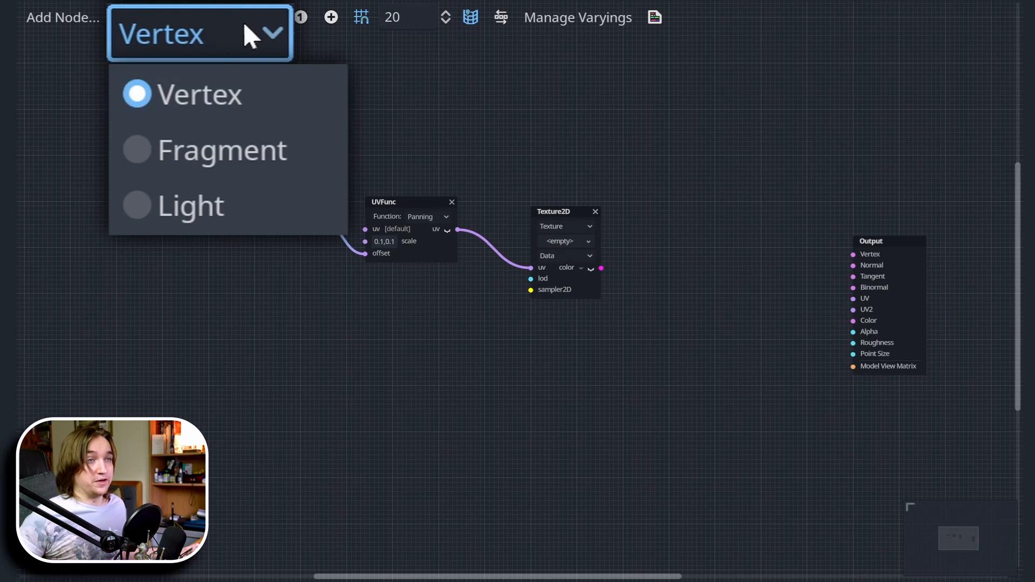
pyautogui.click(216, 146)
pyautogui.moveTo(451, 190); pyautogui.dragTo(600, 420, button='middle')
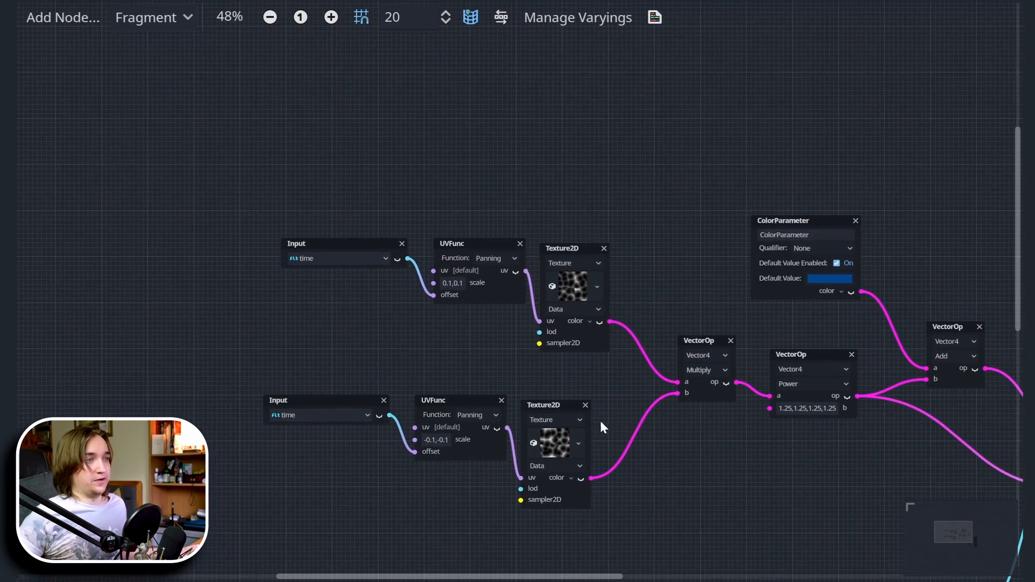
pyautogui.scroll(3, 528, 338)
pyautogui.moveTo(474, 323); pyautogui.dragTo(473, 342, button='middle')
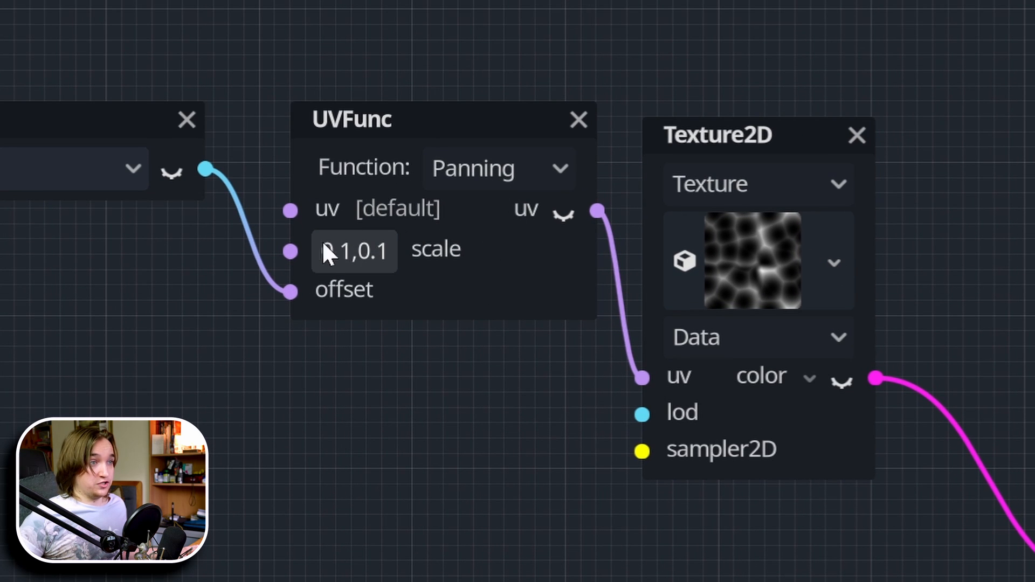
pyautogui.click(839, 264)
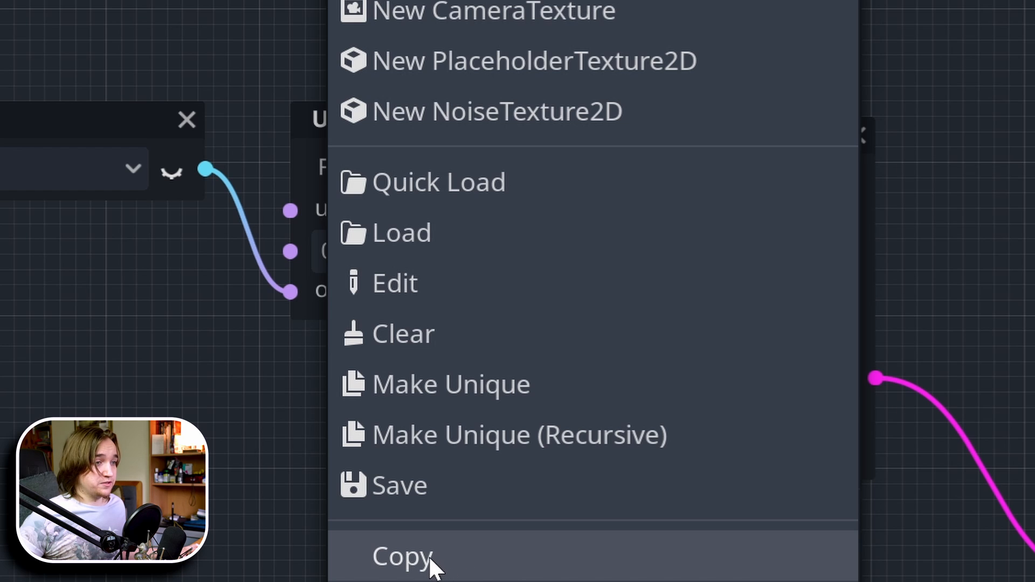
pyautogui.click(429, 561)
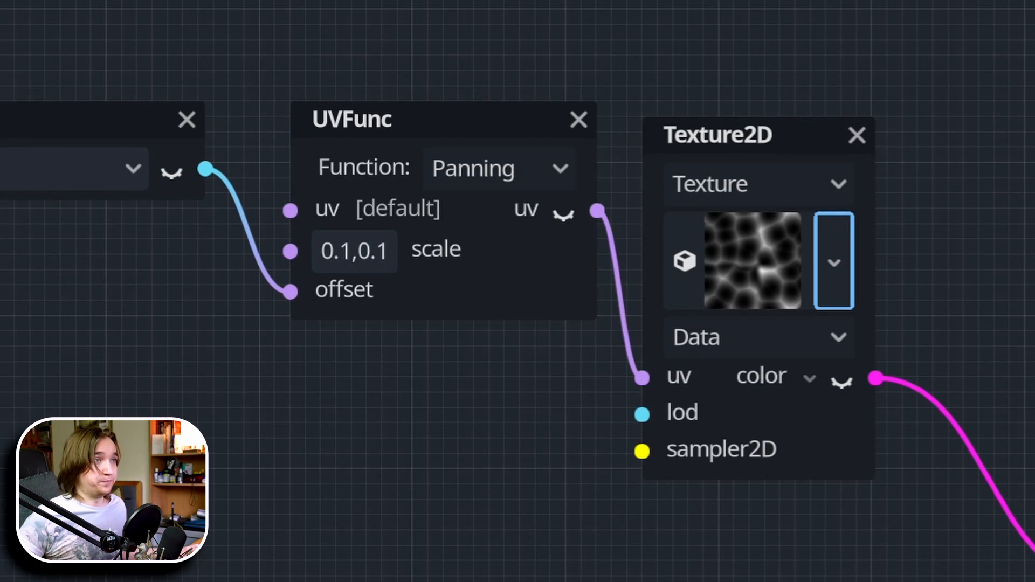
# - Paste the copied noise texture into the empty Texture2D node of the Vertex graph
pyautogui.click(180, 16)
pyautogui.click(162, 46)
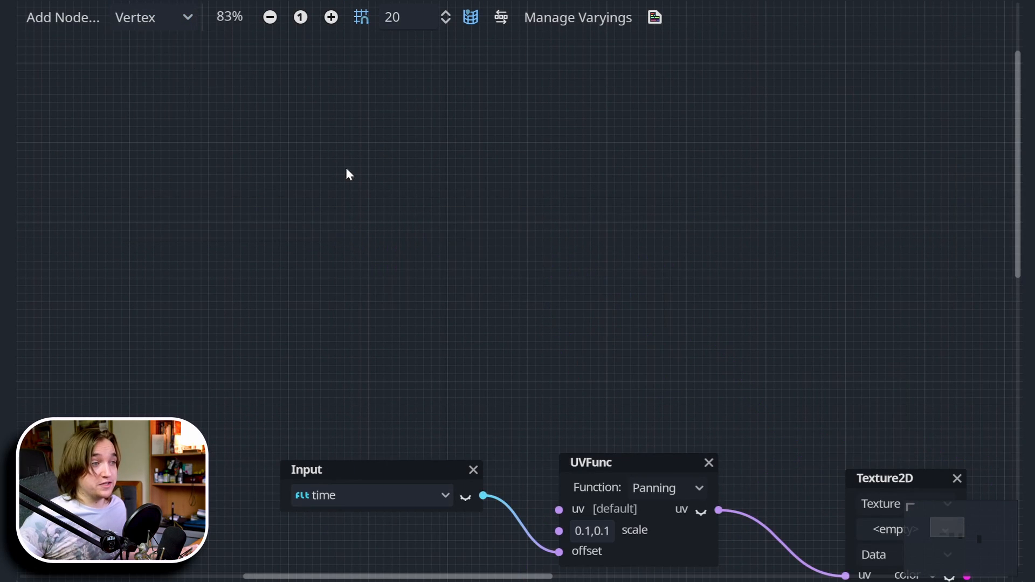
pyautogui.moveTo(632, 349); pyautogui.dragTo(398, 212, button='middle')
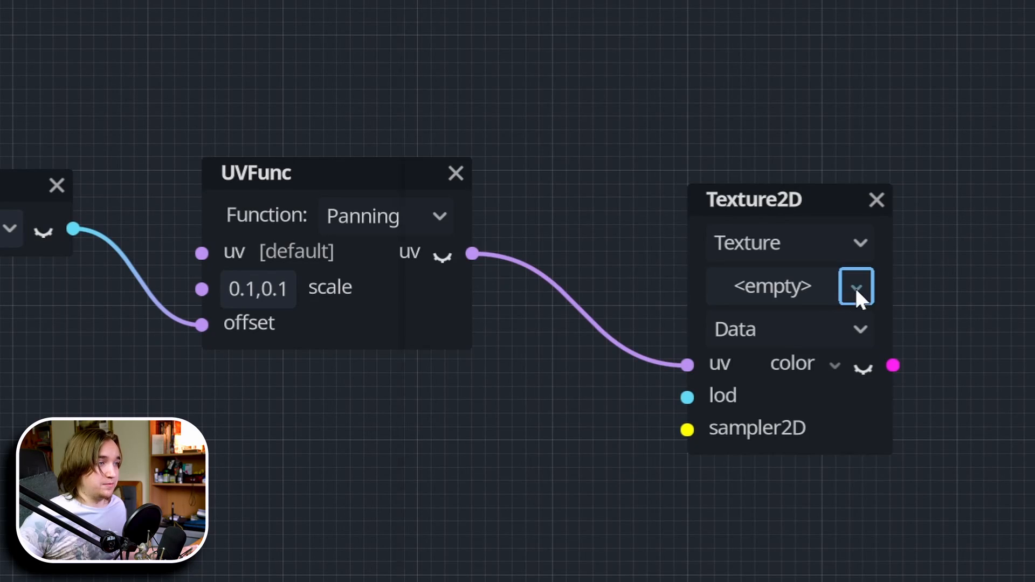
pyautogui.click(855, 287)
pyautogui.click(525, 555)
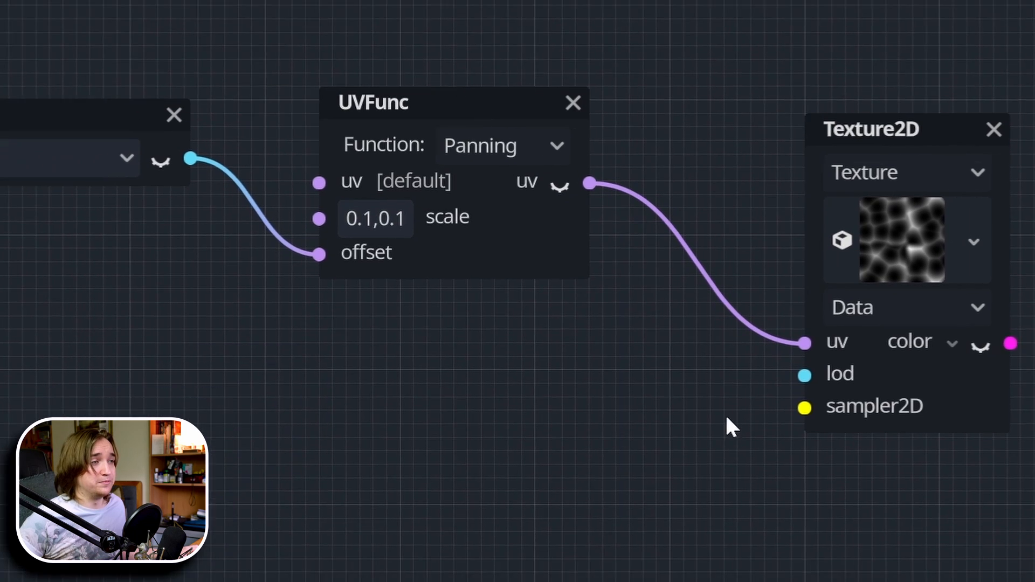
pyautogui.moveTo(529, 437); pyautogui.dragTo(474, 409, button='middle')
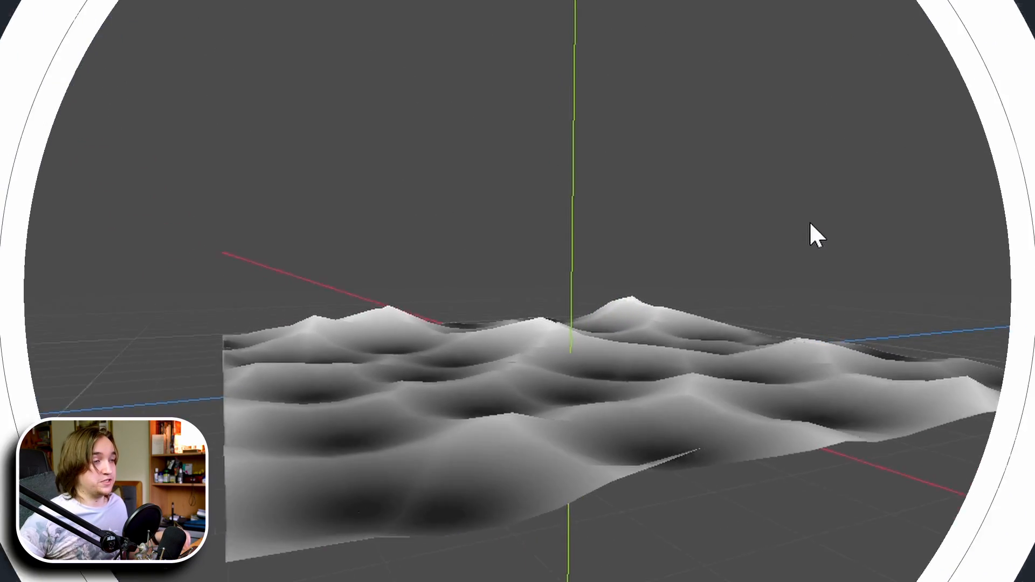
pyautogui.moveTo(810, 221); pyautogui.dragTo(409, 215)
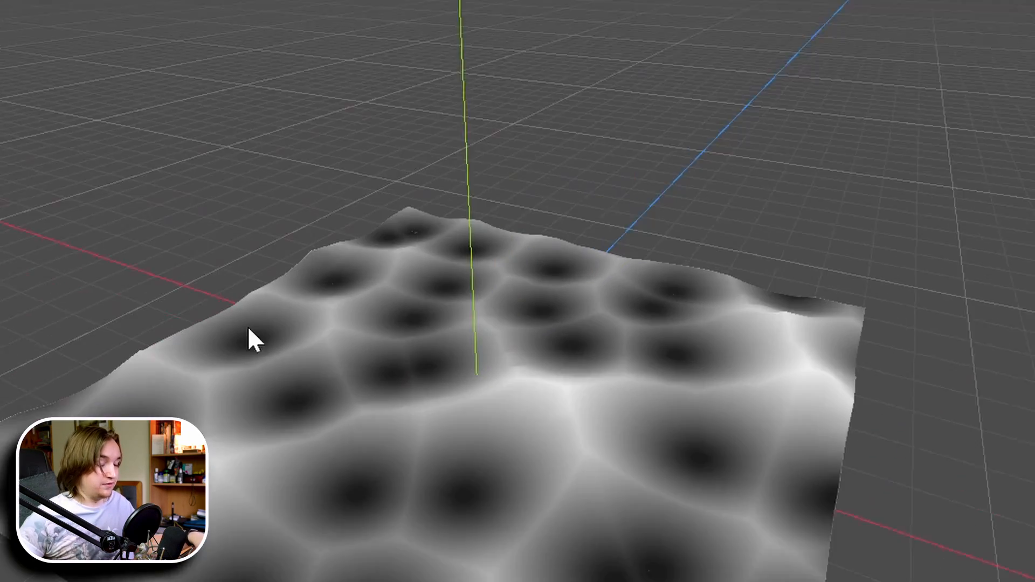
pyautogui.moveTo(249, 335); pyautogui.dragTo(140, 382)
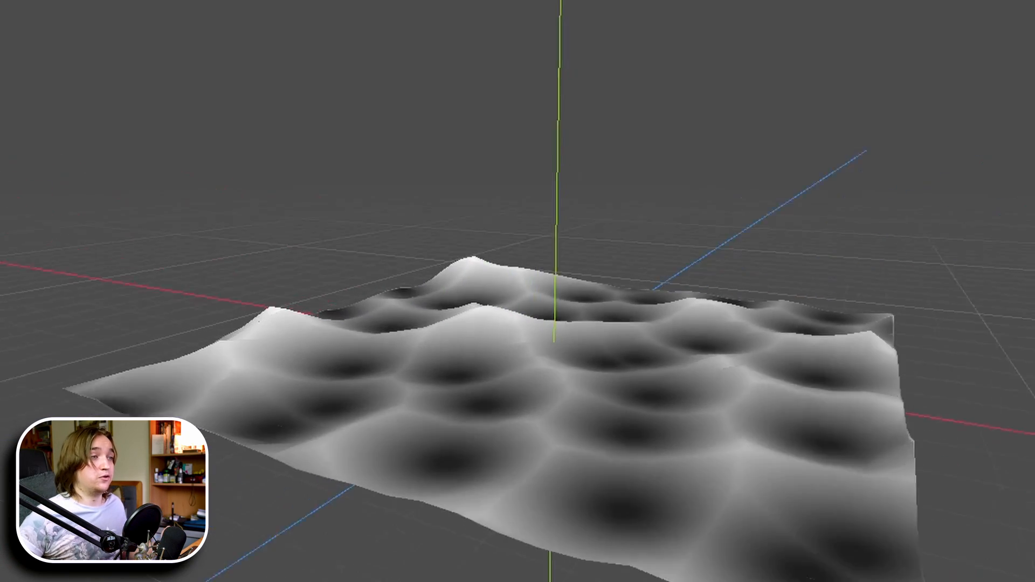
pyautogui.moveTo(0, 243); pyautogui.dragTo(534, 231, button='middle')
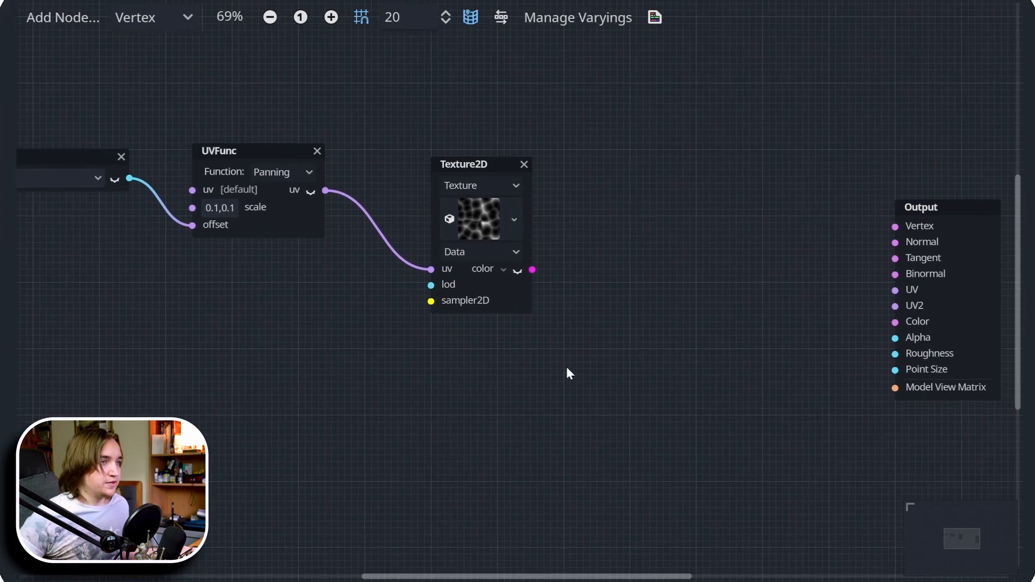
# - Add a vertex Input node and place it well below the Texture2D node
pyautogui.moveTo(567, 372); pyautogui.dragTo(553, 360, button='middle')
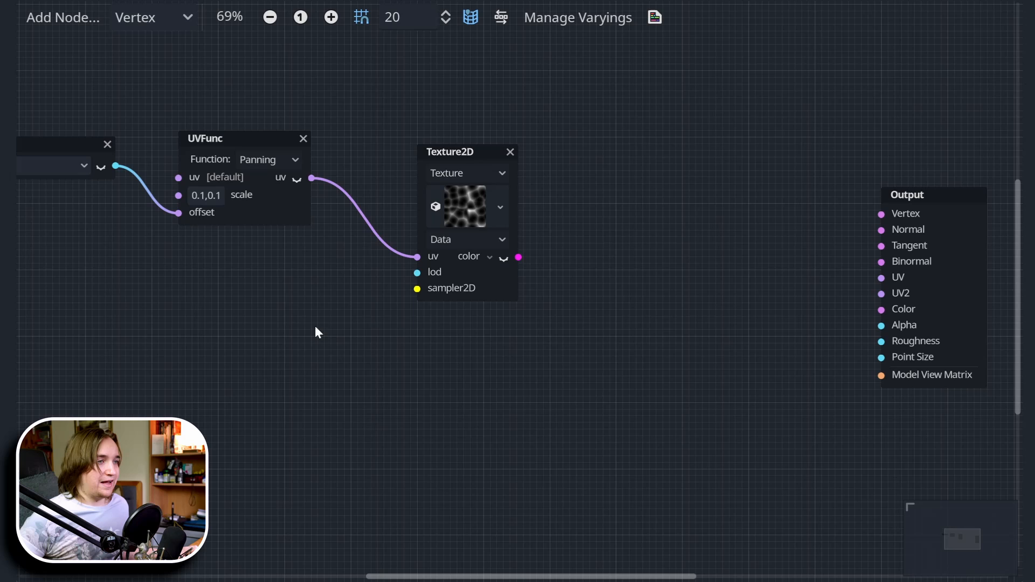
pyautogui.rightClick(411, 380)
pyautogui.click(467, 392)
pyautogui.write('verte')
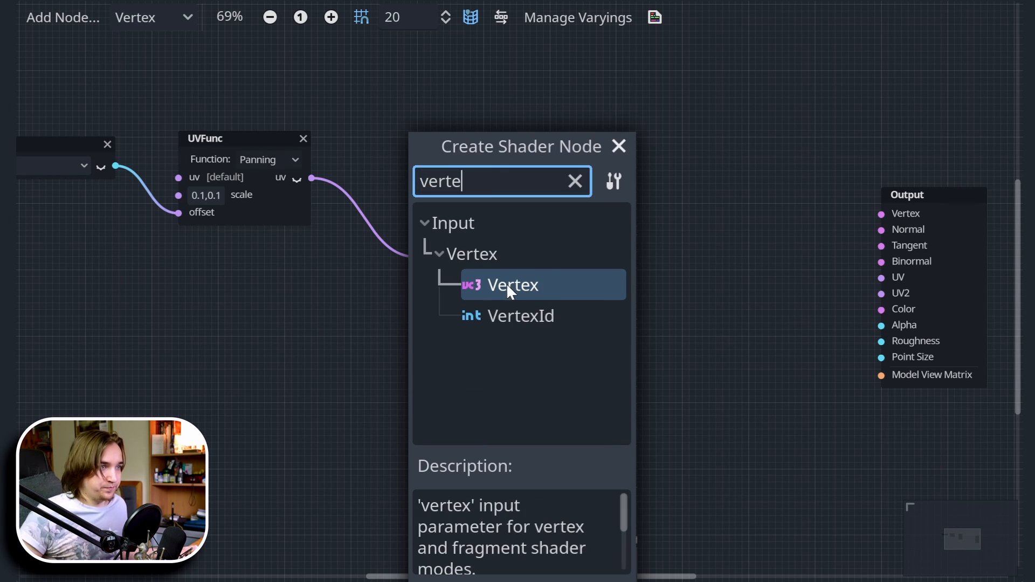
pyautogui.doubleClick(509, 286)
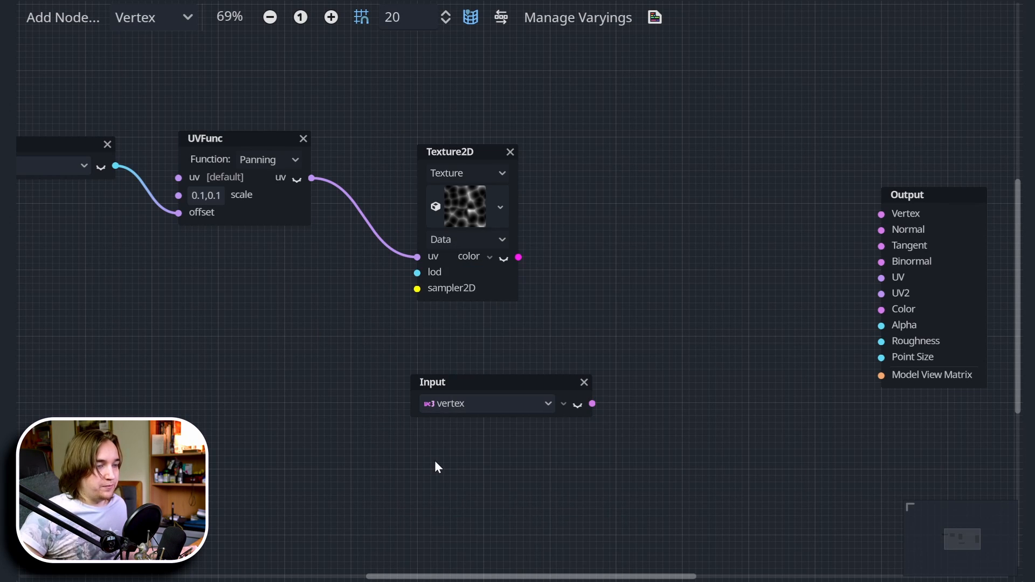
pyautogui.moveTo(459, 387); pyautogui.dragTo(411, 449)
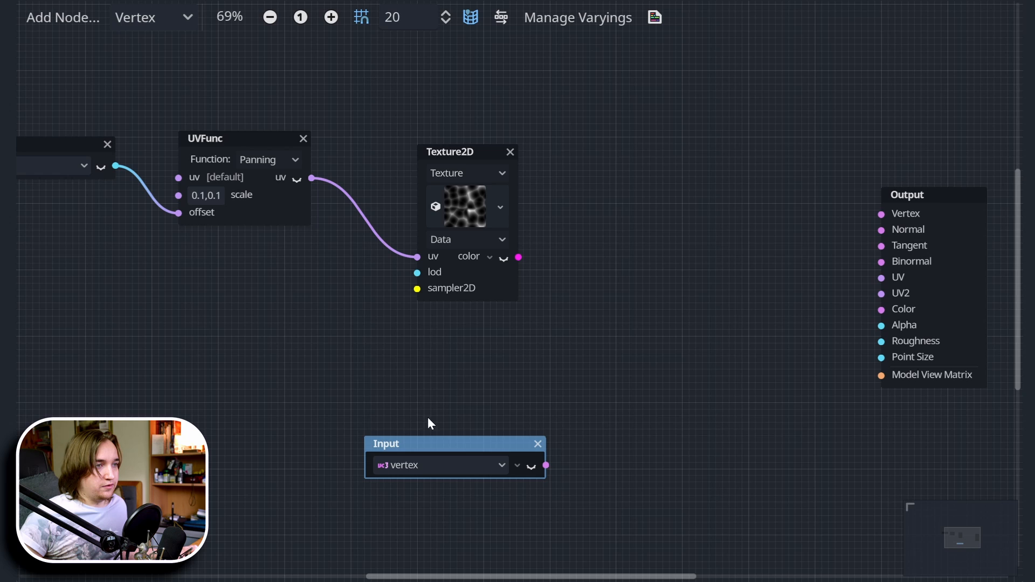
# - Add a normal Input node and place it between the Texture2D node and the vertex Input node
pyautogui.rightClick(396, 344)
pyautogui.click(454, 359)
pyautogui.write('normal')
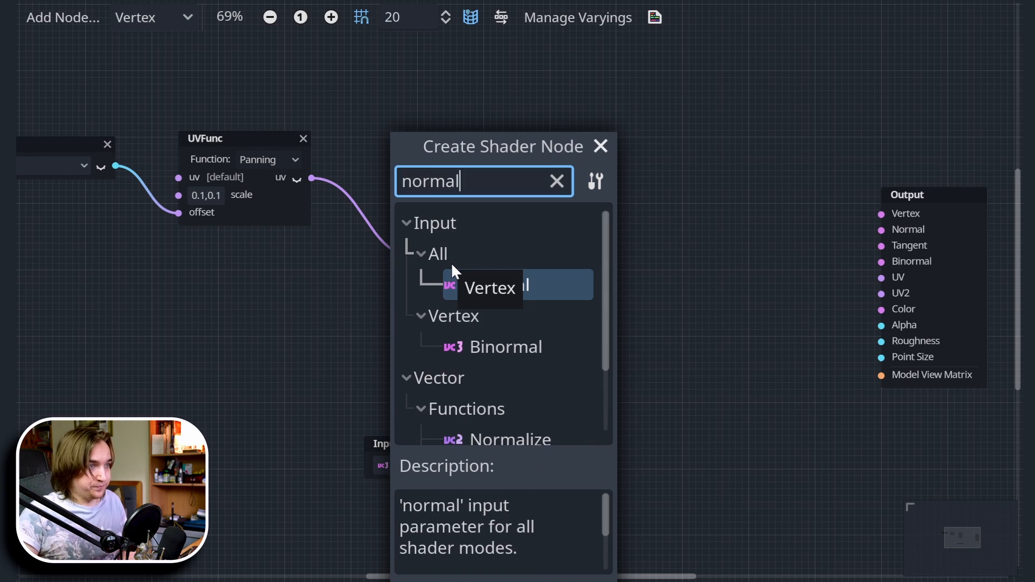
pyautogui.press('Return')
pyautogui.moveTo(473, 348); pyautogui.dragTo(441, 348)
pyautogui.click(676, 251)
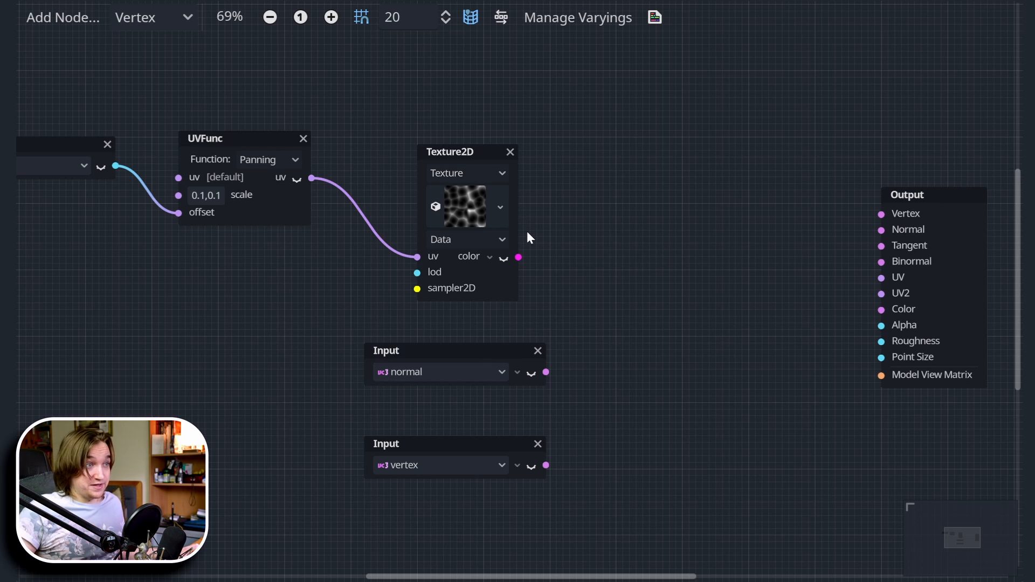
pyautogui.rightClick(686, 298)
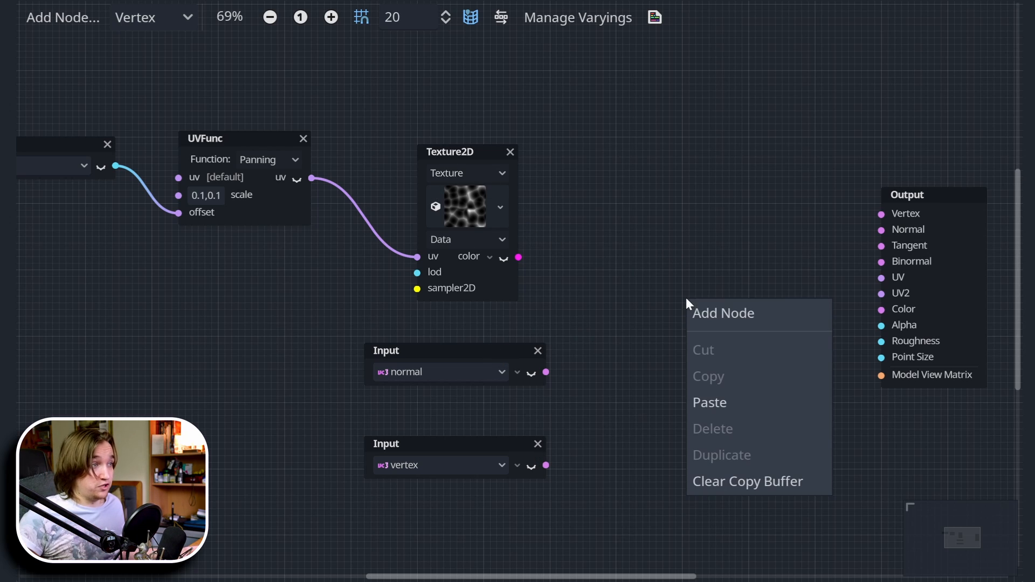
pyautogui.click(712, 312)
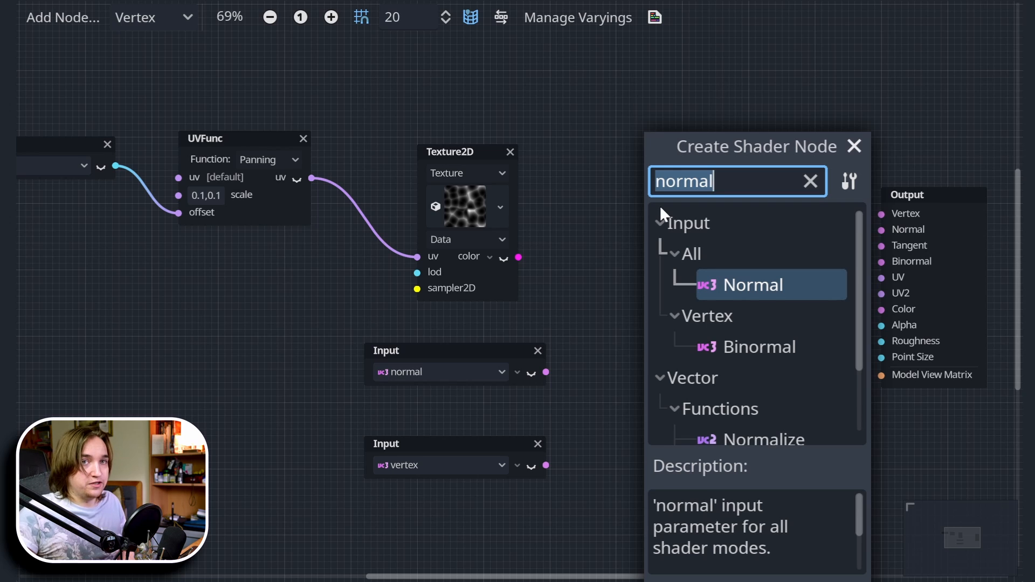
pyautogui.write('multipl')
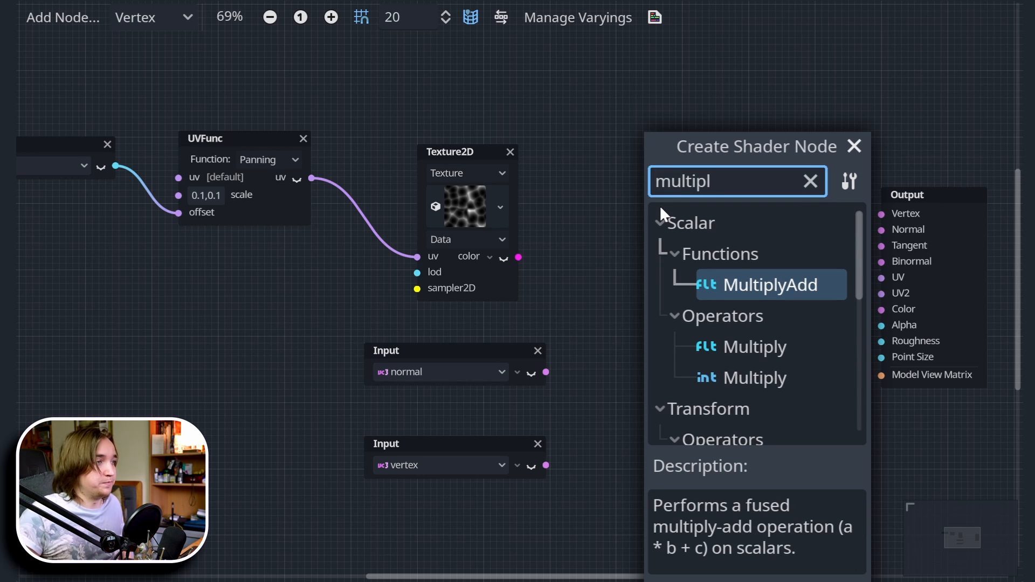
pyautogui.moveTo(857, 229); pyautogui.dragTo(855, 372)
pyautogui.doubleClick(741, 412)
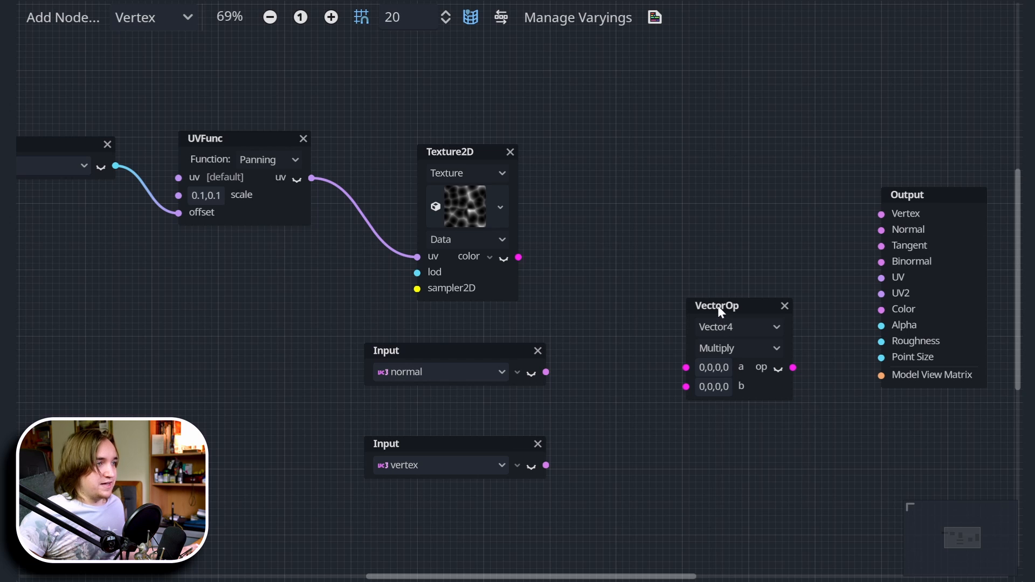
pyautogui.click(785, 305)
# - Add a Vector4 MultiplyAdd node and place it between the Texture2D node and the Output node
pyautogui.rightClick(676, 277)
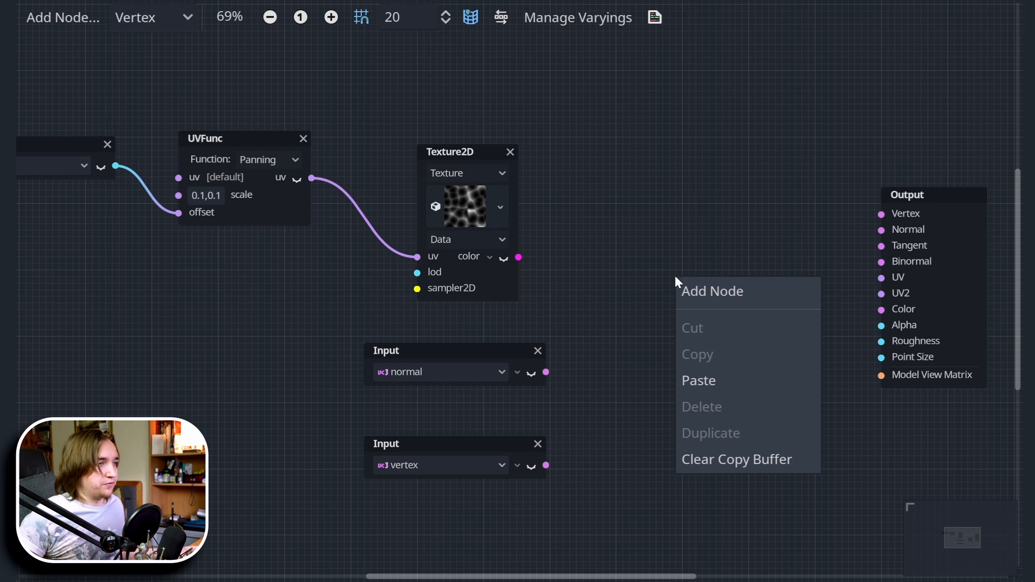
pyautogui.click(712, 297)
pyautogui.doubleClick(762, 284)
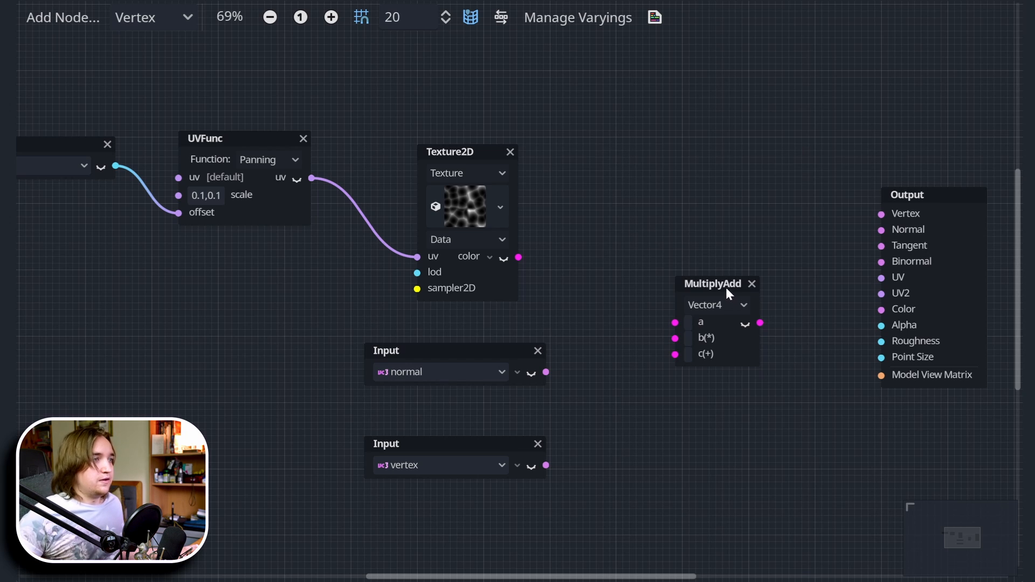
pyautogui.moveTo(708, 311); pyautogui.dragTo(677, 265)
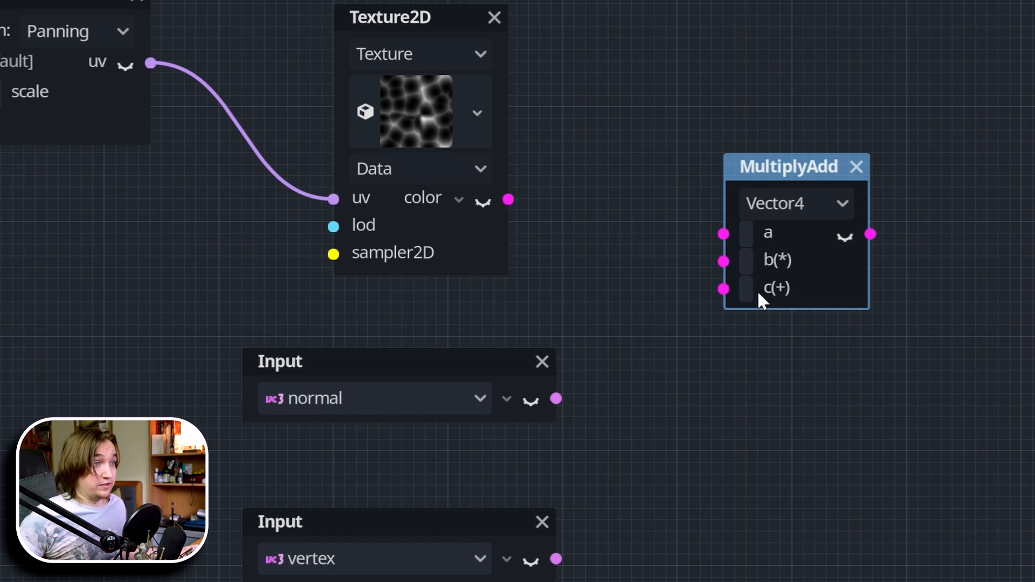
# - Connect the texture color, normal and vertex to MultiplyAdd's a, b(*) and c(+), and its result to the Output's Vertex
pyautogui.moveTo(508, 200); pyautogui.dragTo(723, 235)
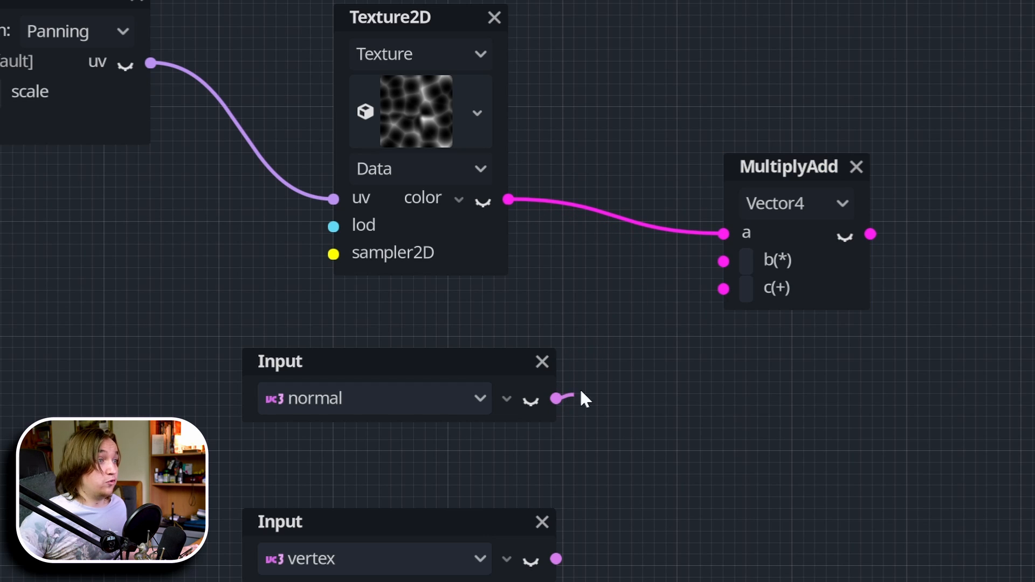
pyautogui.moveTo(585, 399); pyautogui.dragTo(711, 265)
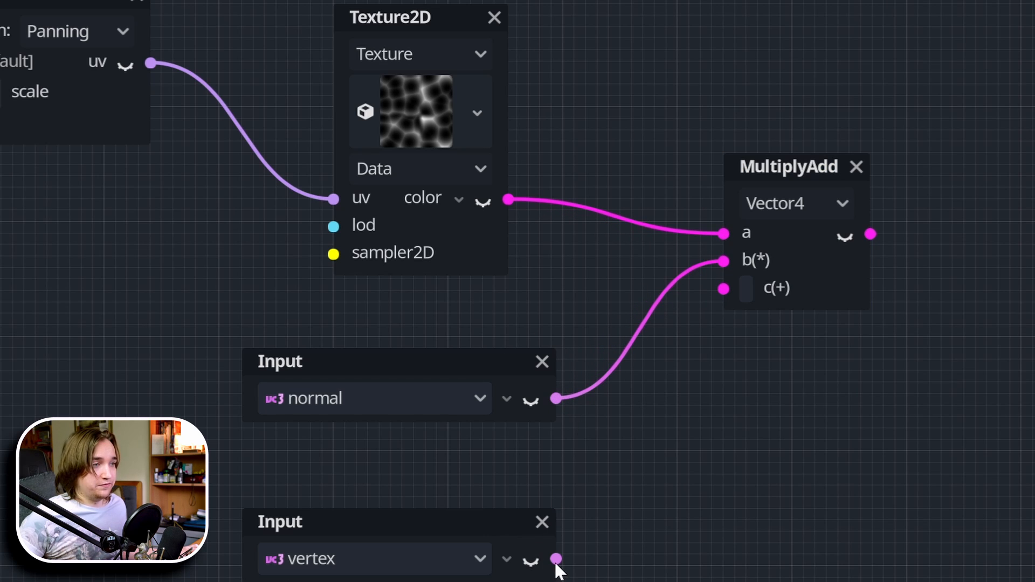
pyautogui.moveTo(556, 561); pyautogui.dragTo(716, 291)
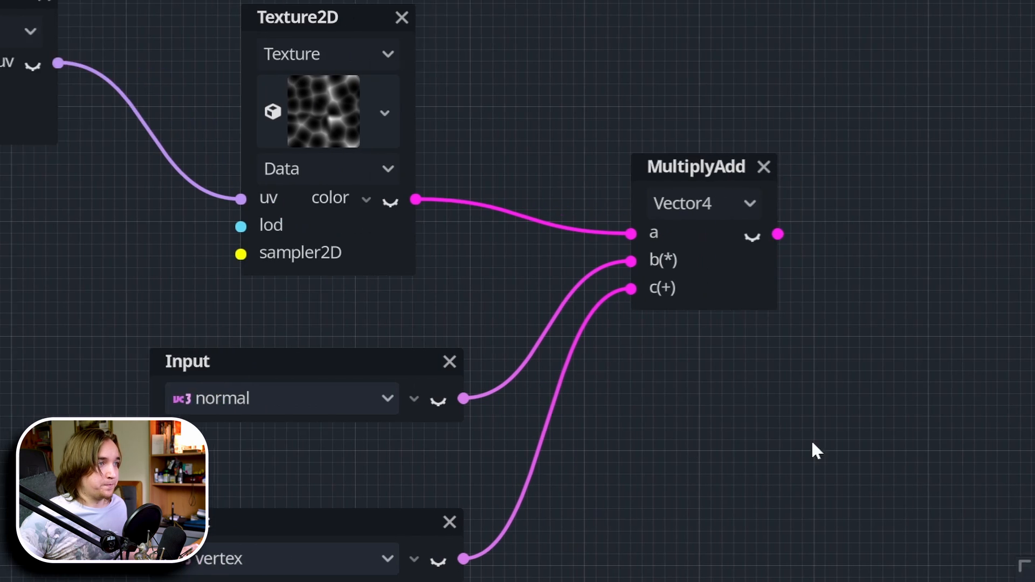
pyautogui.moveTo(670, 261); pyautogui.dragTo(598, 285)
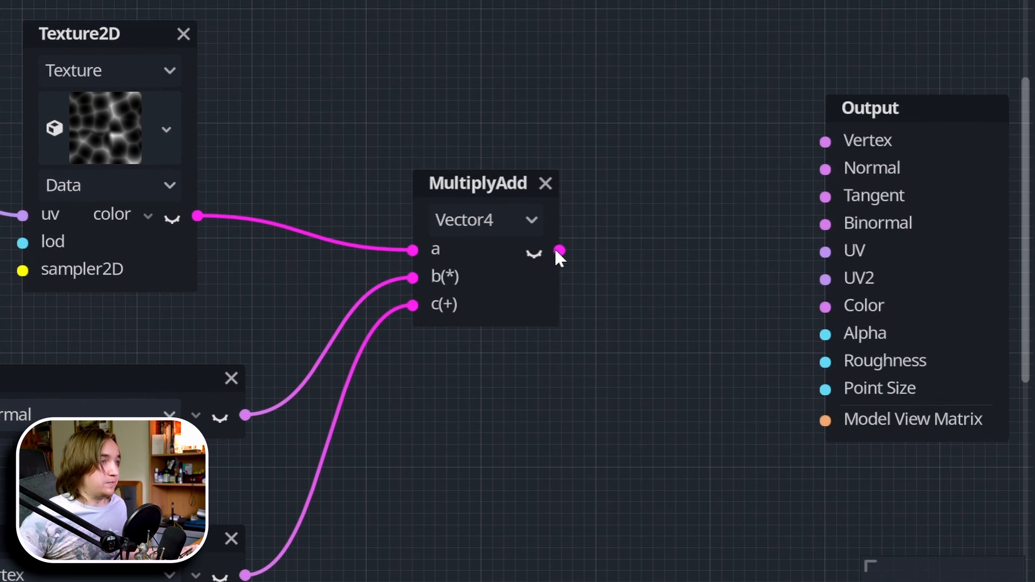
pyautogui.moveTo(560, 250); pyautogui.dragTo(825, 139)
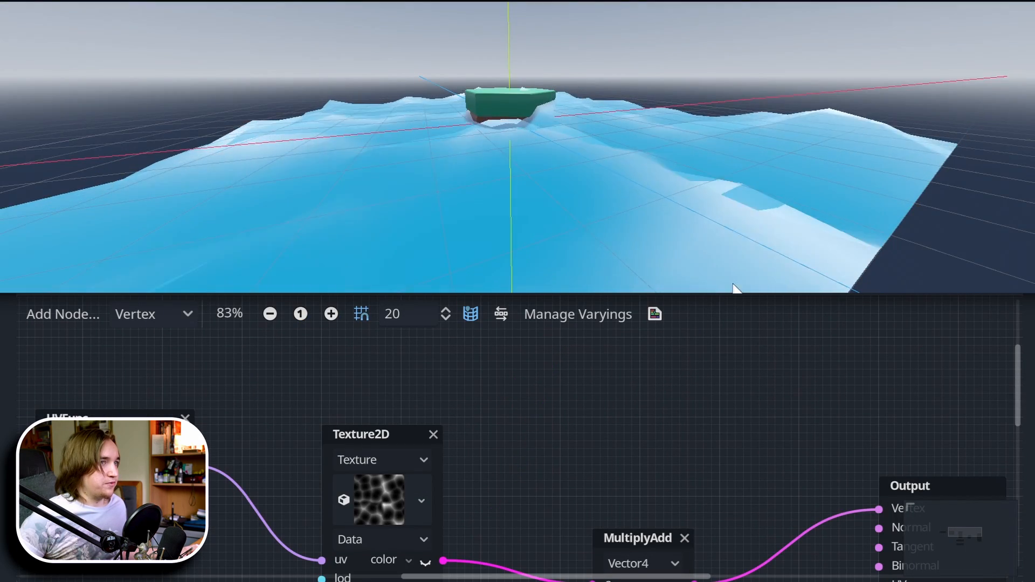
# - Examine the displaced water surface around the boat in the 3D viewport, and return to the expanded shader graph
pyautogui.moveTo(735, 289); pyautogui.dragTo(506, 222, button='middle')
pyautogui.scroll(-4, 445, 119)
pyautogui.scroll(5, 569, 142)
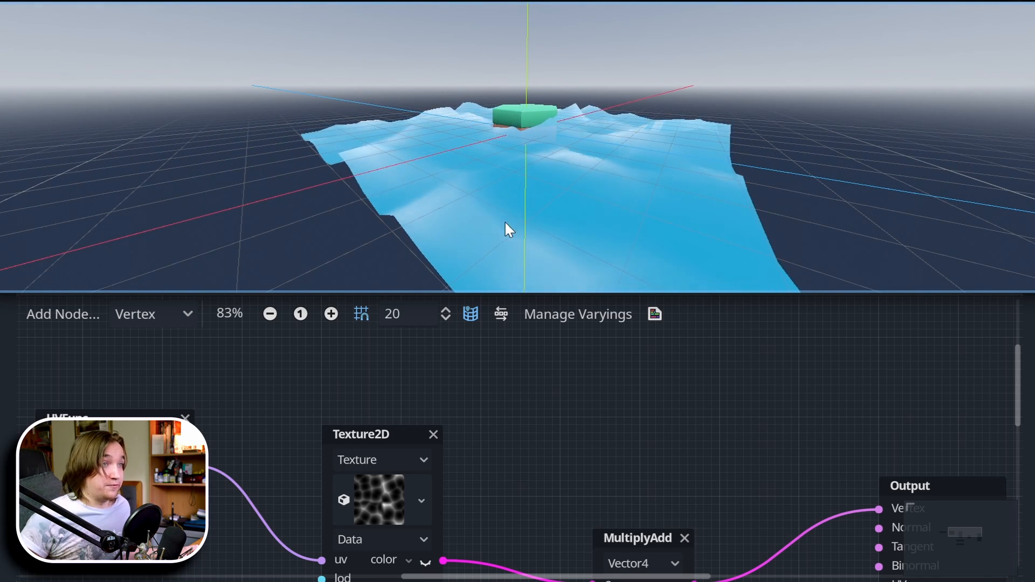
pyautogui.scroll(-5, 539, 433)
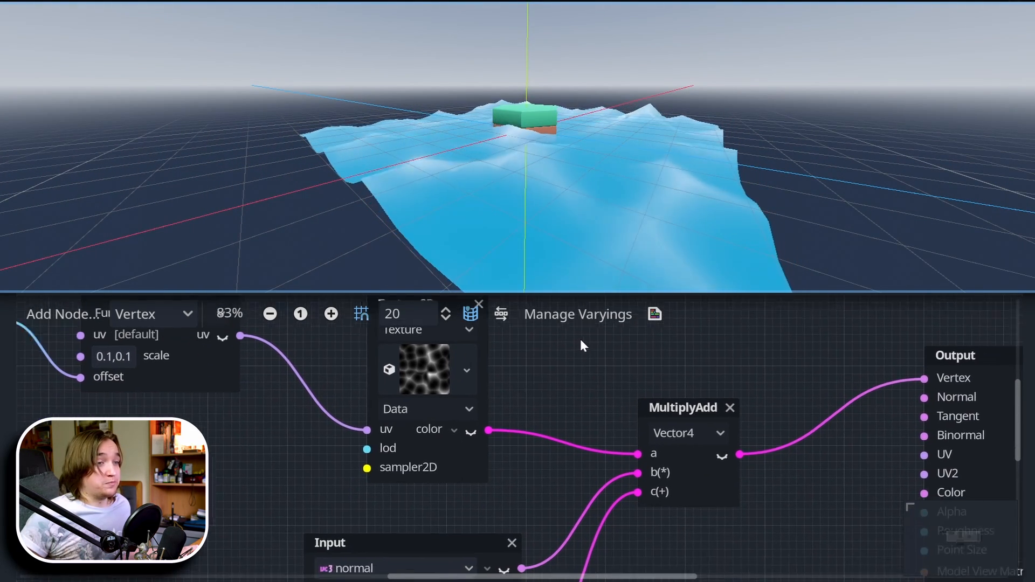
pyautogui.moveTo(581, 340); pyautogui.dragTo(587, 331, button='middle')
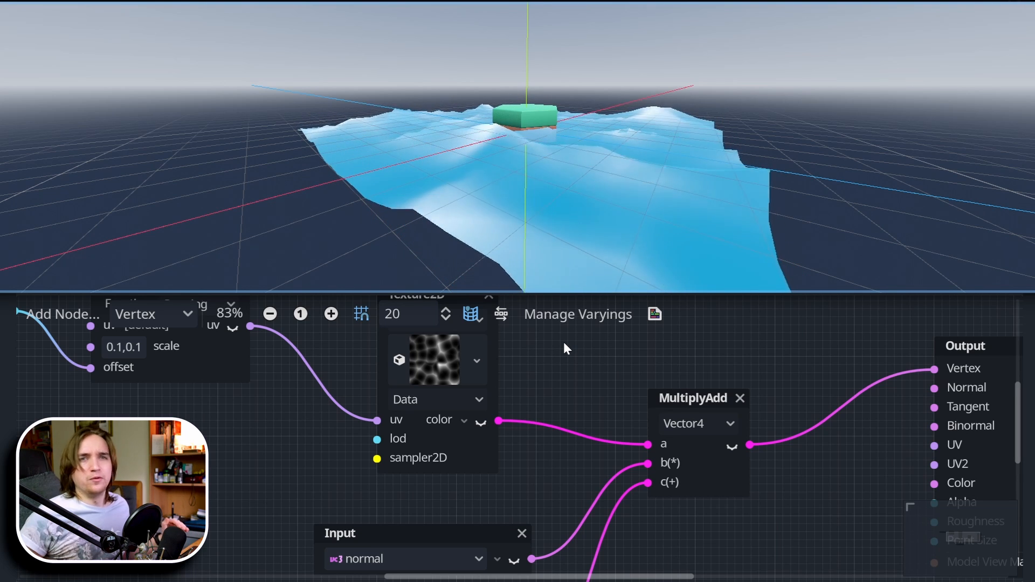
pyautogui.scroll(-1, 574, 512)
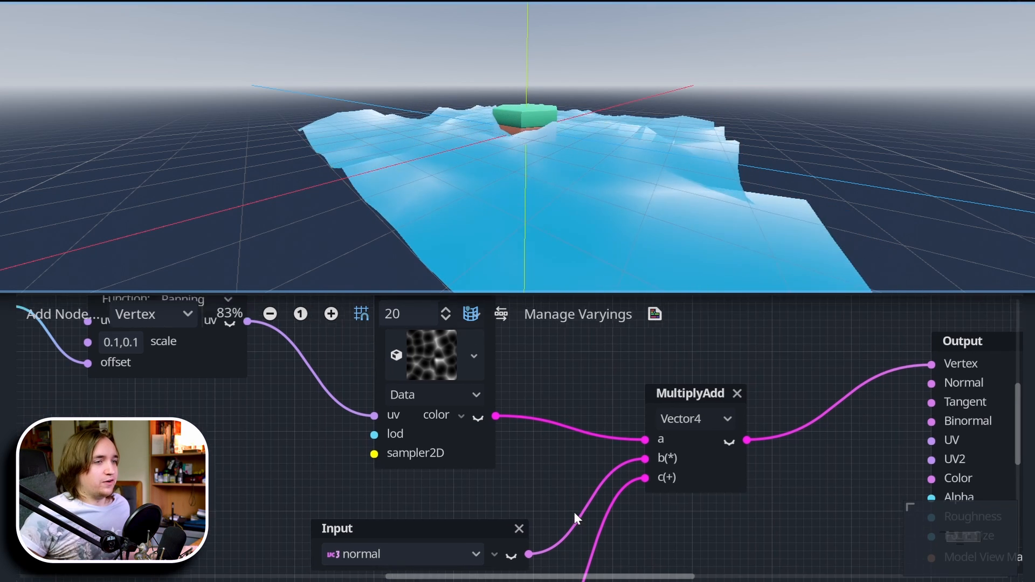
pyautogui.hotkey('shift', 'F12')
pyautogui.scroll(3, 544, 332)
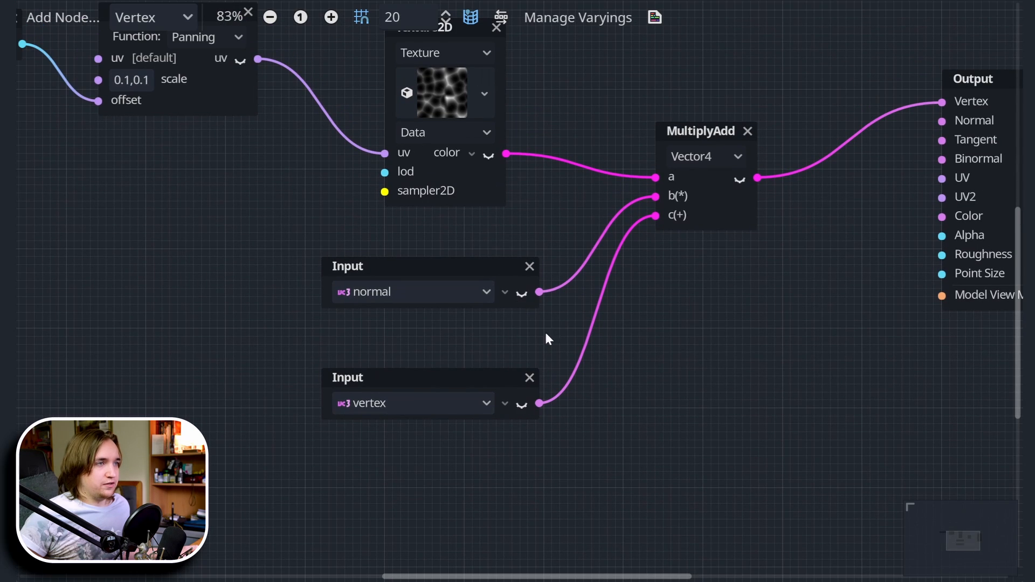
# - Add a Vector3 Multiply node fed by the normal Input, placing it between the normal Input and MultiplyAdd with the vertex Input below
pyautogui.moveTo(424, 267); pyautogui.dragTo(216, 244)
pyautogui.moveTo(332, 267); pyautogui.dragTo(453, 290)
pyautogui.write('multipl')
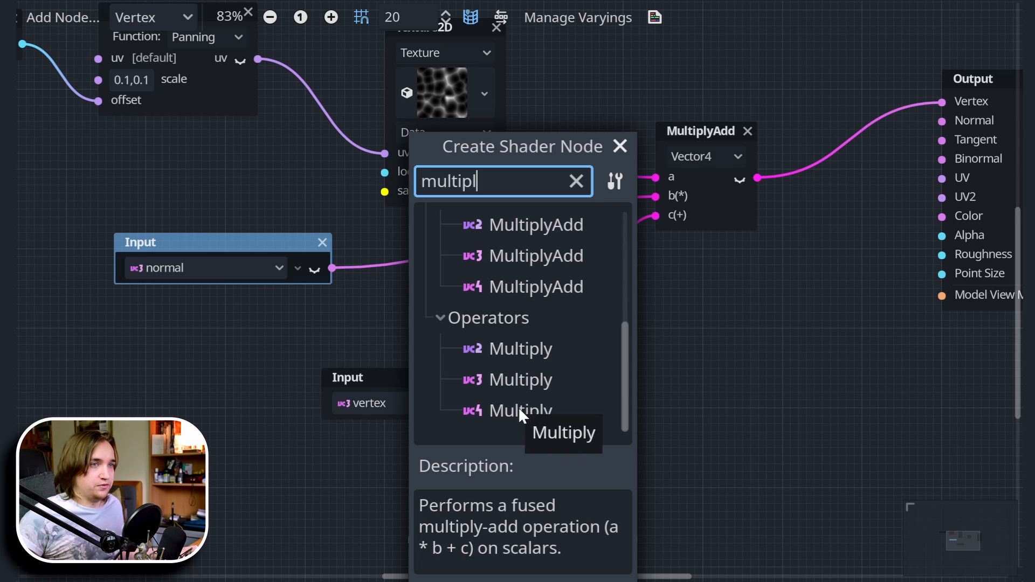
pyautogui.doubleClick(513, 377)
pyautogui.moveTo(480, 299); pyautogui.dragTo(493, 256)
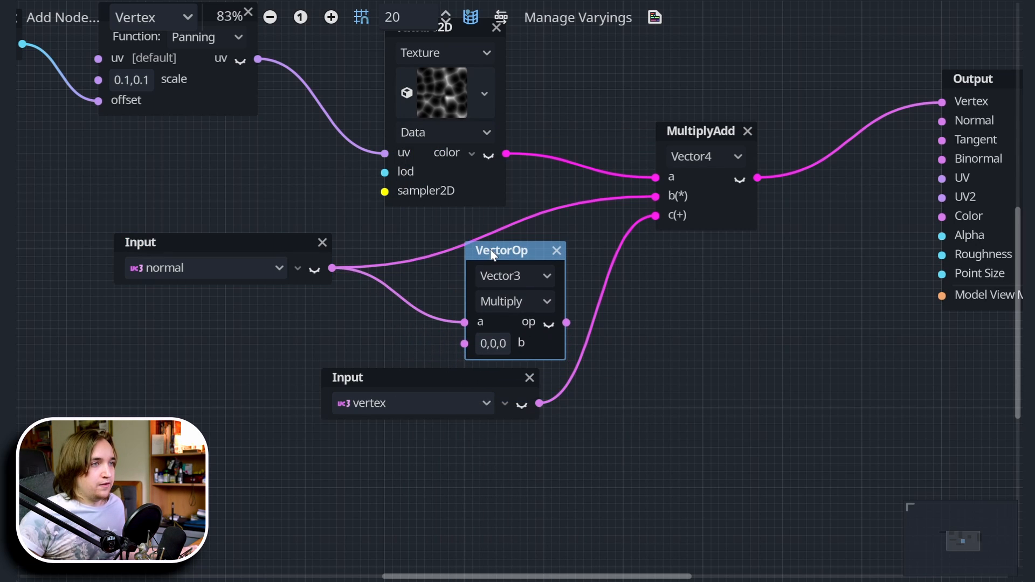
pyautogui.moveTo(484, 342); pyautogui.dragTo(475, 446)
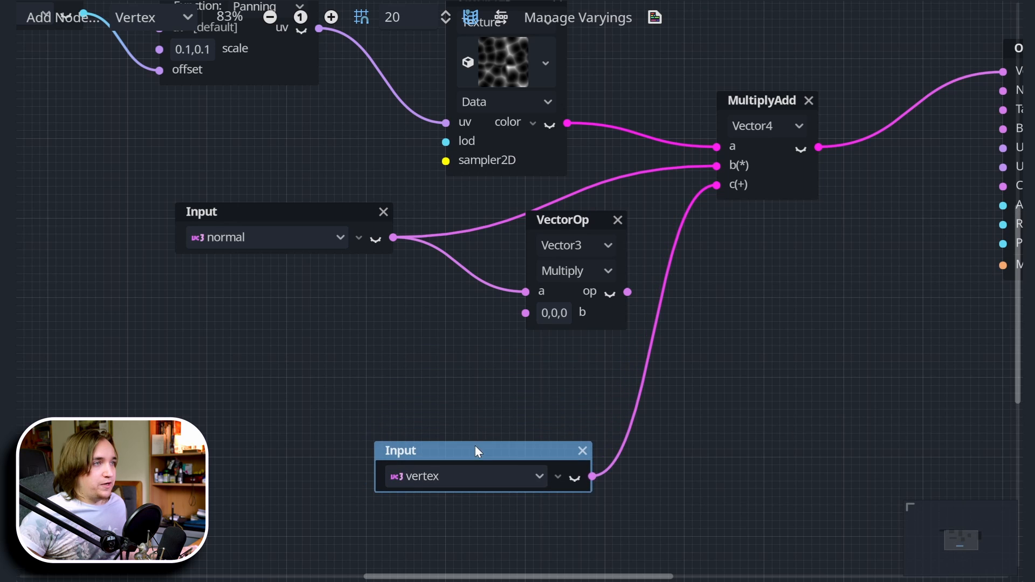
pyautogui.moveTo(579, 244); pyautogui.dragTo(550, 279)
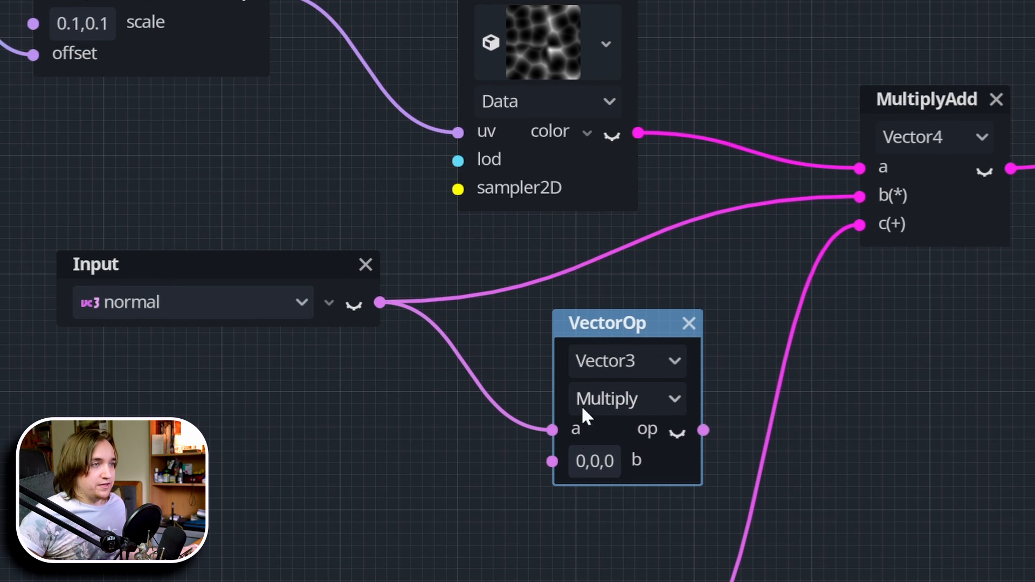
# - Set the Multiply node's b to 0.2,0.2,0.2, connect its result to MultiplyAdd's b(*), and move MultiplyAdd closer to the Output node
pyautogui.click(576, 464)
pyautogui.click(604, 541)
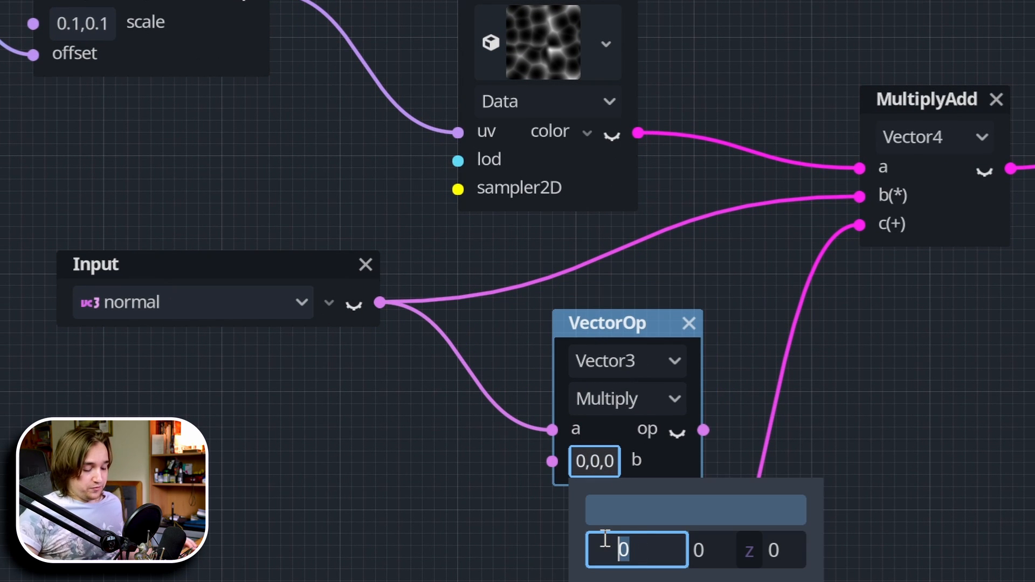
pyautogui.write('.2')
pyautogui.press('Tab')
pyautogui.write('.2')
pyautogui.press('Tab')
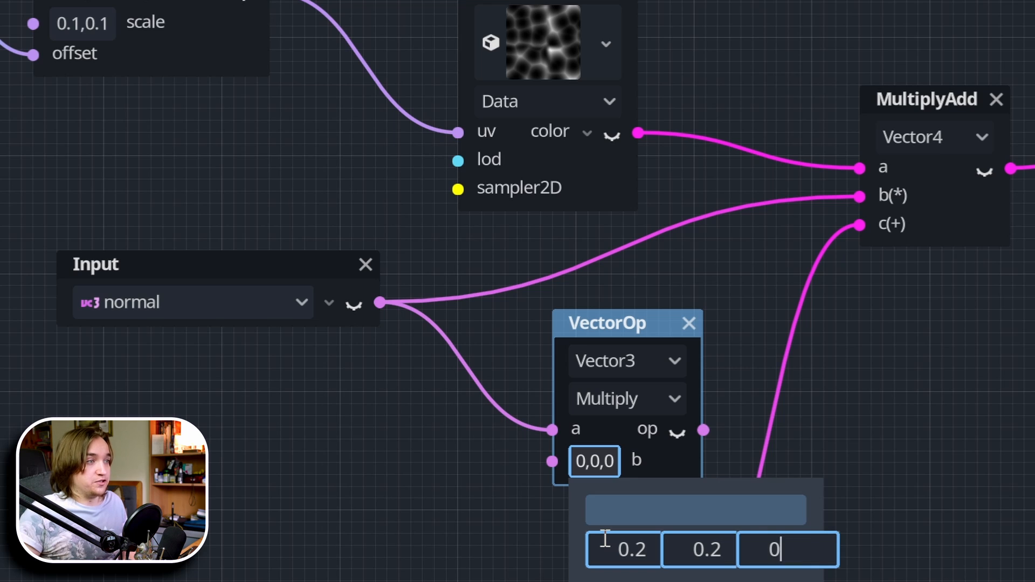
pyautogui.write('.2')
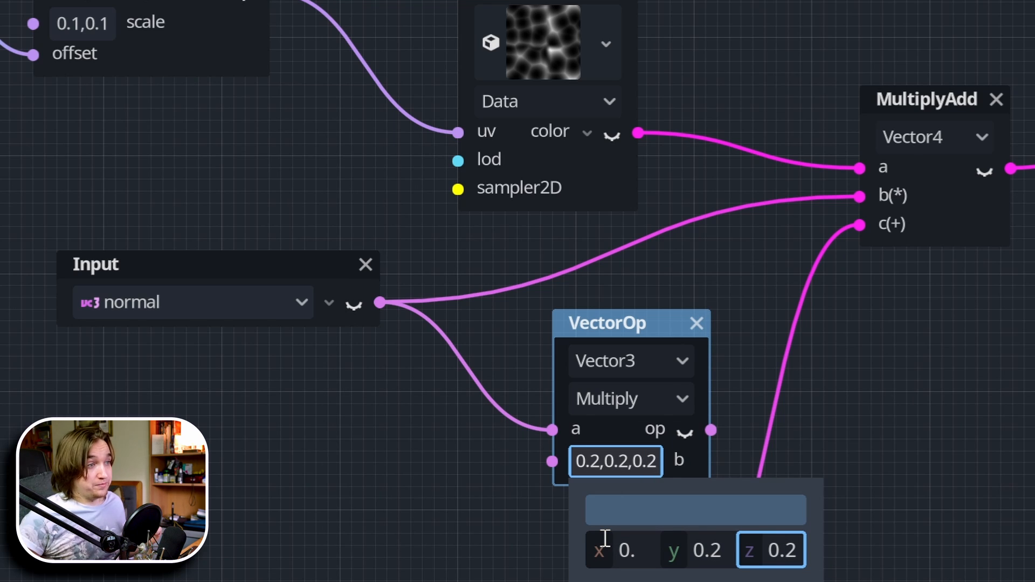
pyautogui.click(497, 500)
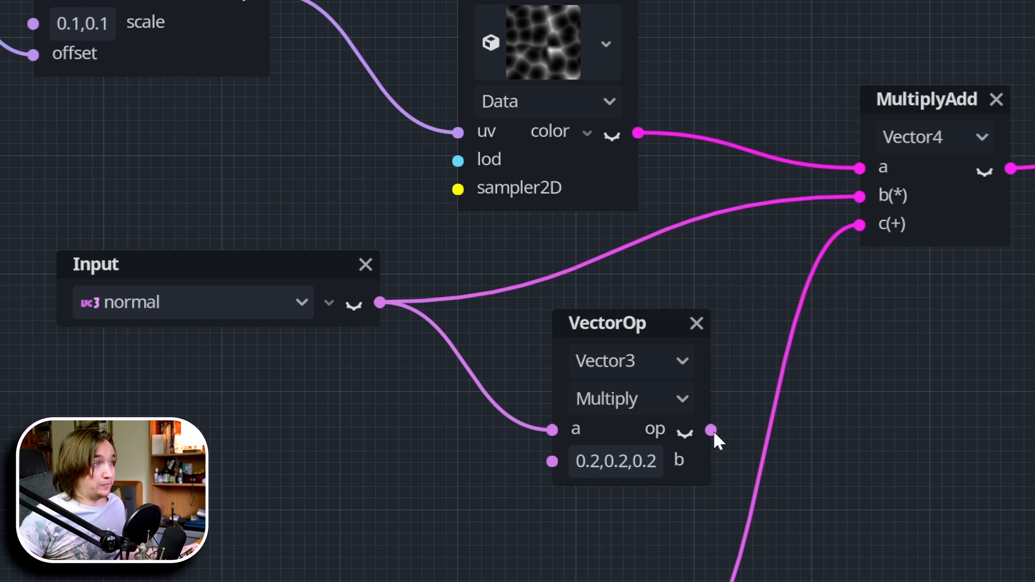
pyautogui.moveTo(711, 430); pyautogui.dragTo(861, 195)
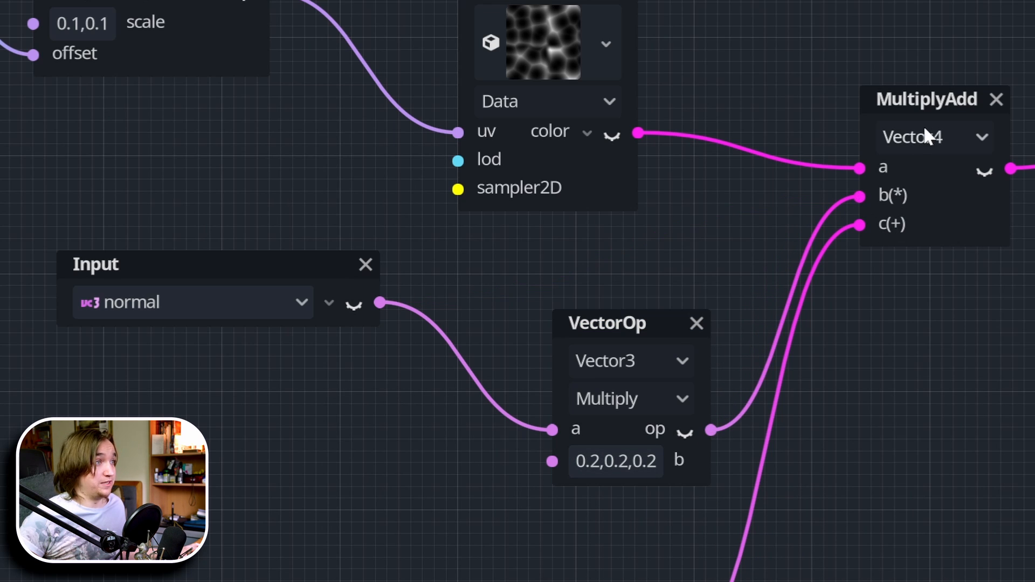
pyautogui.moveTo(933, 101); pyautogui.dragTo(1002, 160)
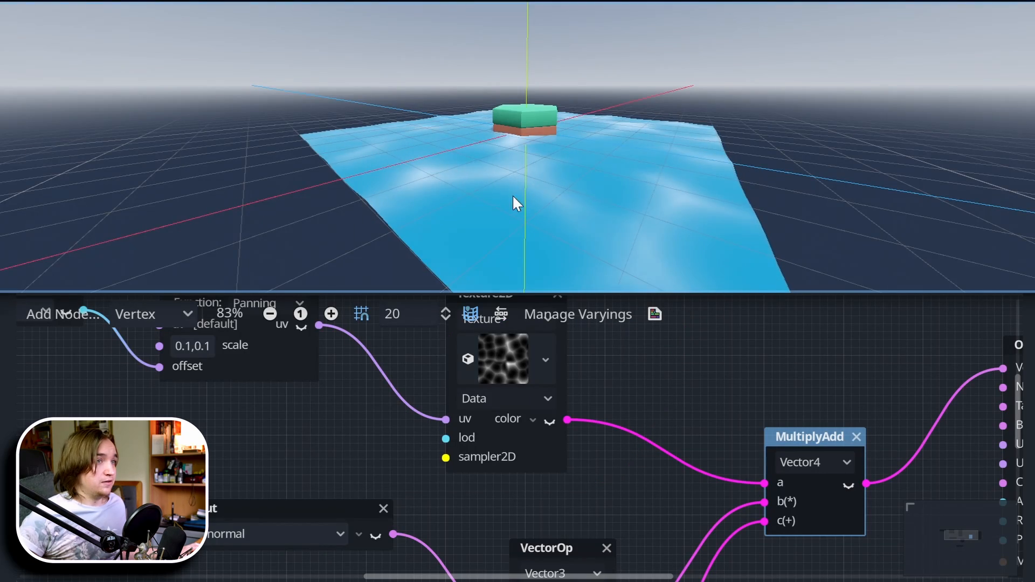
# - Examine the water surface's wave height and the waterline around the boat from several angles and distances in the 3D viewport
pyautogui.moveTo(512, 0); pyautogui.dragTo(584, 0, button='middle')
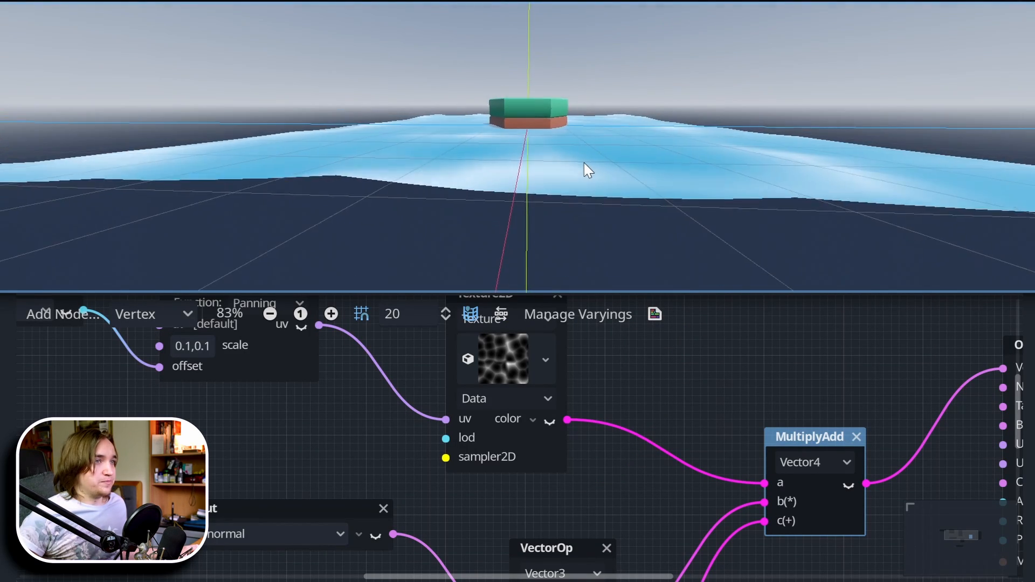
pyautogui.moveTo(584, 163); pyautogui.dragTo(457, 181, button='middle')
pyautogui.moveTo(581, 200); pyautogui.dragTo(444, 197, button='middle')
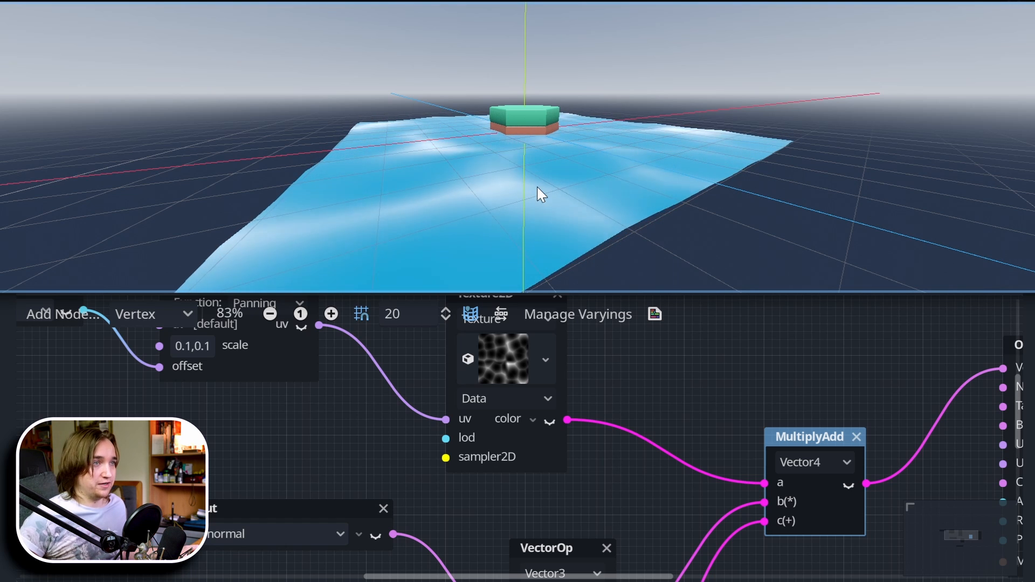
pyautogui.scroll(5, 567, 111)
pyautogui.scroll(3, 537, 115)
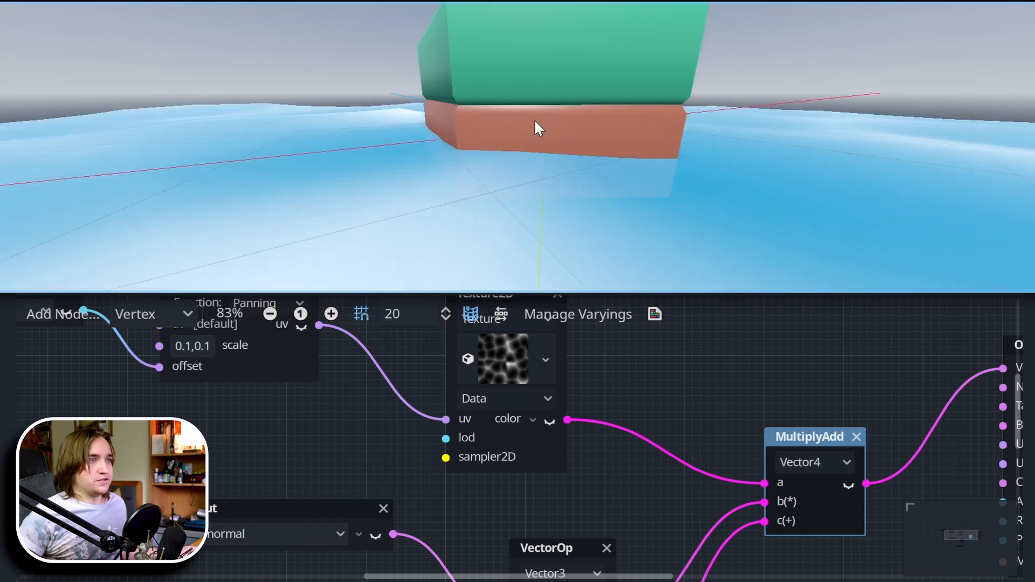
pyautogui.moveTo(547, 170); pyautogui.dragTo(438, 174, button='middle')
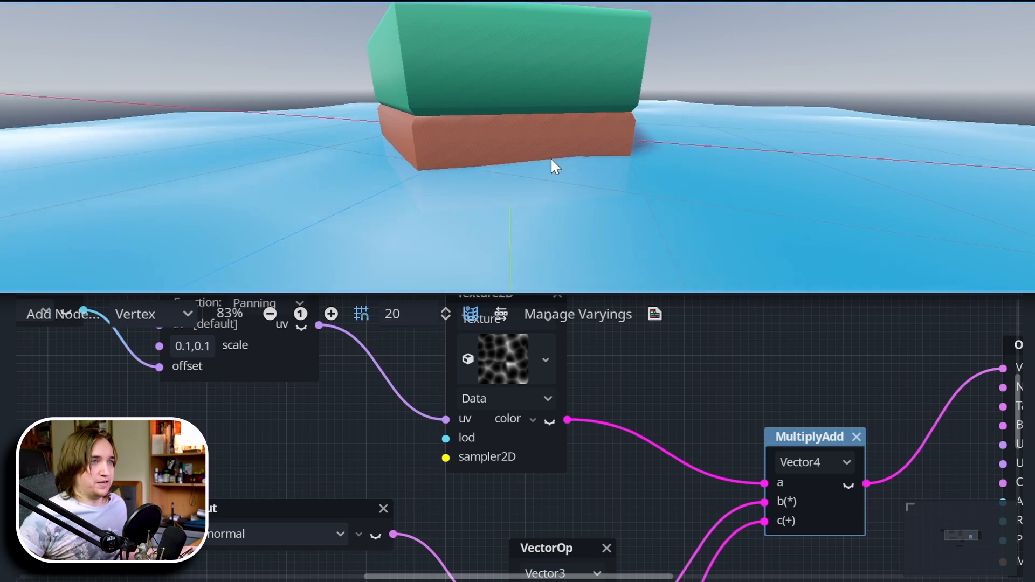
pyautogui.moveTo(625, 172); pyautogui.dragTo(967, 172, button='middle')
pyautogui.scroll(-3, 877, 125)
pyautogui.moveTo(968, 173); pyautogui.dragTo(979, 176, button='middle')
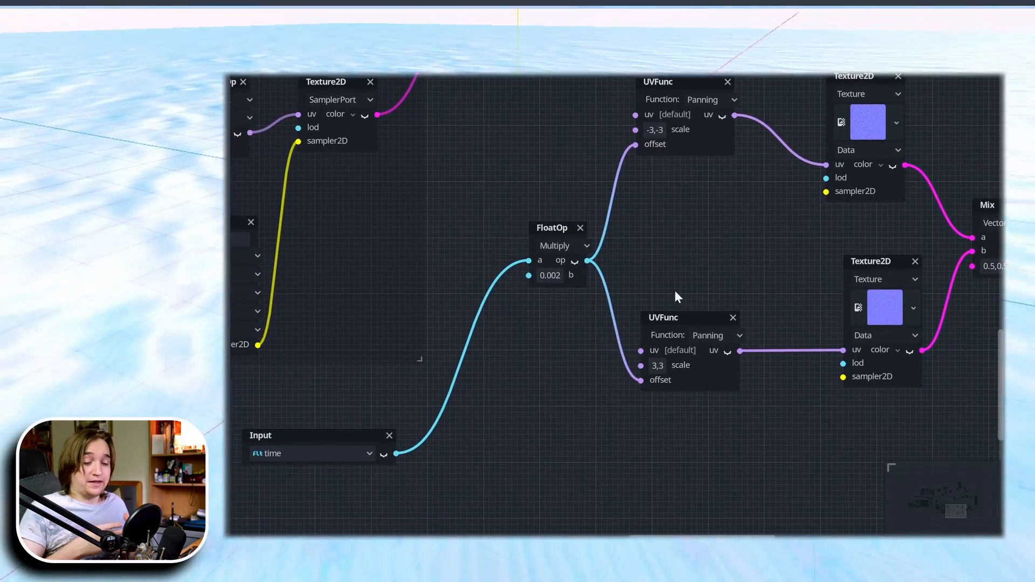
# - Examine the more elaborate water shader graph, covering its panning normal textures, time-driven float chain and Read Depth Texture group
pyautogui.moveTo(299, 436); pyautogui.dragTo(389, 406)
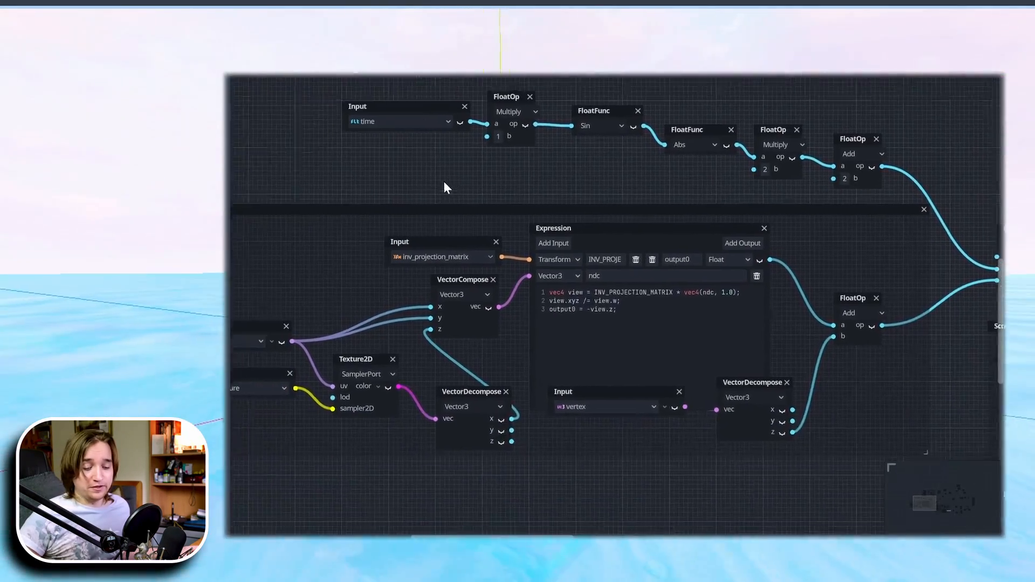
pyautogui.scroll(-3, 436, 368)
pyautogui.scroll(1, 542, 387)
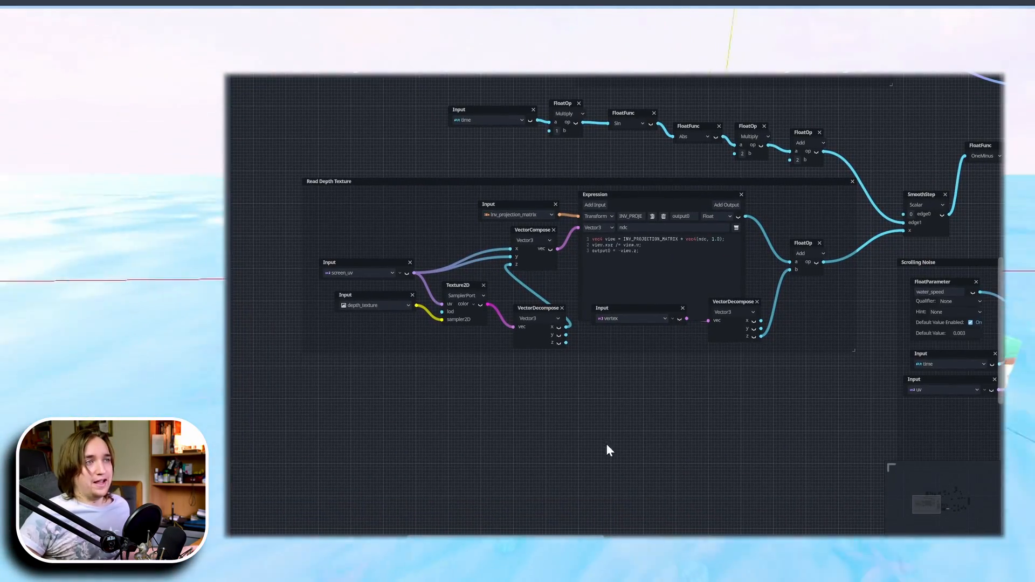